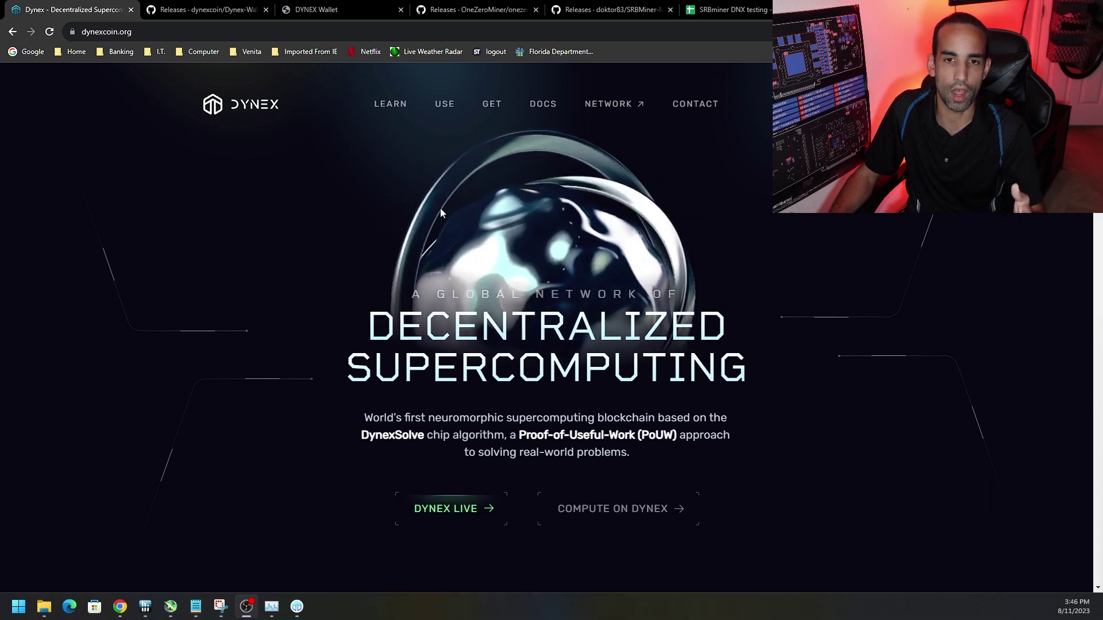
Step: Go from the Dynex GET page's Wallets section to the Dynex Wallet App v2.2.2 GitHub release
click(487, 111)
scroll(854, 338, down, 5)
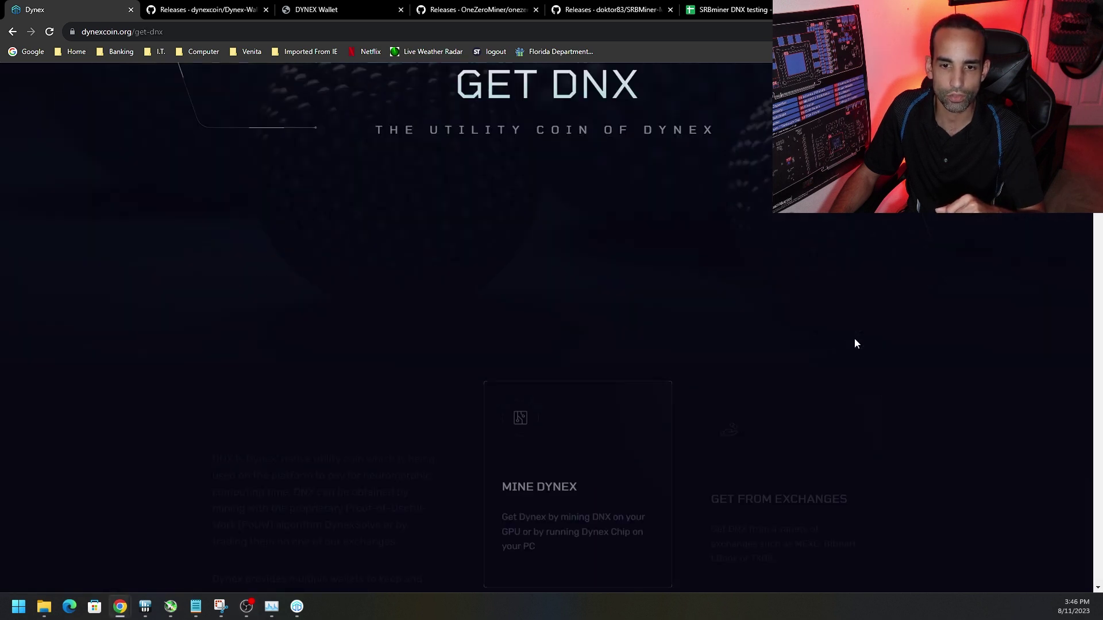
scroll(854, 344, down, 1)
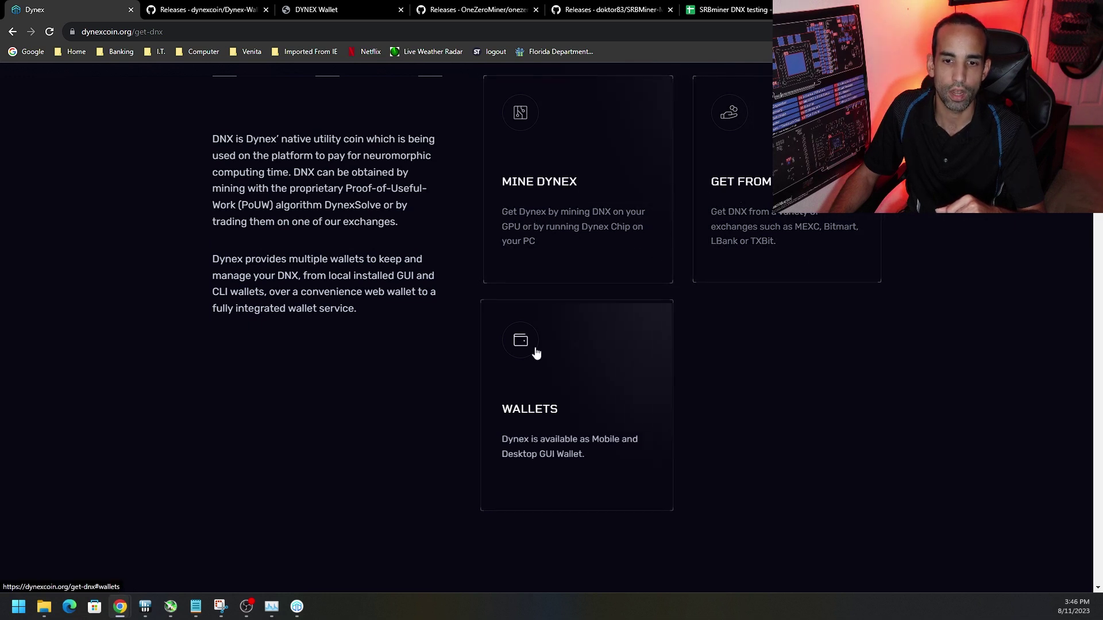
click(598, 384)
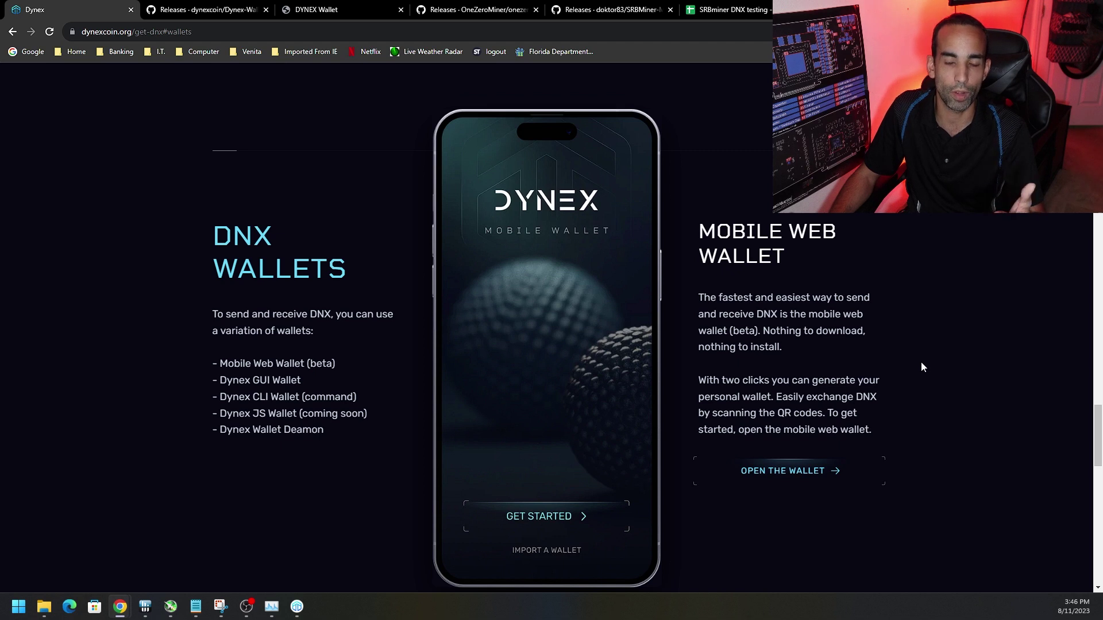
scroll(921, 368, down, 2)
scroll(922, 367, down, 14)
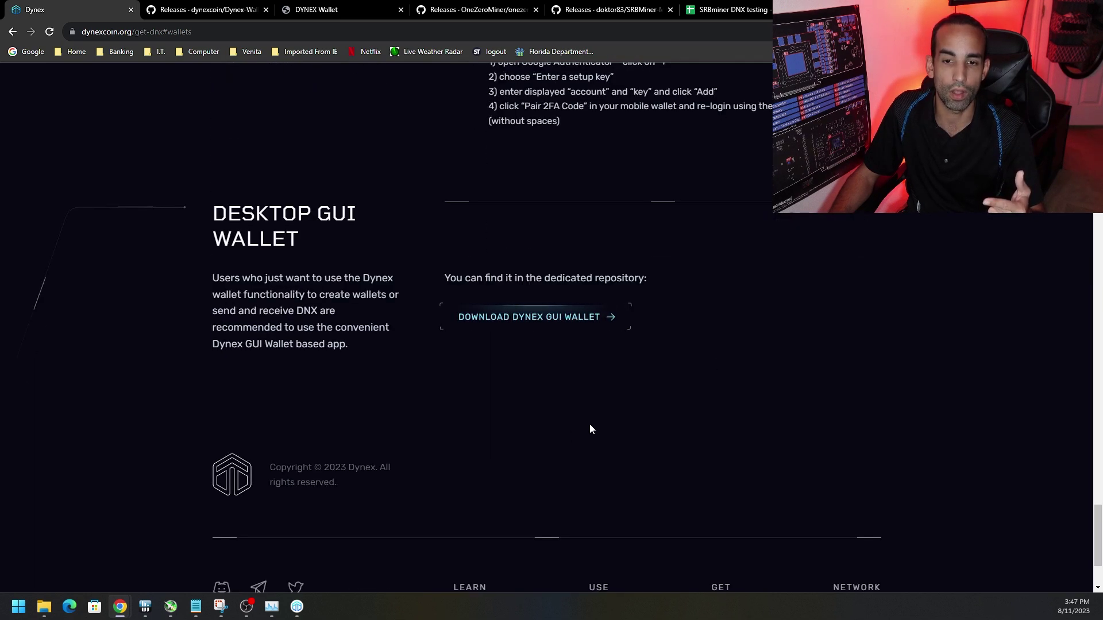
click(195, 7)
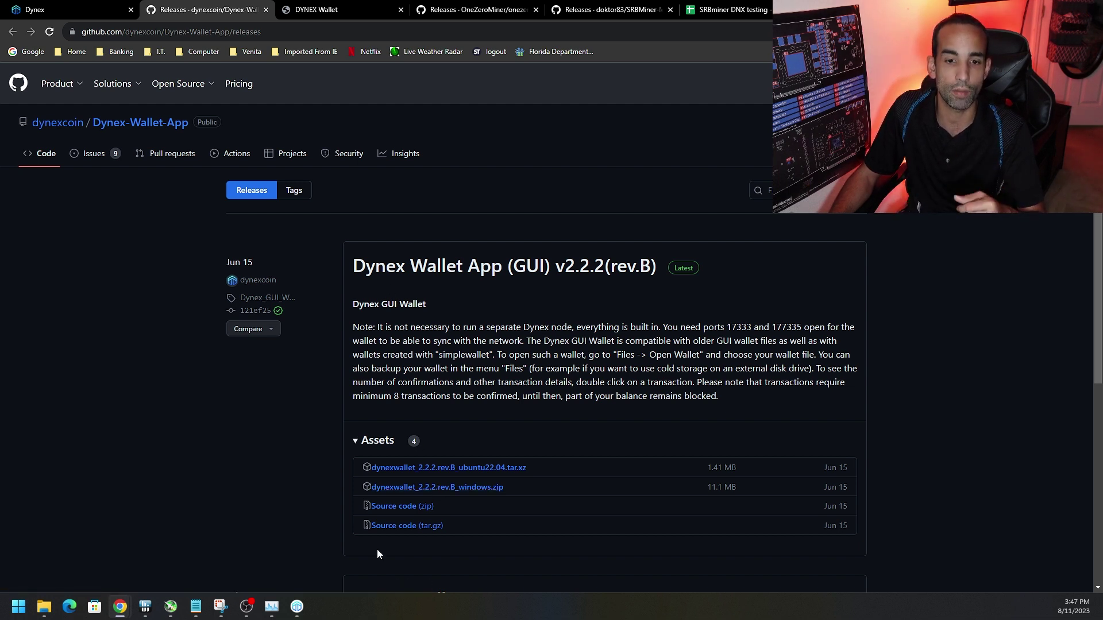
Step: Leave the GitHub release and open the 'Create your Dynex Wallet' form from the web wallet sign-in
click(44, 607)
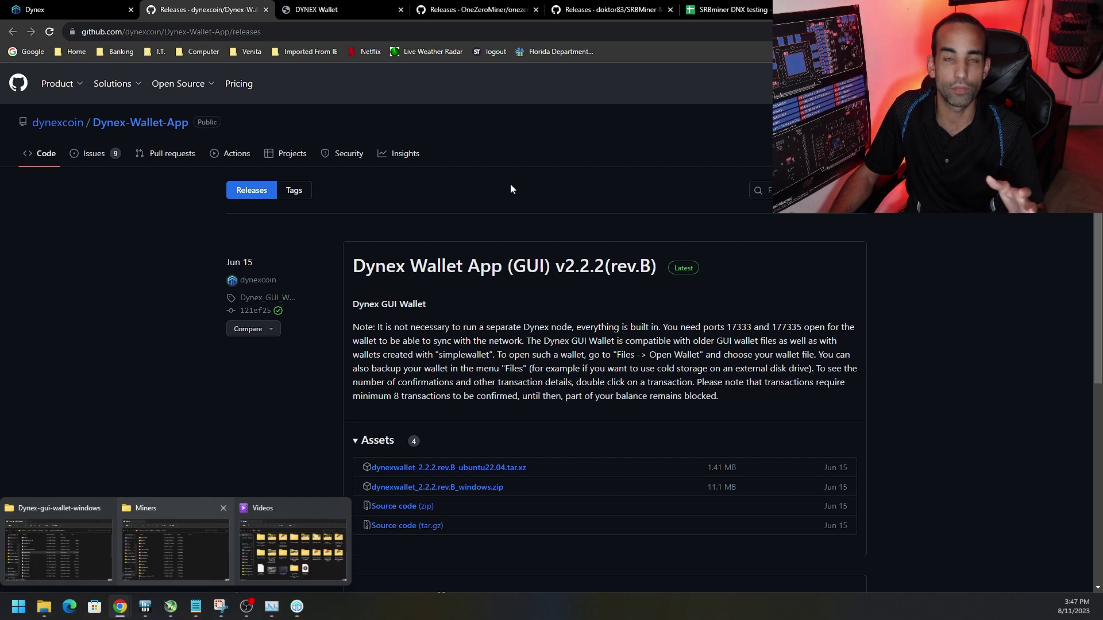
click(353, 7)
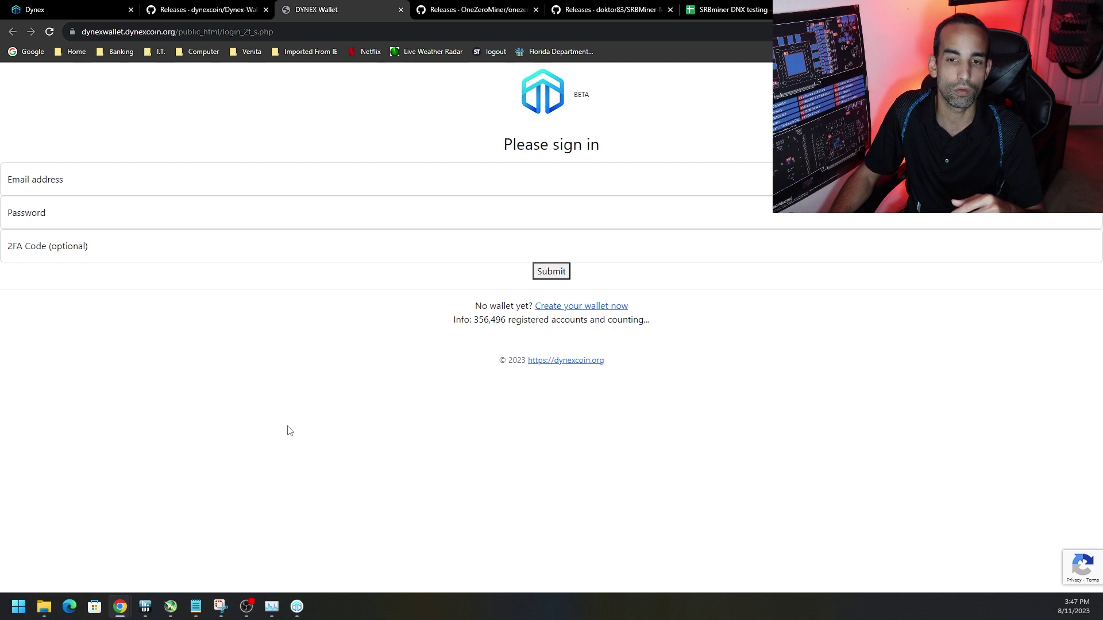
click(619, 307)
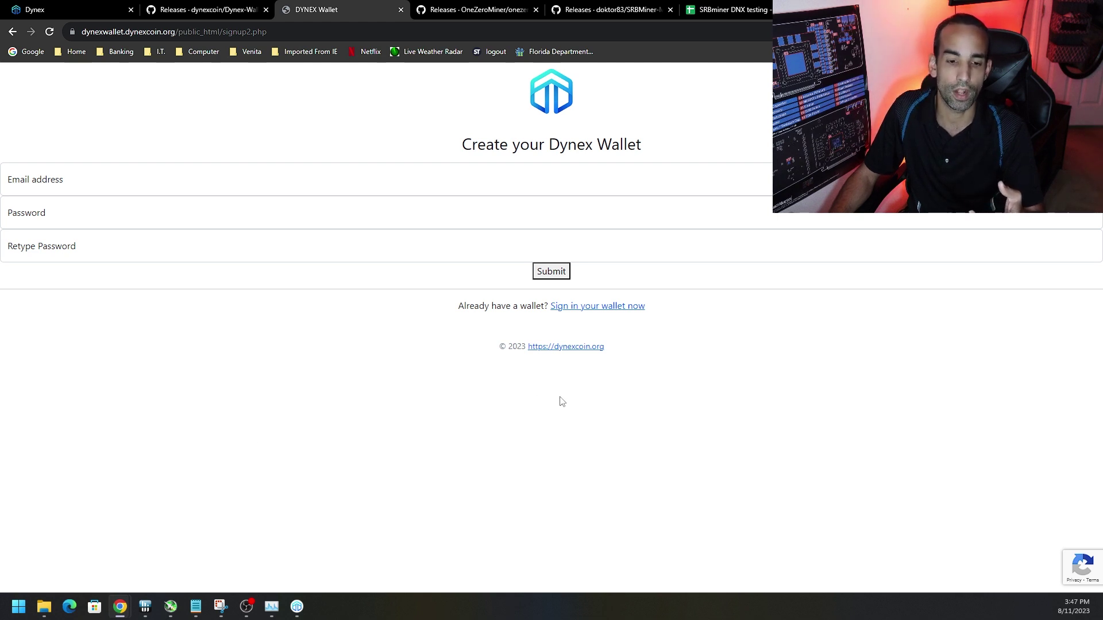
Step: Bring the desktop DYNEX Wallet's 'New deterministic wallet created' seed dialog to the front
mouse_move(297, 607)
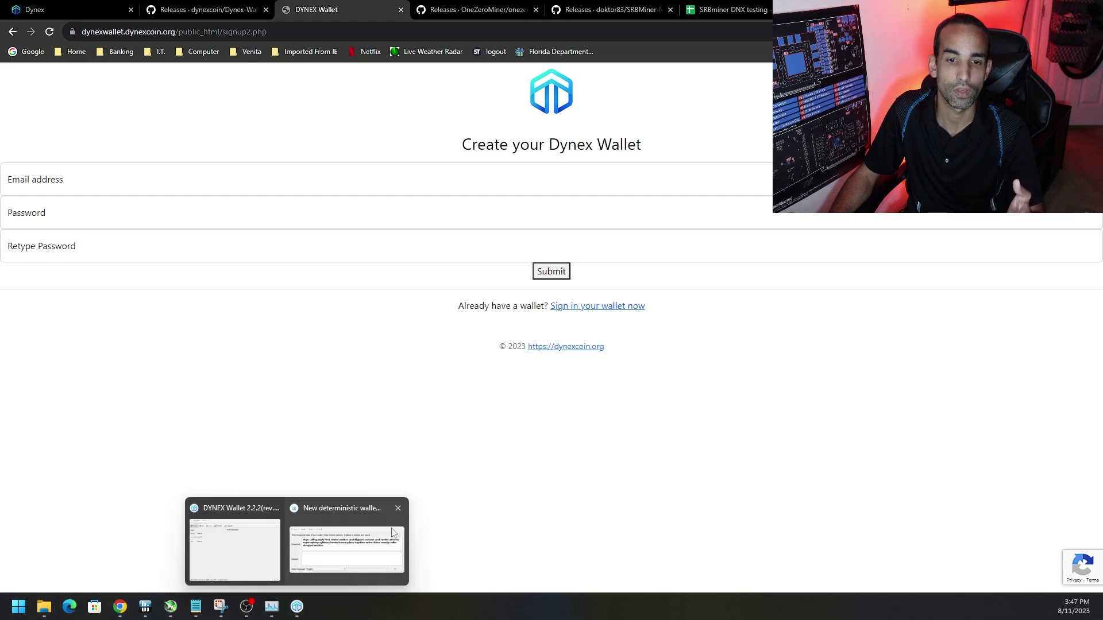
click(266, 546)
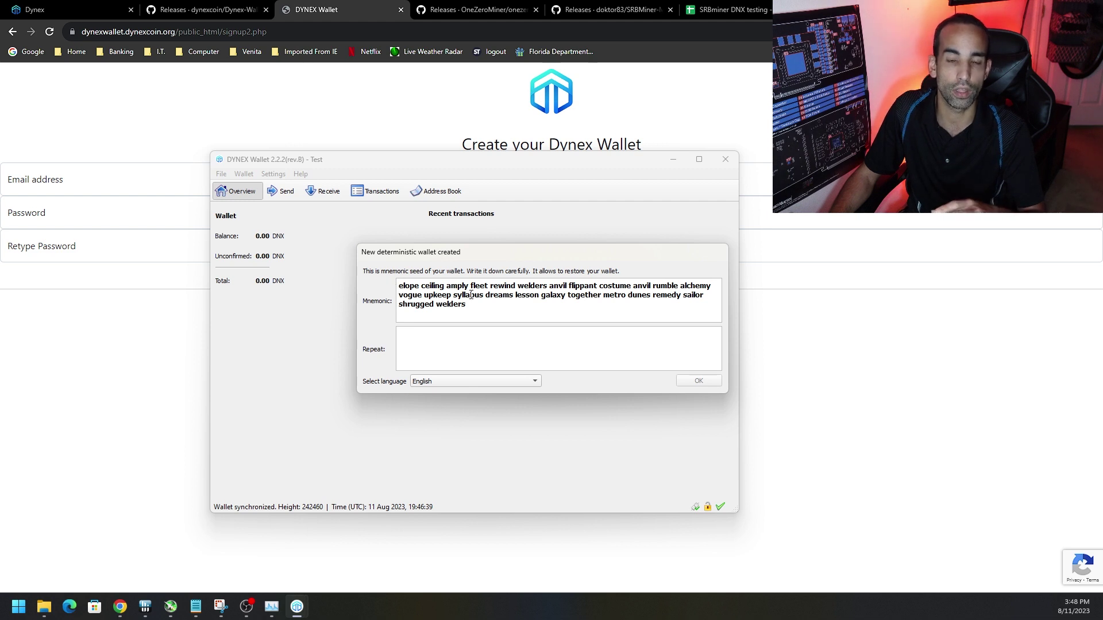
Step: Copy the new wallet's mnemonic seed into the repeat field and confirm it with OK
drag(483, 303, 383, 280)
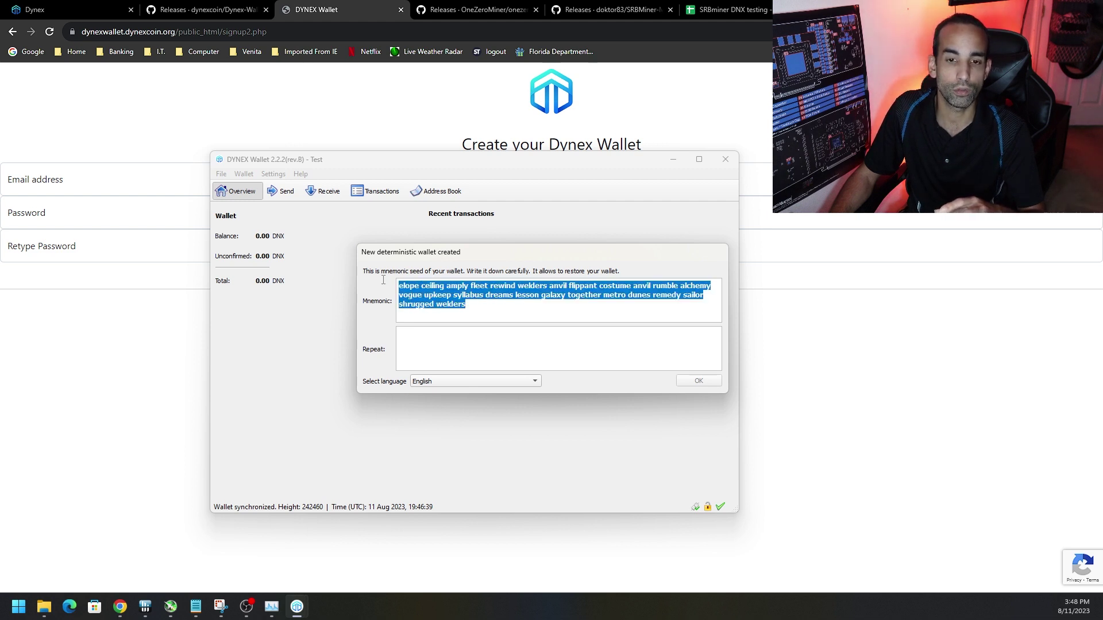
click(469, 320)
key(ctrl+a)
key(ctrl+c)
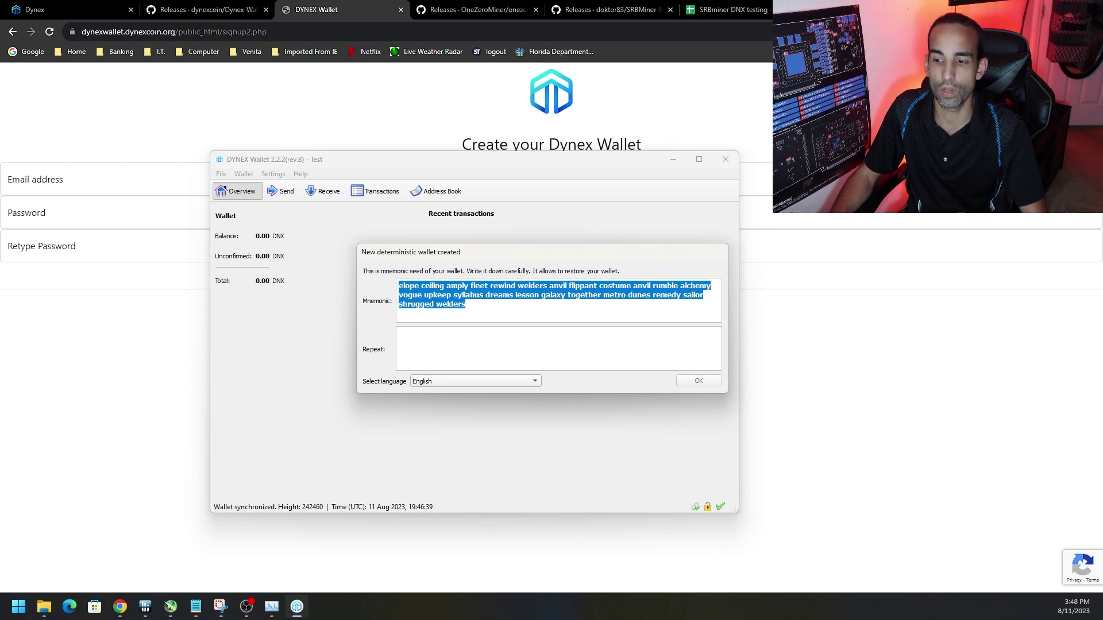
click(470, 345)
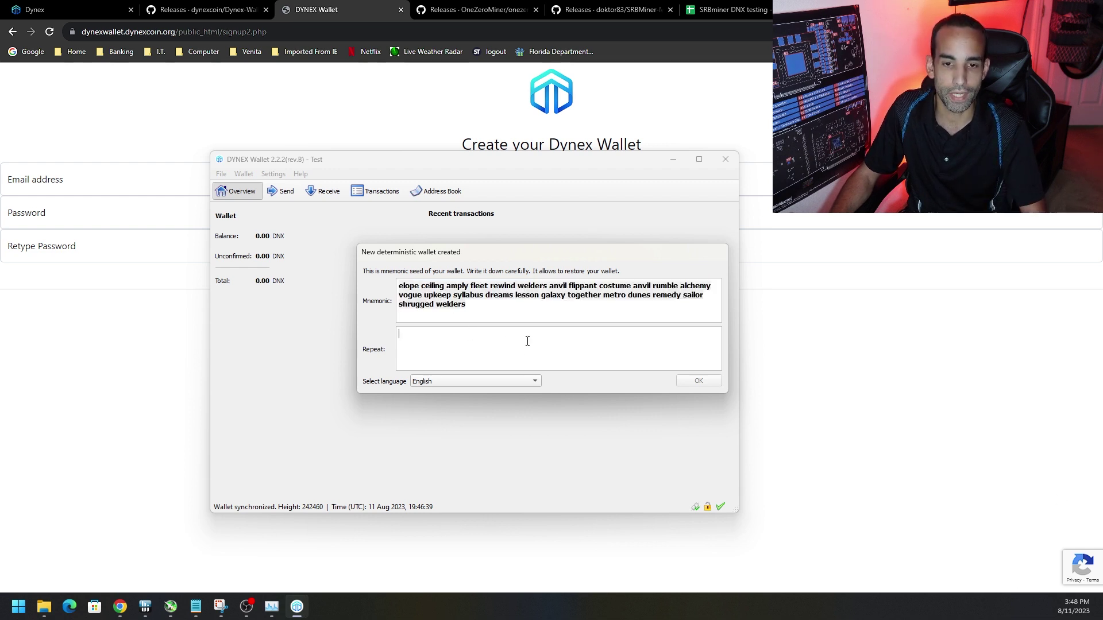
key(ctrl+v)
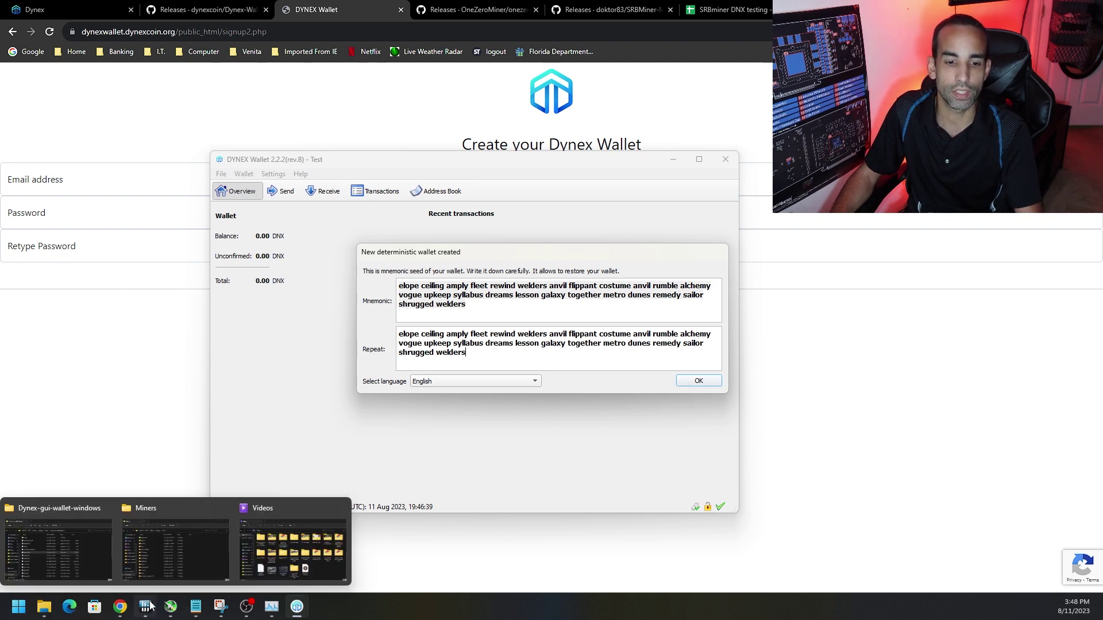
click(196, 613)
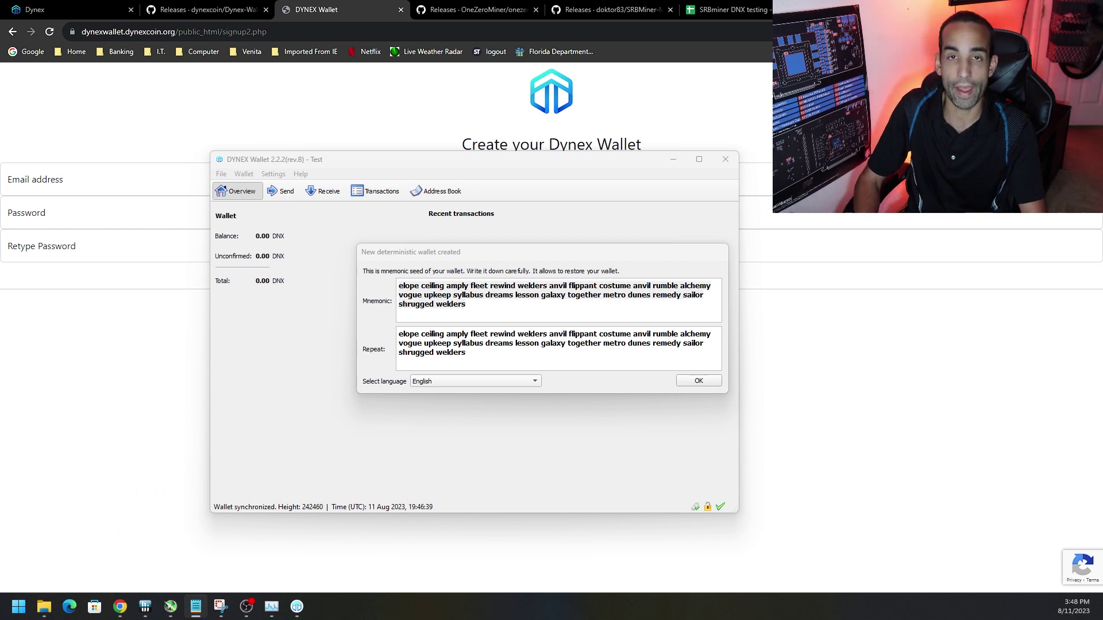
click(597, 385)
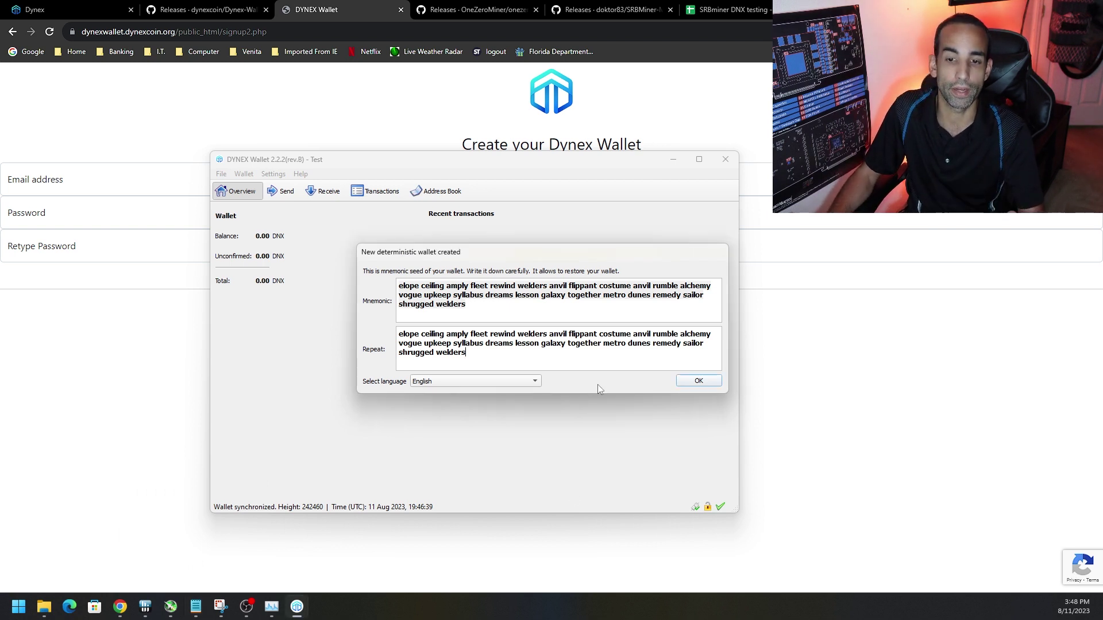
click(704, 383)
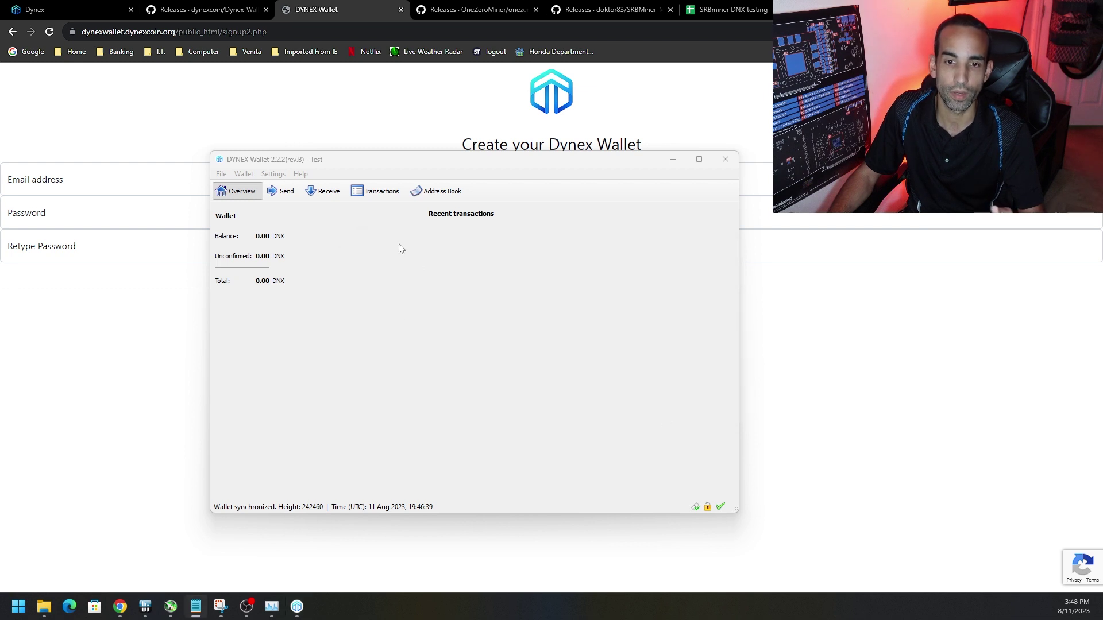
Step: Look through the wallet's Send, Receive, Transactions and Address Book pages
click(285, 191)
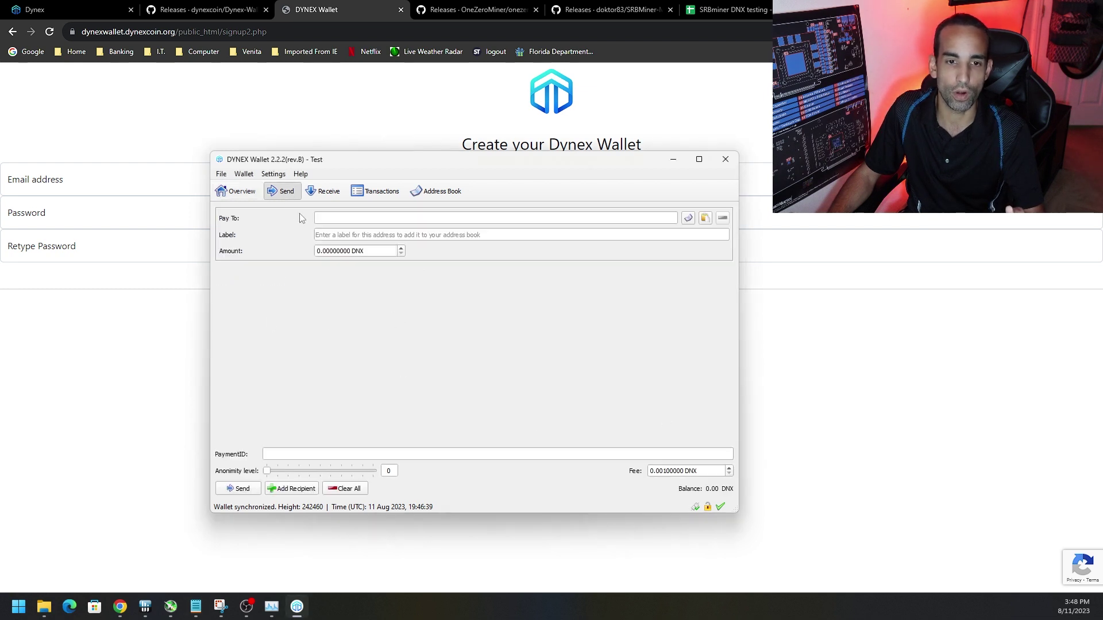
click(329, 192)
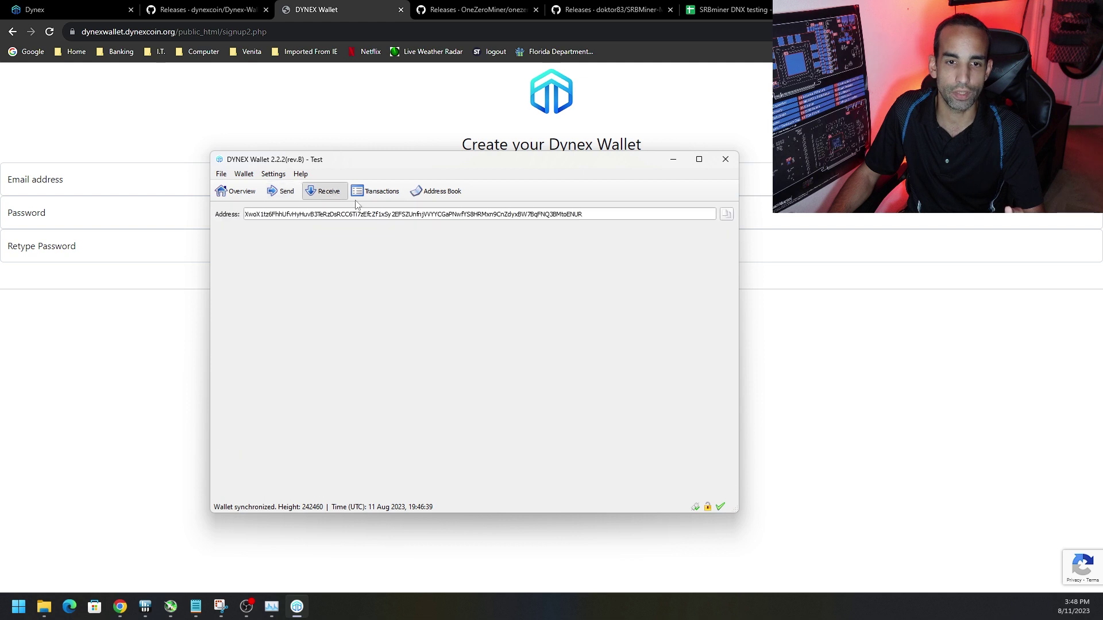
click(372, 194)
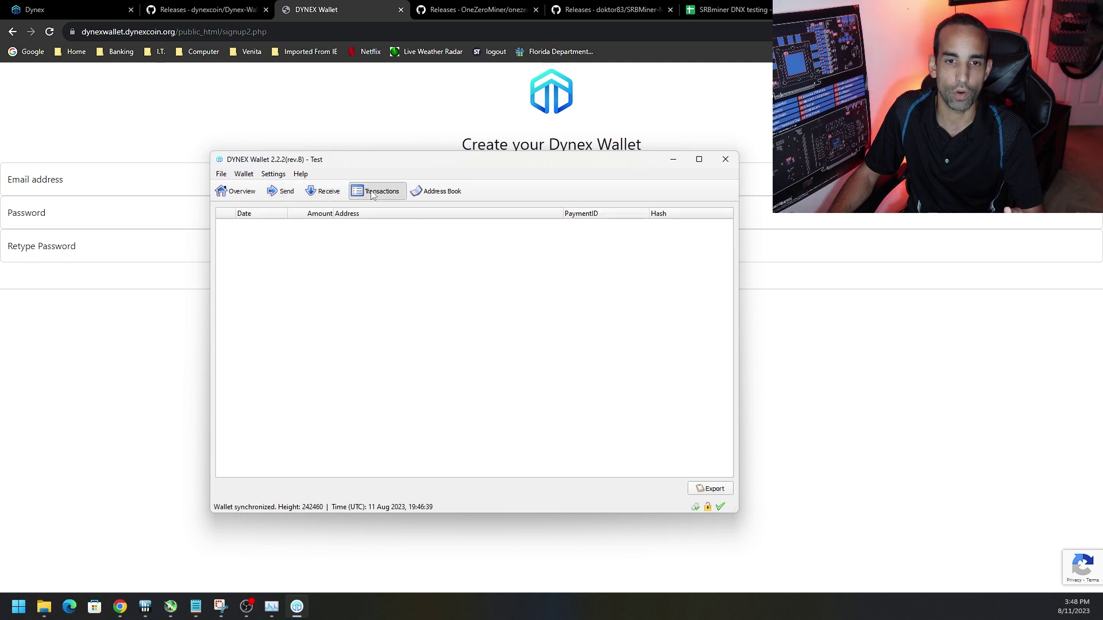
click(440, 197)
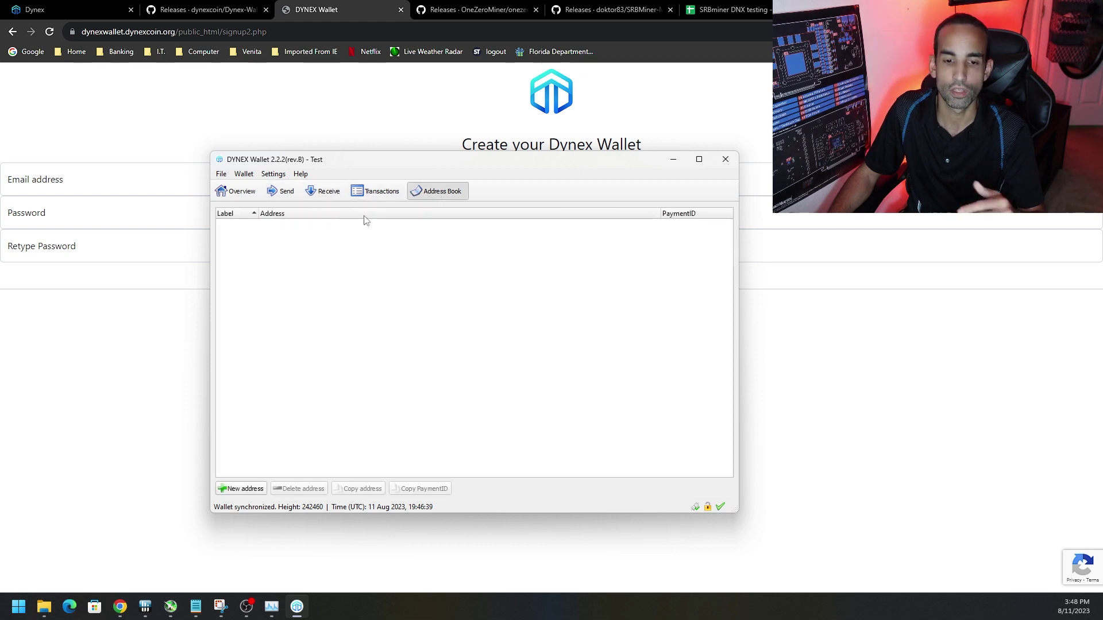
Step: Select and copy the wallet's public DNX address on the Receive page, then return to the browser
click(336, 194)
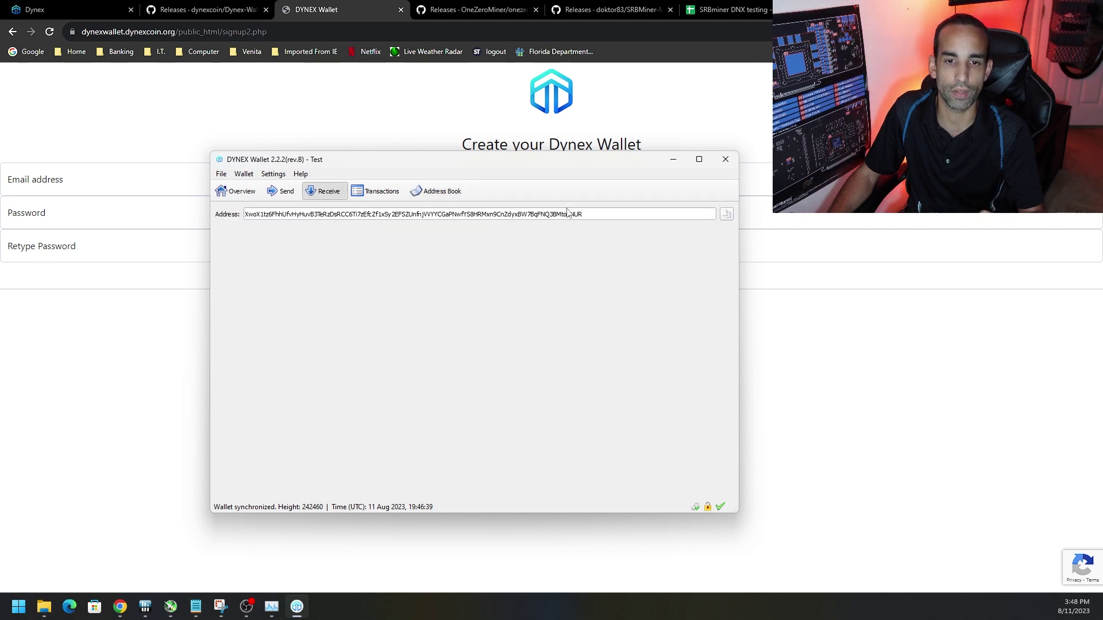
drag(594, 217, 230, 217)
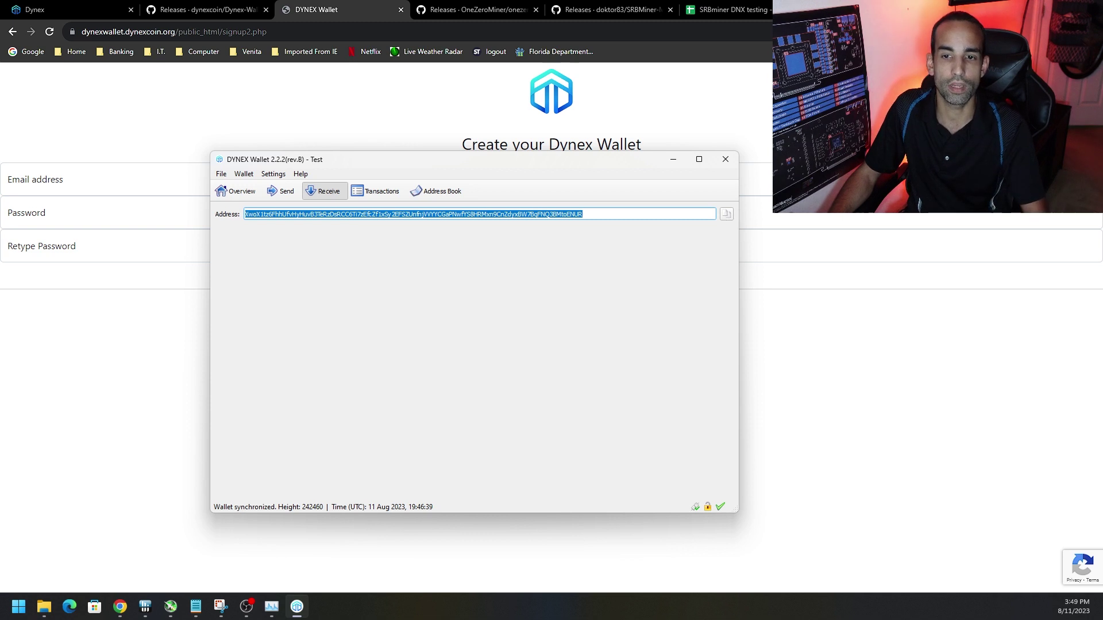
key(alt+Tab)
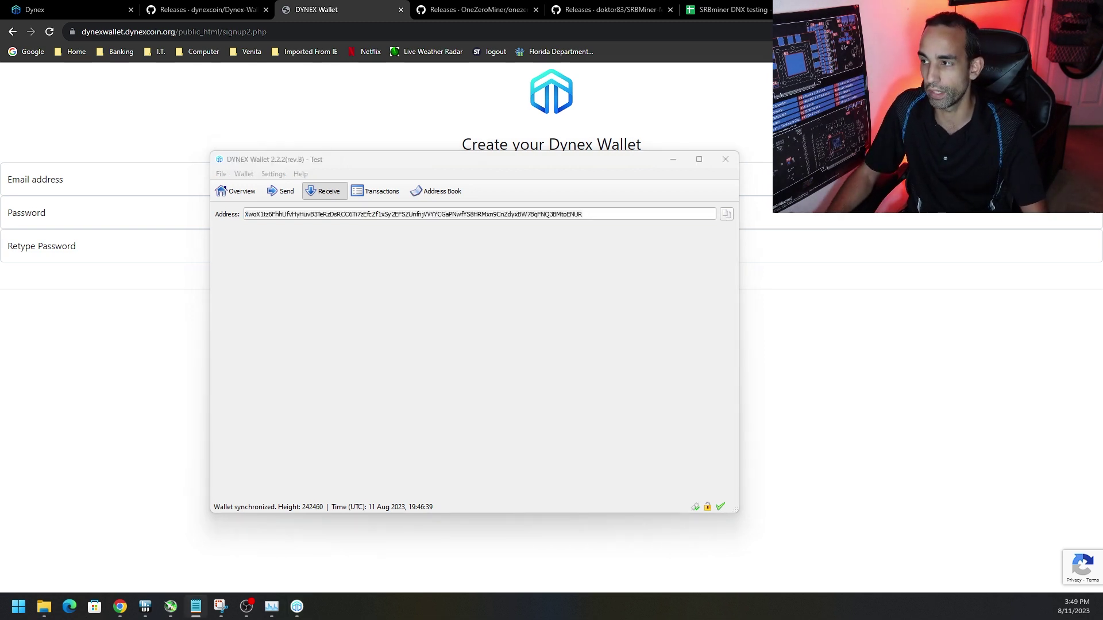
click(362, 106)
Step: Download onezerominer-win64-1.2.2.zip from GitHub, then return to the SRBMiner-MULTI v2.3.2 release notes
click(453, 8)
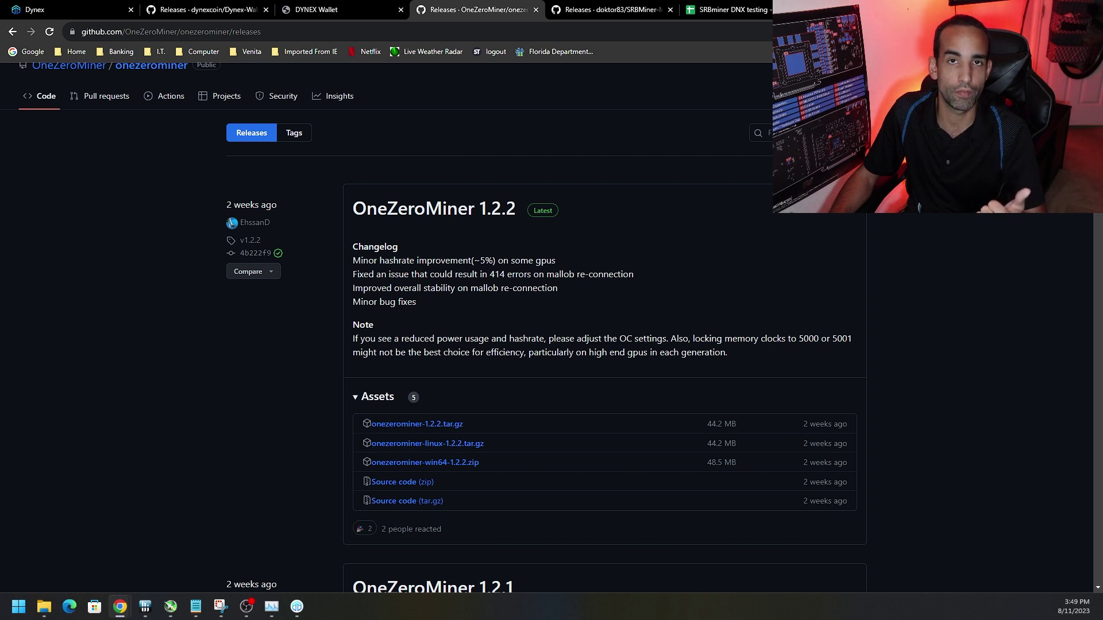
click(610, 7)
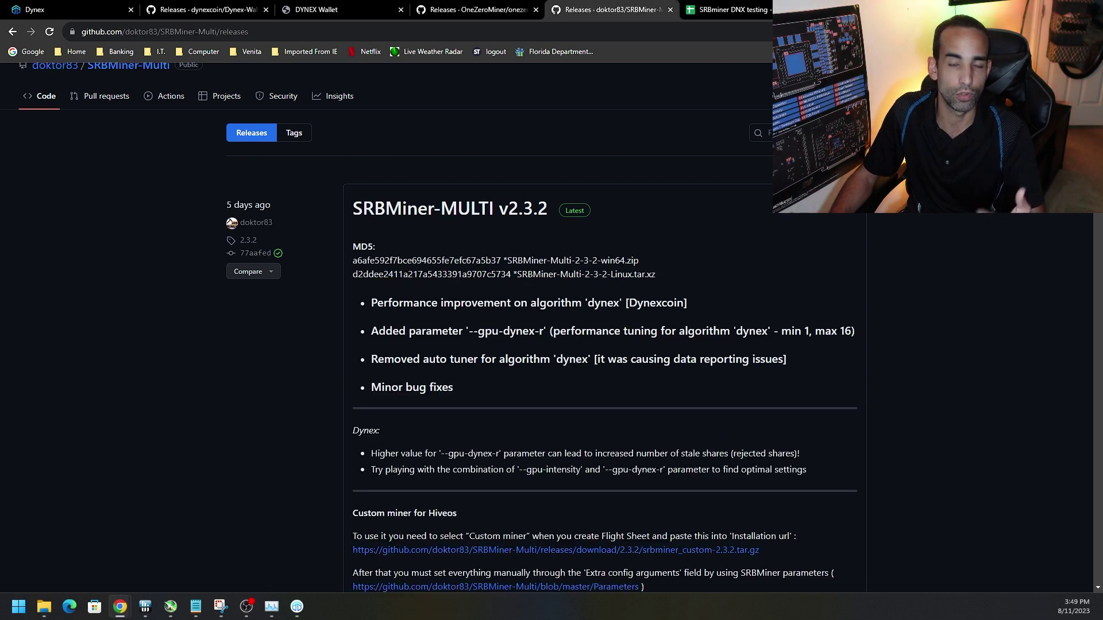
click(486, 4)
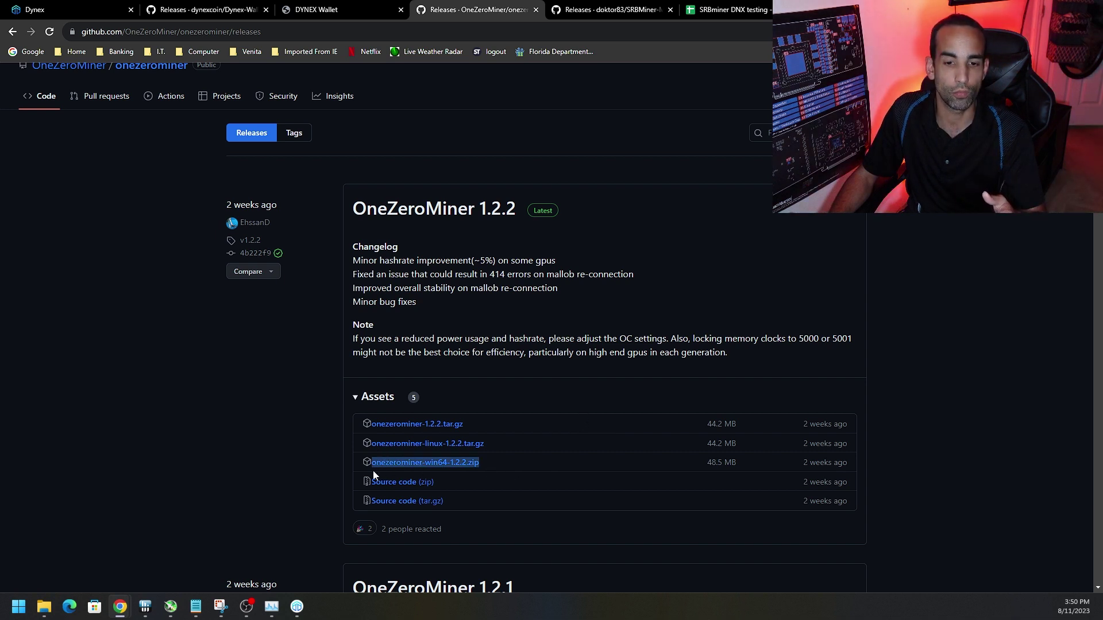
click(466, 470)
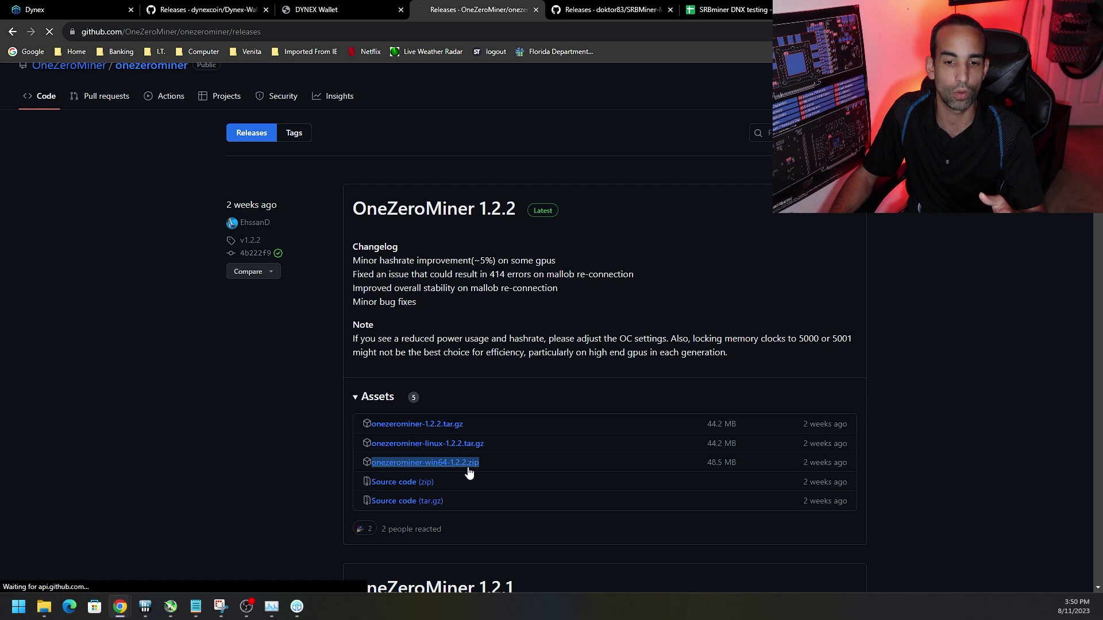
key(ctrl+Tab)
scroll(597, 343, down, 2)
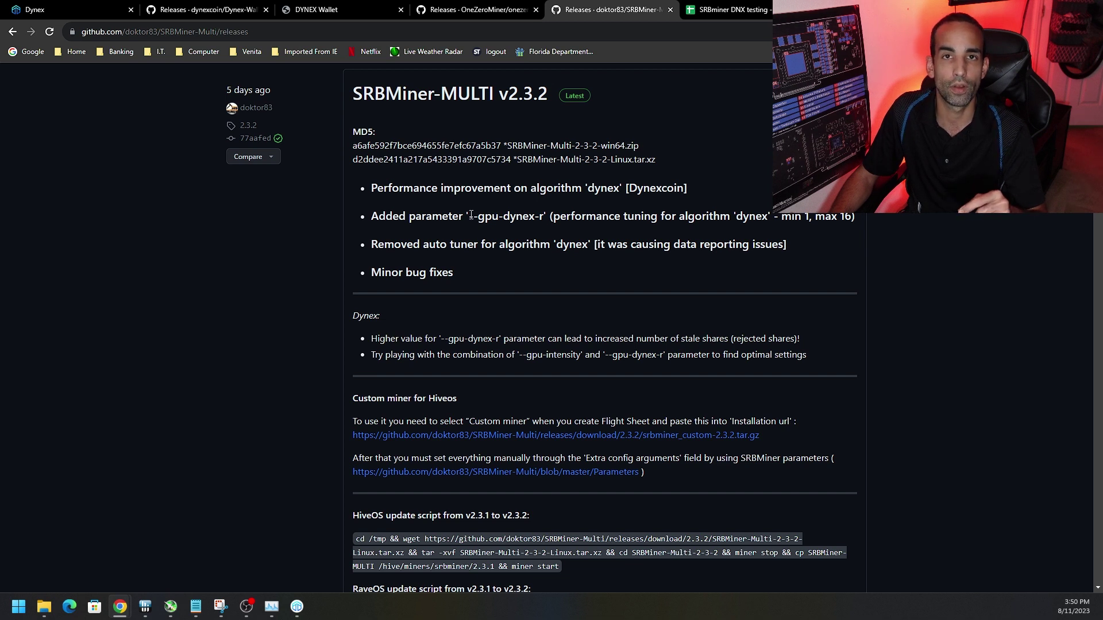
mouse_move(471, 215)
mouse_down()
mouse_move(521, 225)
mouse_move(545, 218)
mouse_move(469, 217)
mouse_up()
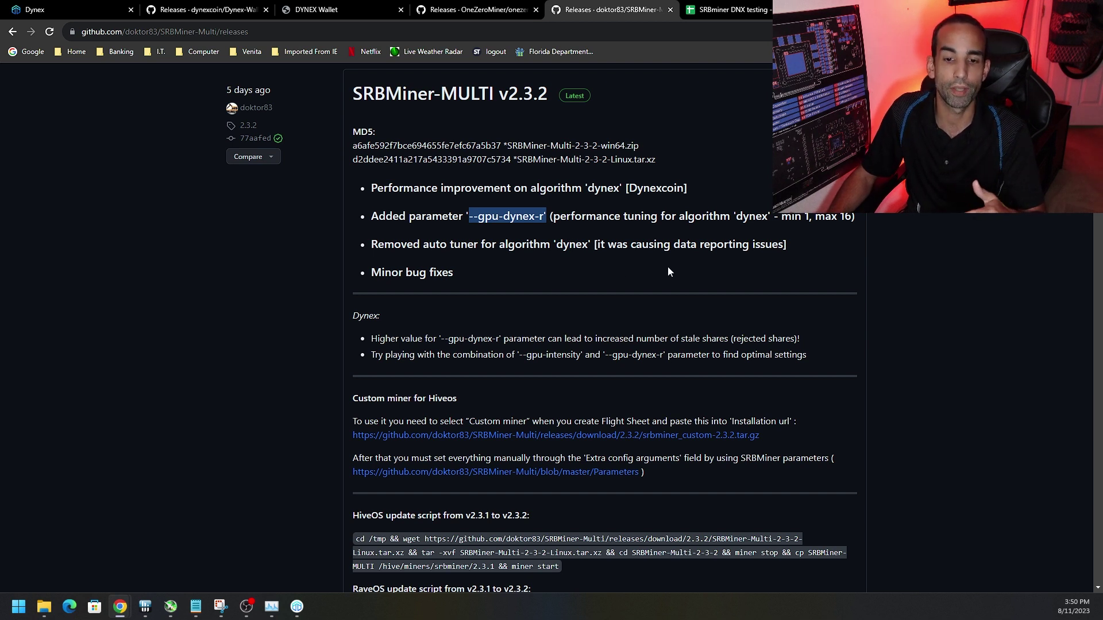
scroll(669, 270, down, 1)
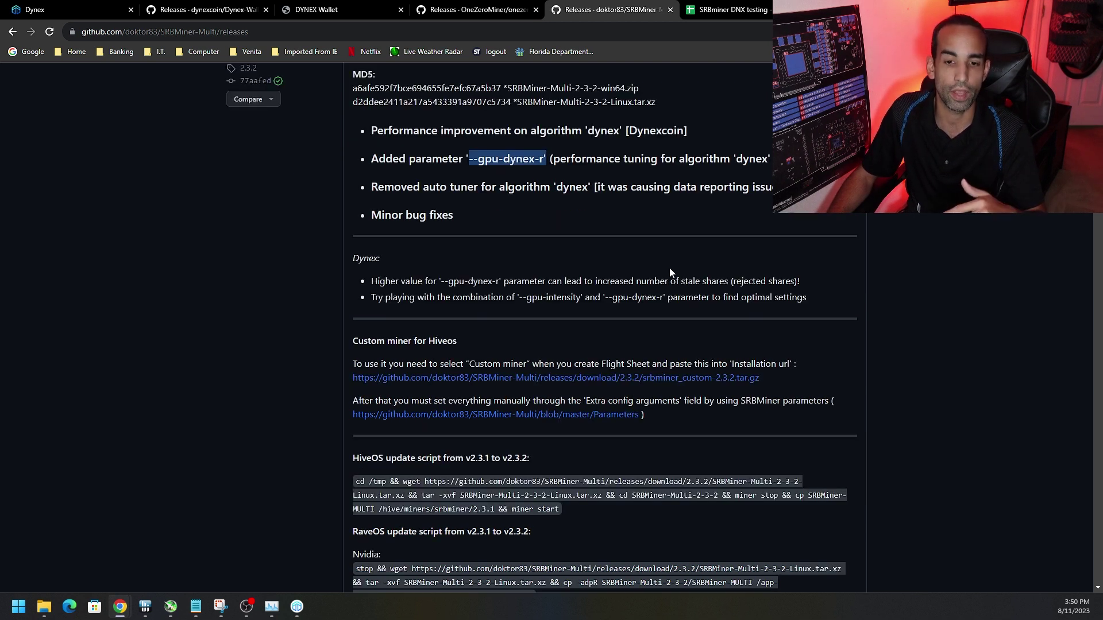
scroll(670, 267, down, 4)
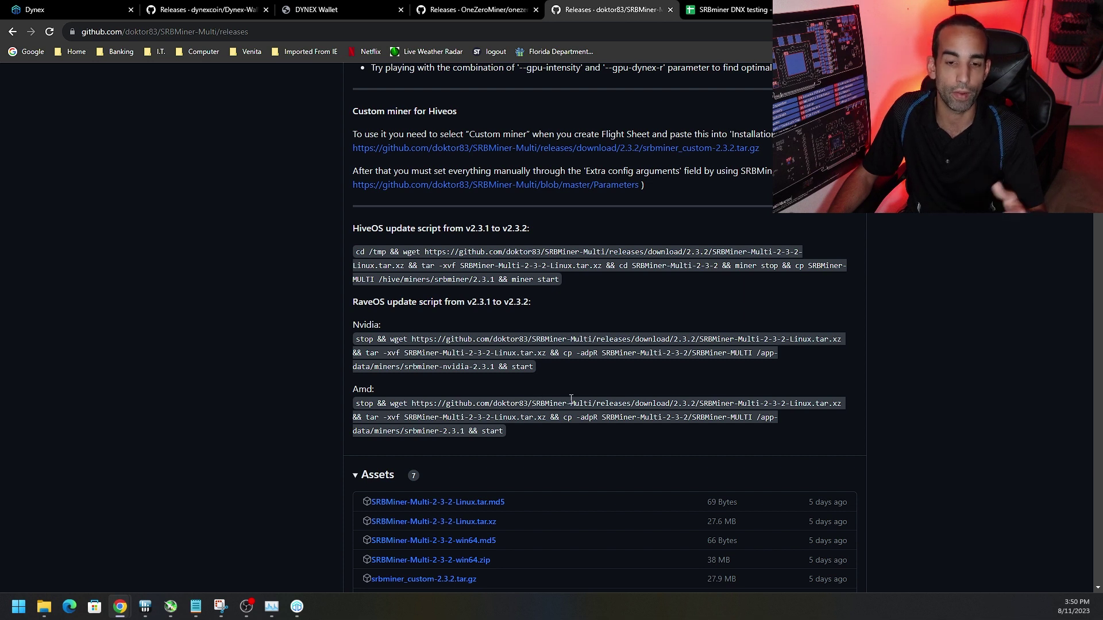
scroll(657, 440, up, 1)
scroll(658, 432, down, 2)
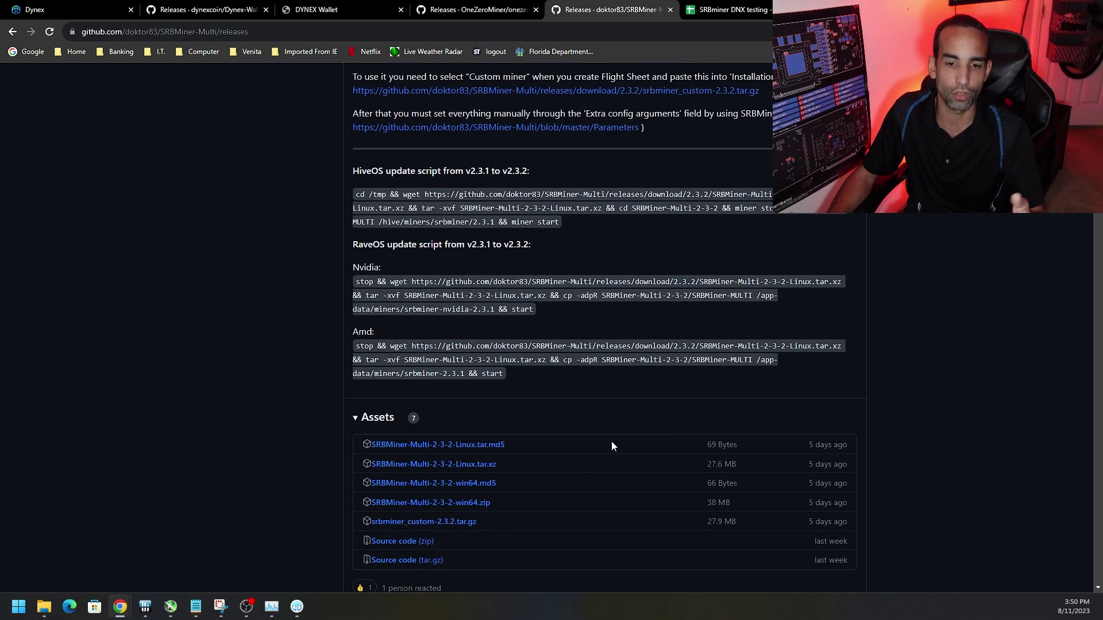
scroll(563, 402, down, 1)
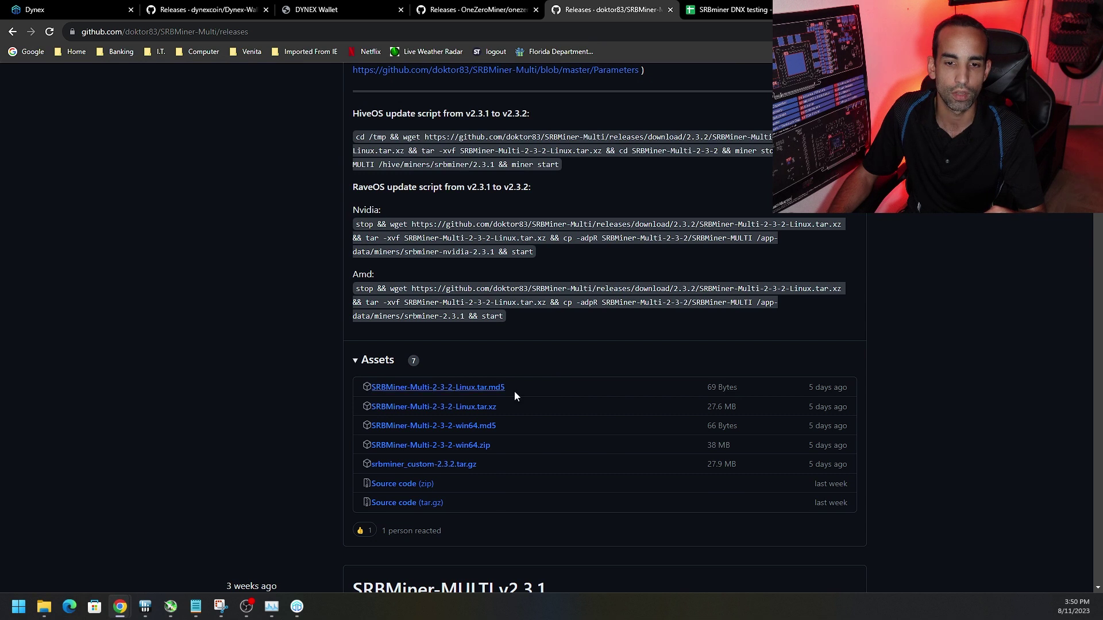
scroll(586, 439, up, 10)
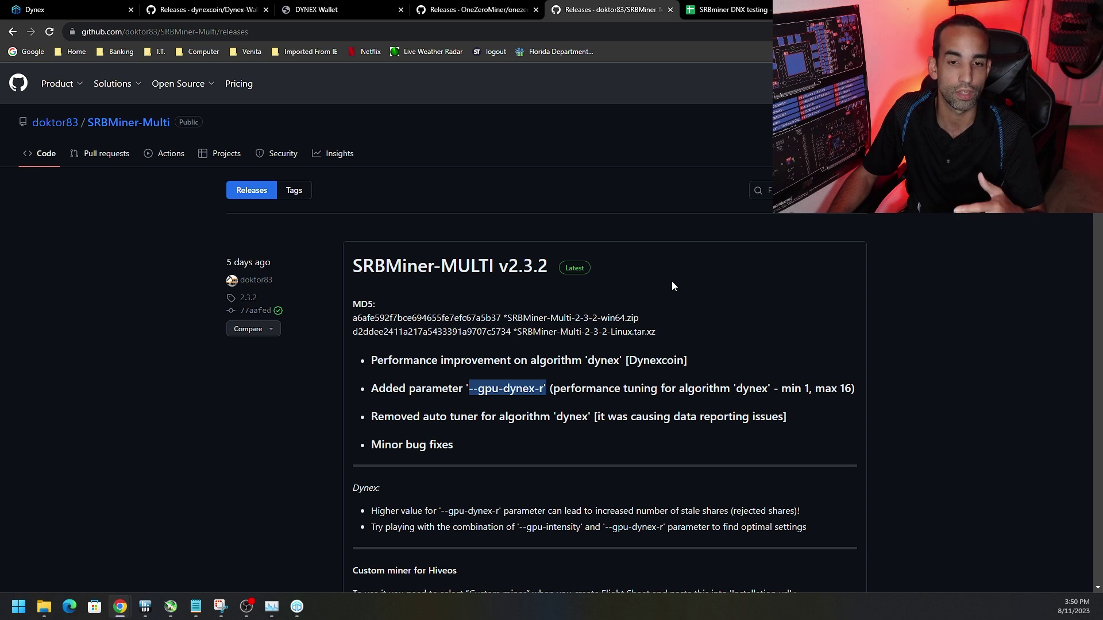
scroll(673, 288, down, 6)
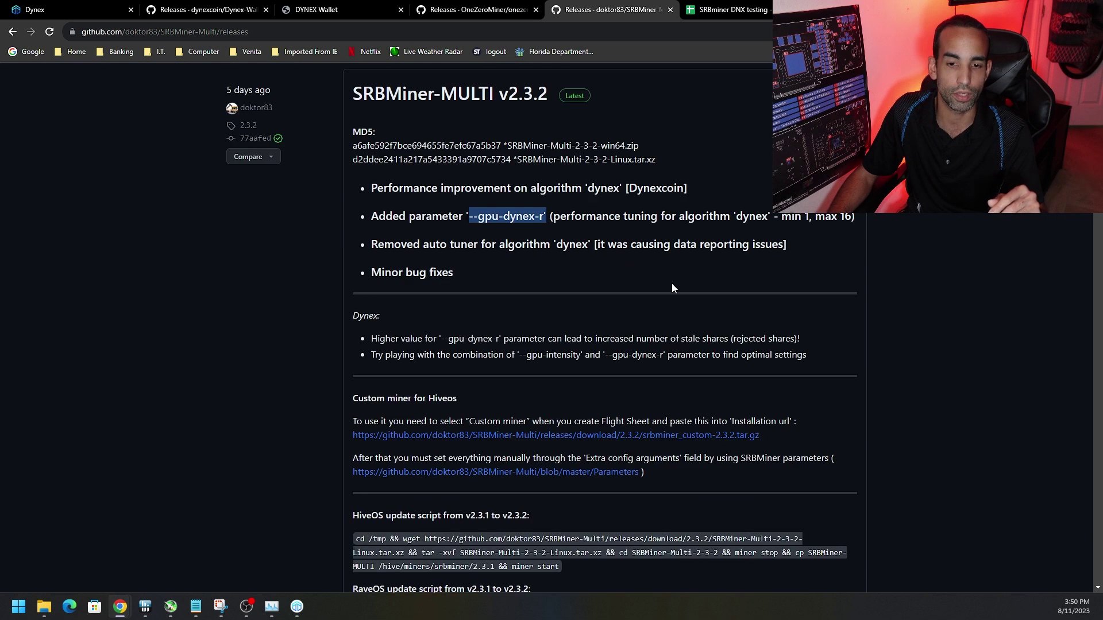
scroll(673, 287, down, 4)
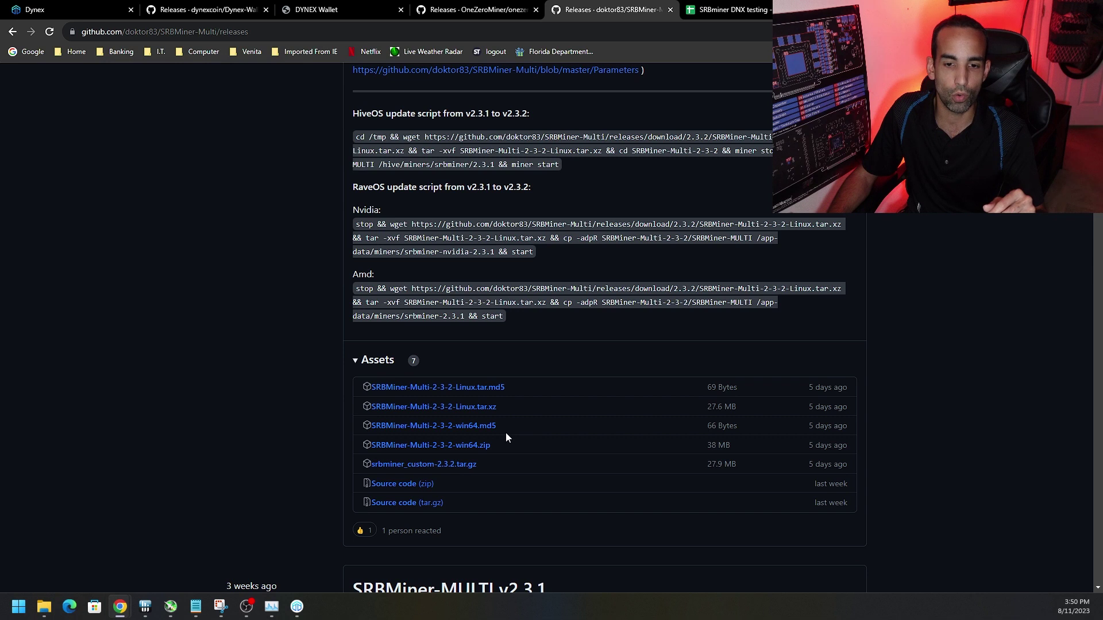
drag(506, 447, 364, 451)
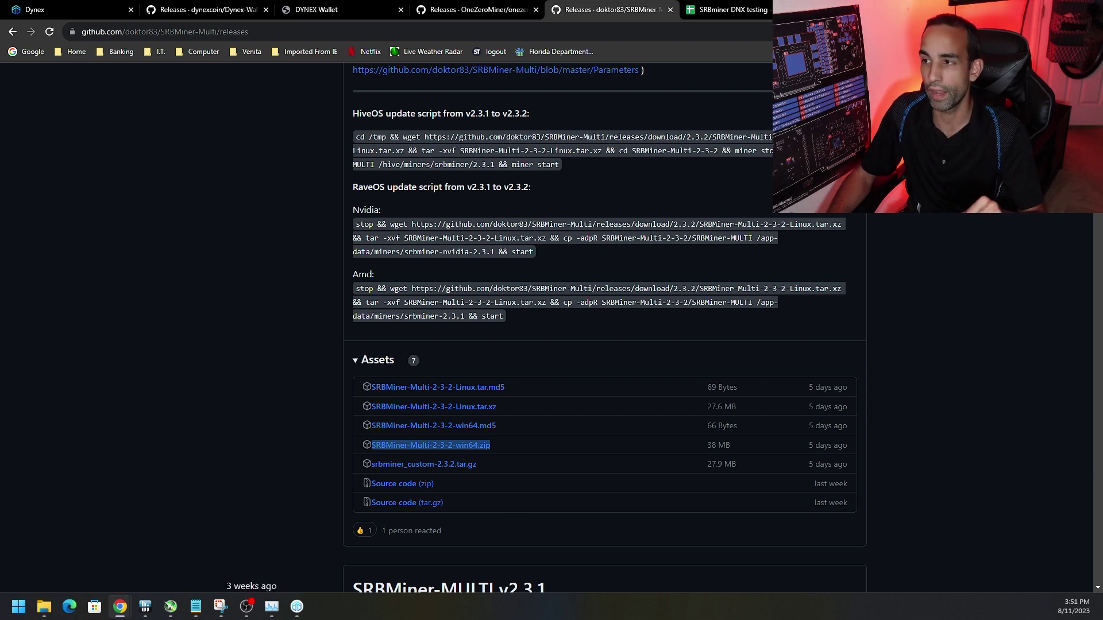
key(alt+Tab)
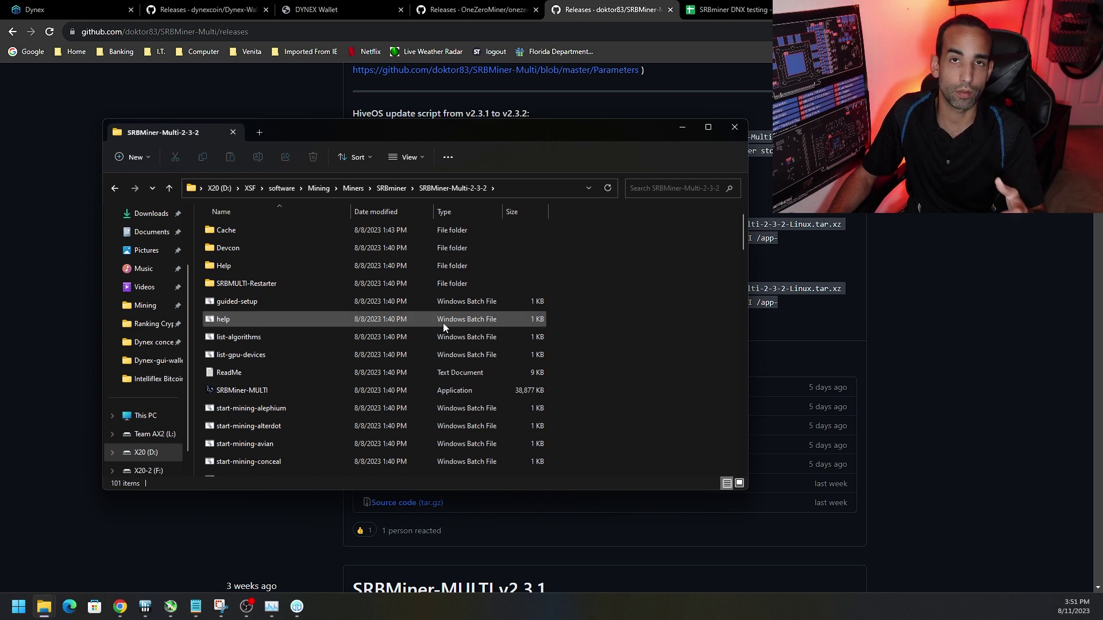
Step: Select start-mining-dynex in the SRBMiner-Multi-2-3-2 folder, cancelling an accidental rename
scroll(288, 356, down, 2)
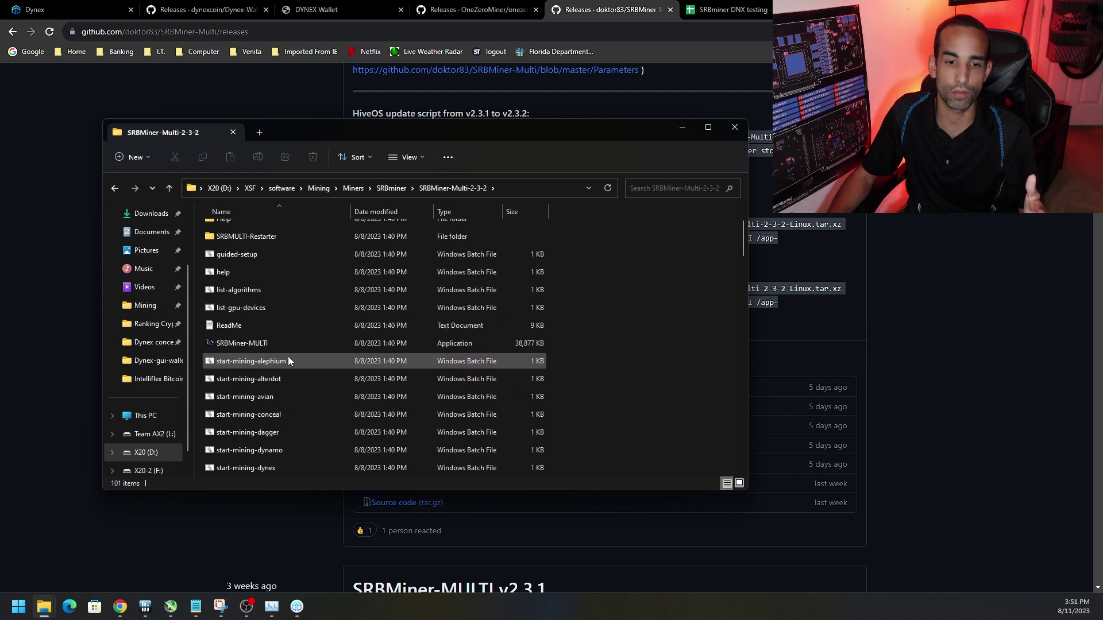
scroll(287, 357, down, 1)
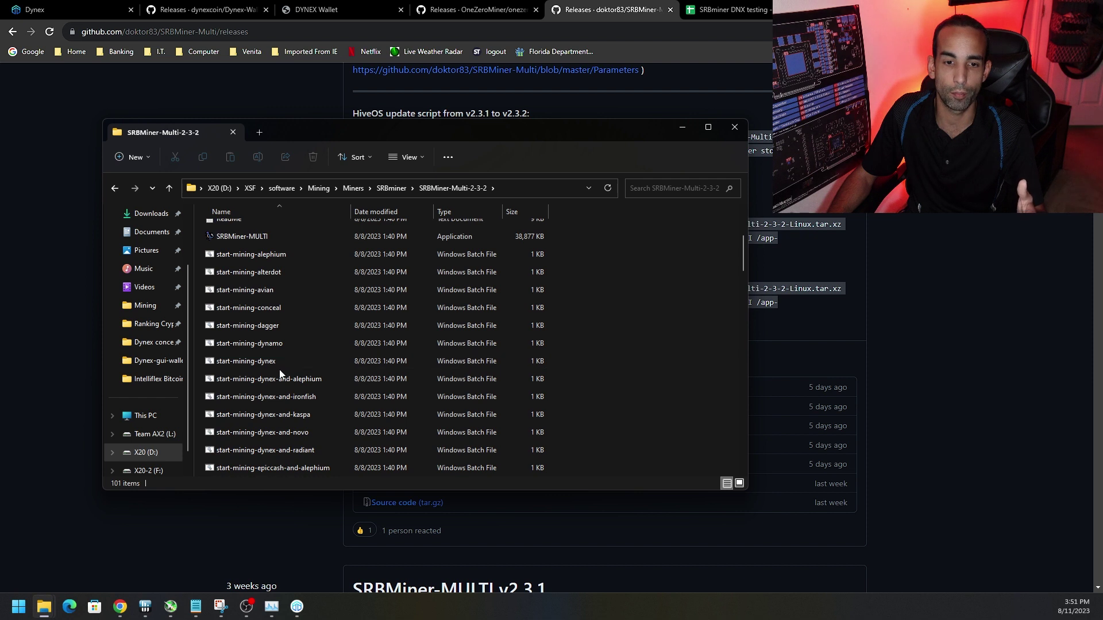
click(270, 361)
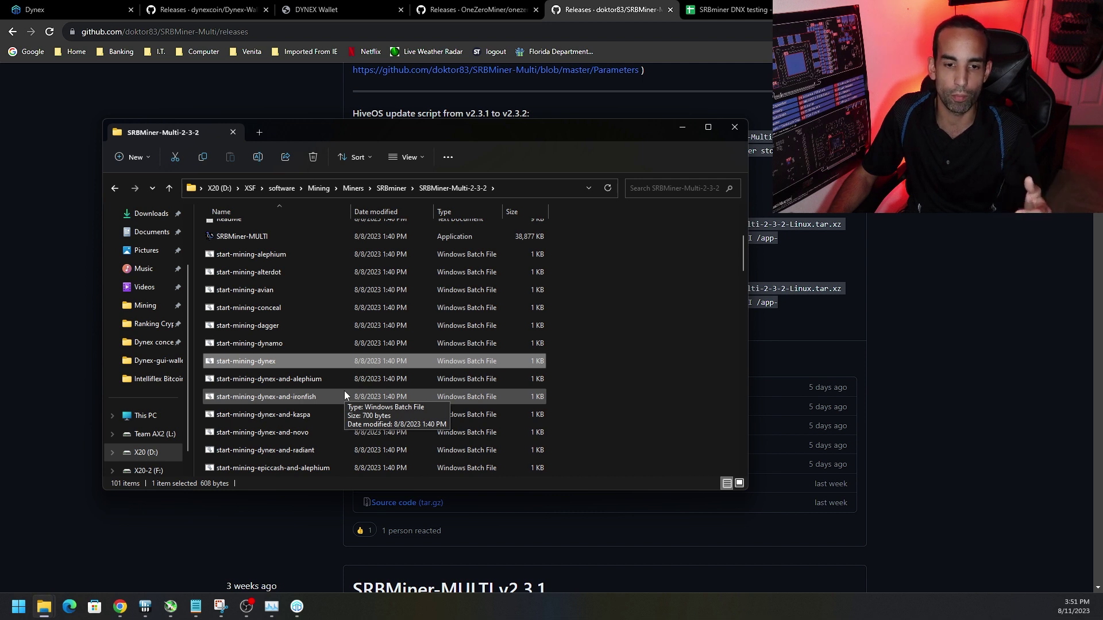
click(281, 360)
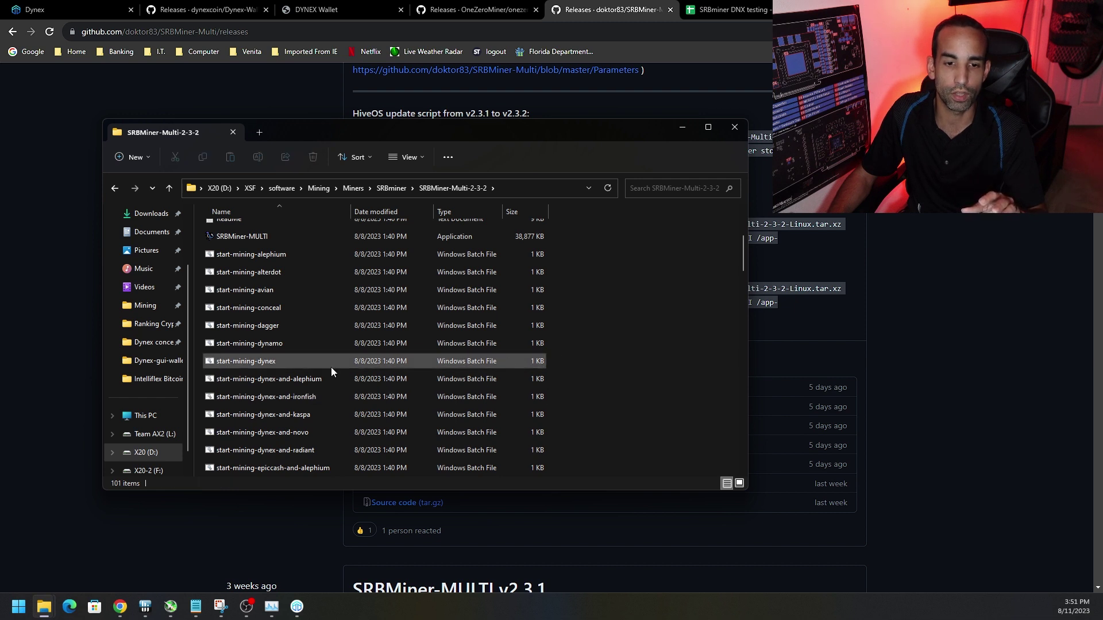
key(Escape)
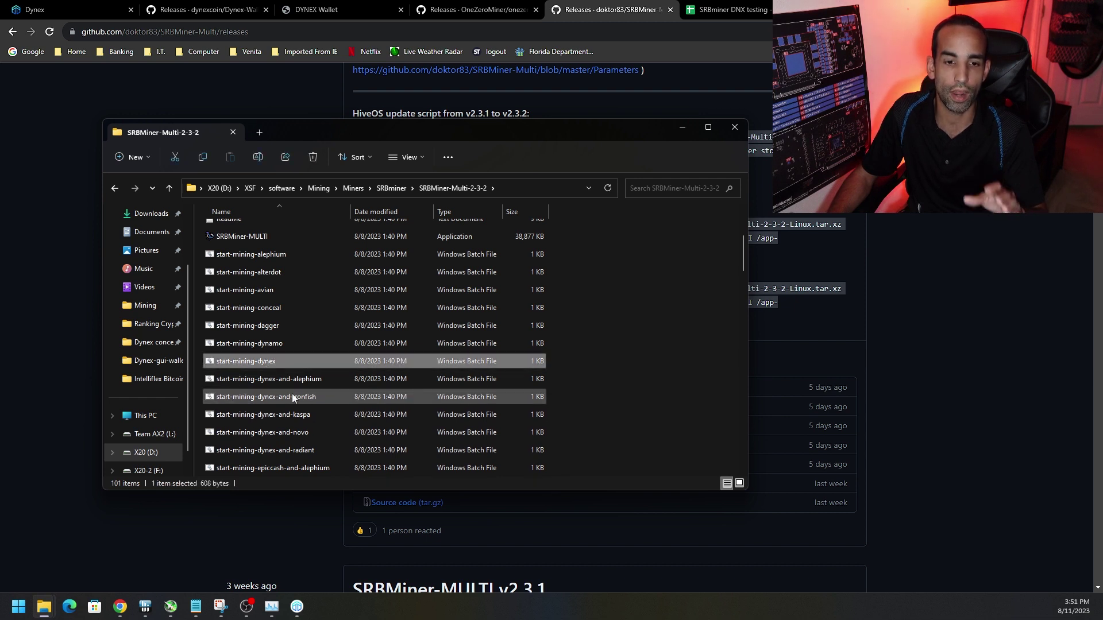
Step: Open start-mining-dynex in Notepad via Show more options > Edit and dismiss the SmartScreen warning
right_click(279, 359)
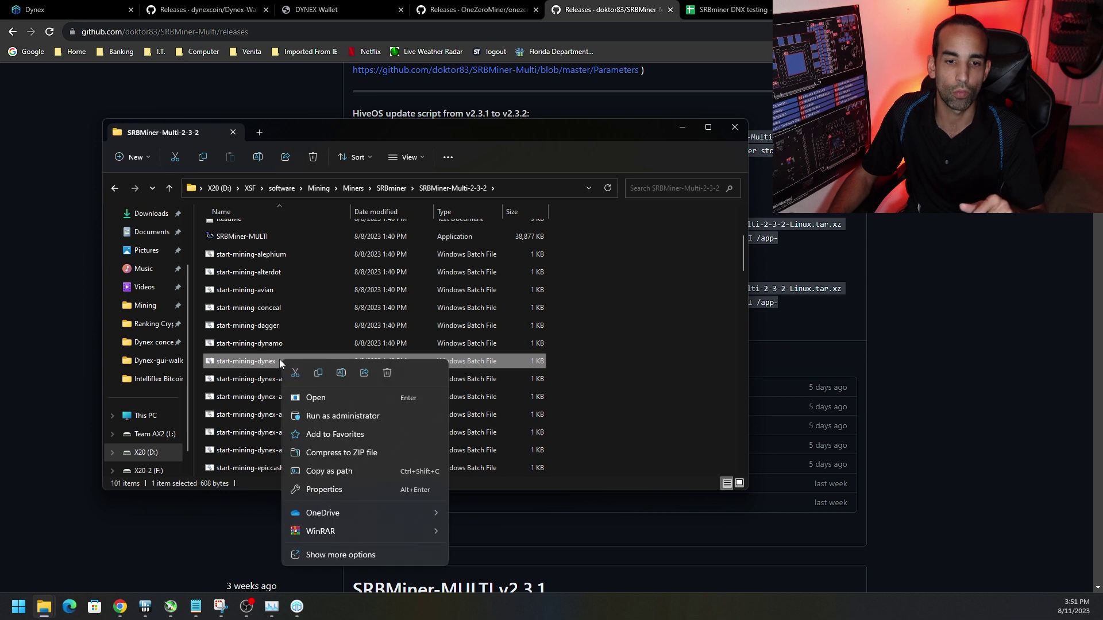
click(349, 556)
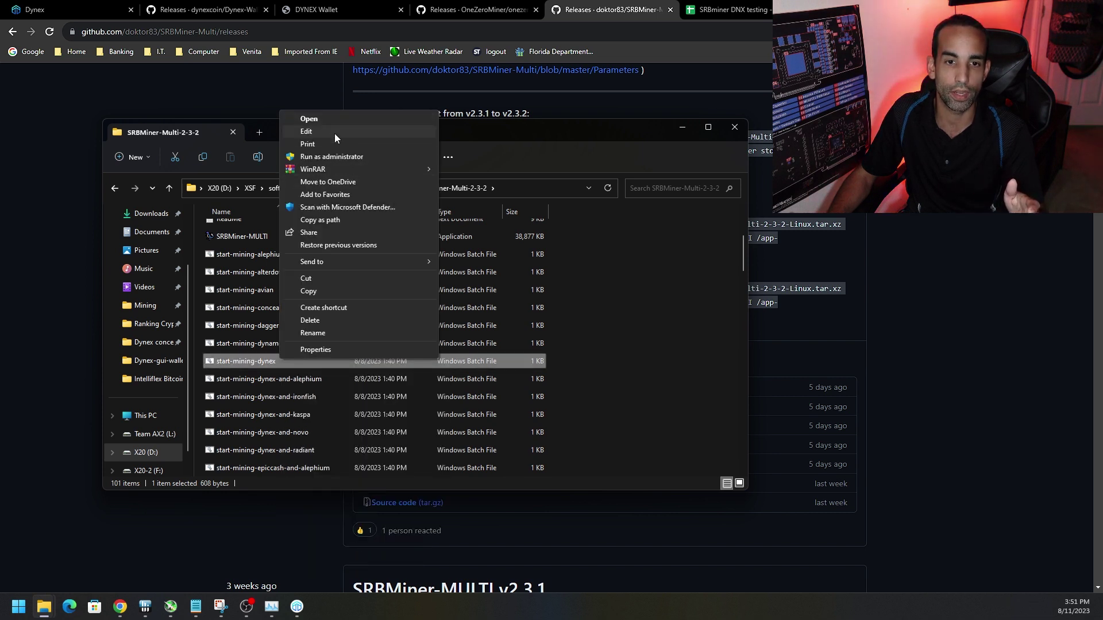
click(335, 134)
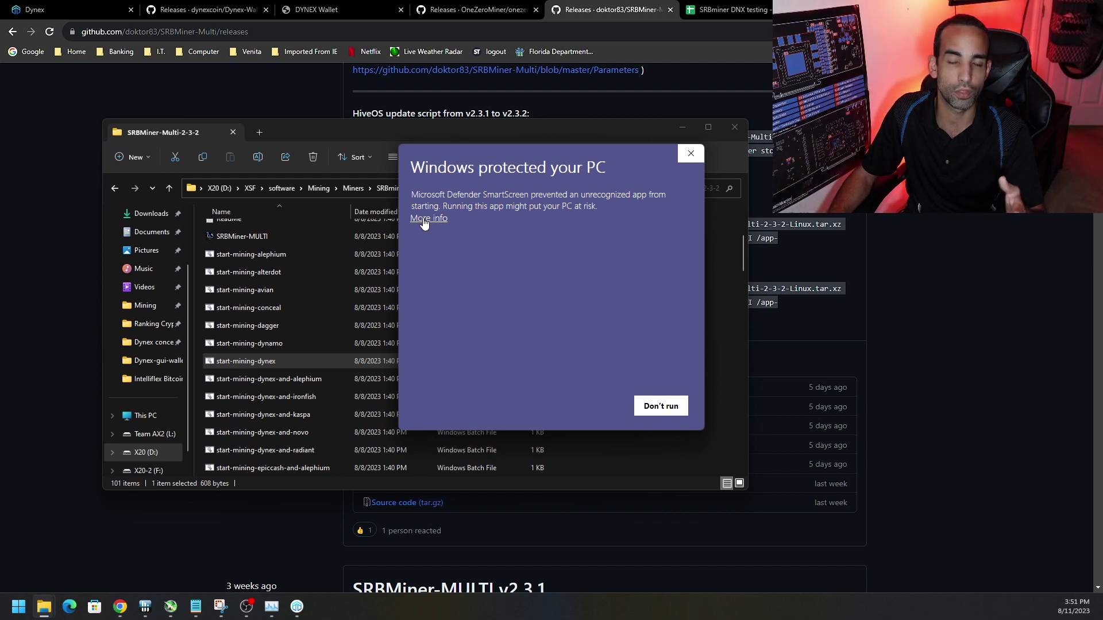
click(424, 220)
click(585, 403)
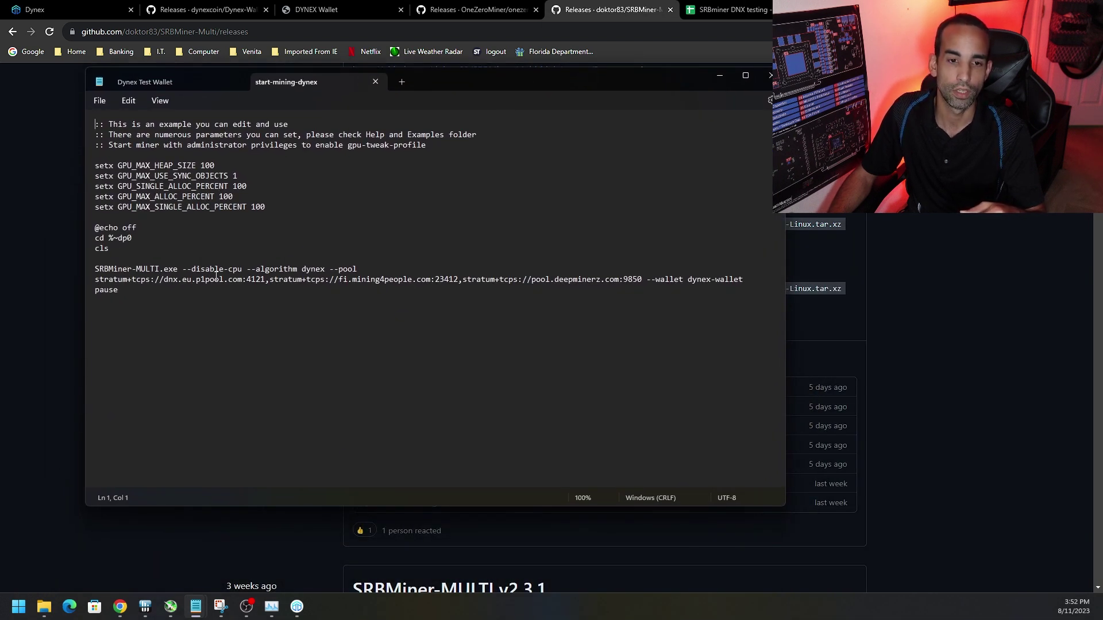
Step: Highlight the algorithm, pool joins and wallet placeholder in the batch file's pool line
drag(177, 279, 234, 271)
click(247, 278)
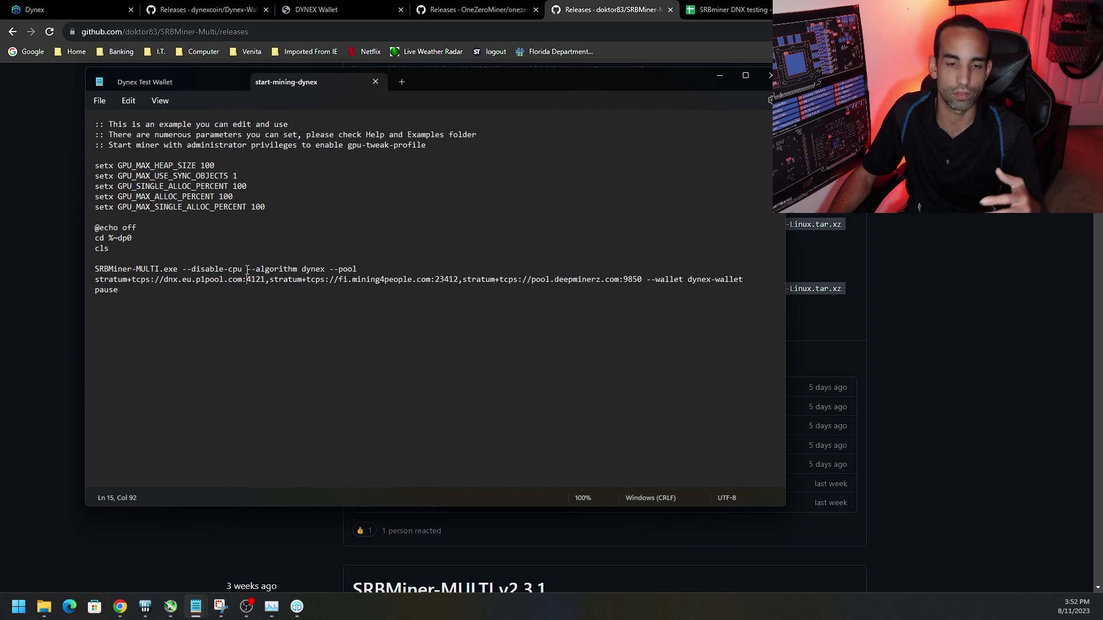
drag(247, 270, 329, 270)
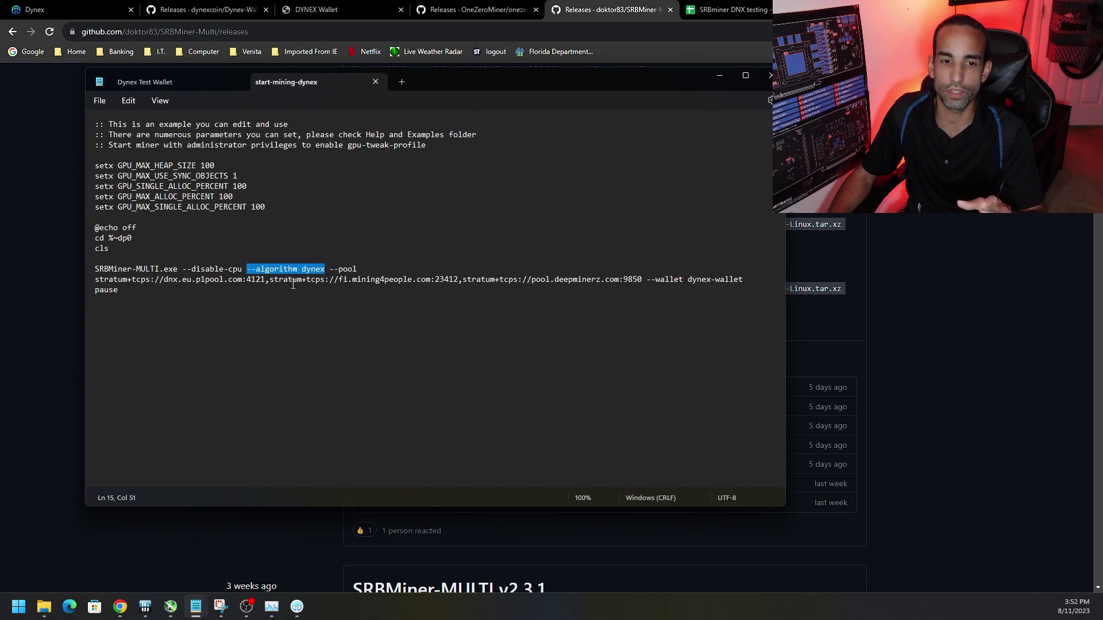
drag(332, 279, 224, 280)
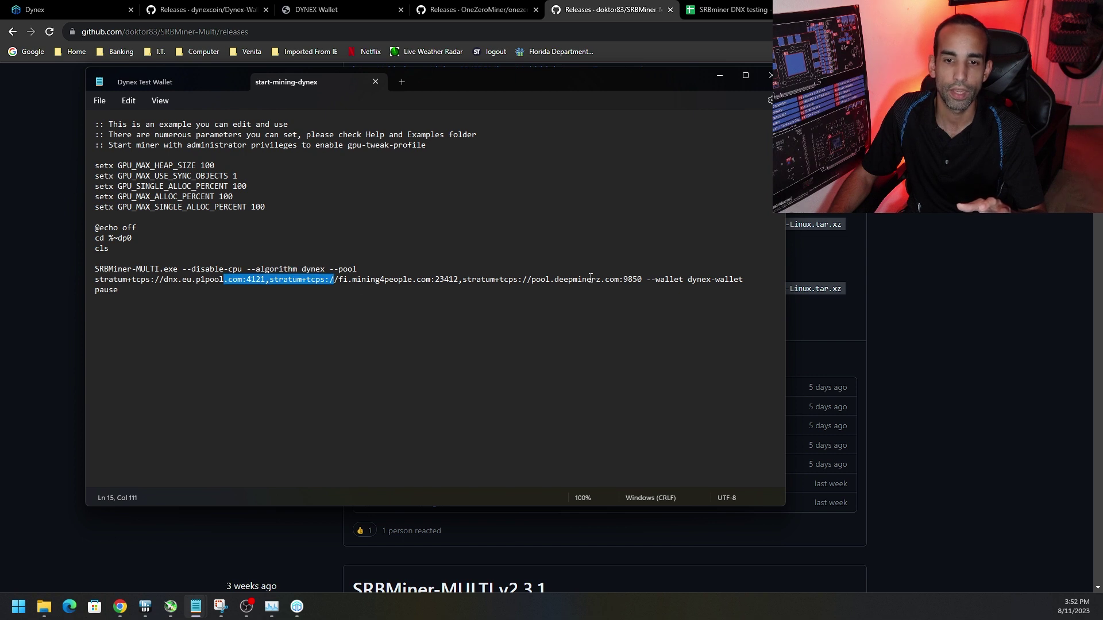
drag(693, 284, 742, 290)
click(675, 290)
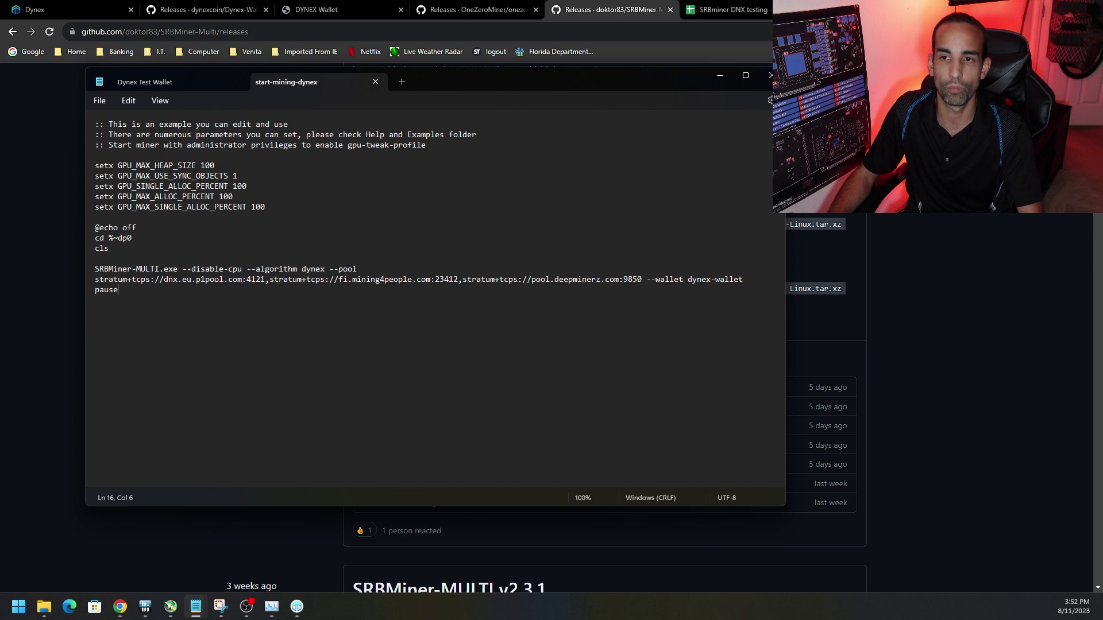
Step: Load miningpoolstats.stream in a new Chrome tab
click(719, 75)
key(ctrl+t)
text(min)
key(Return)
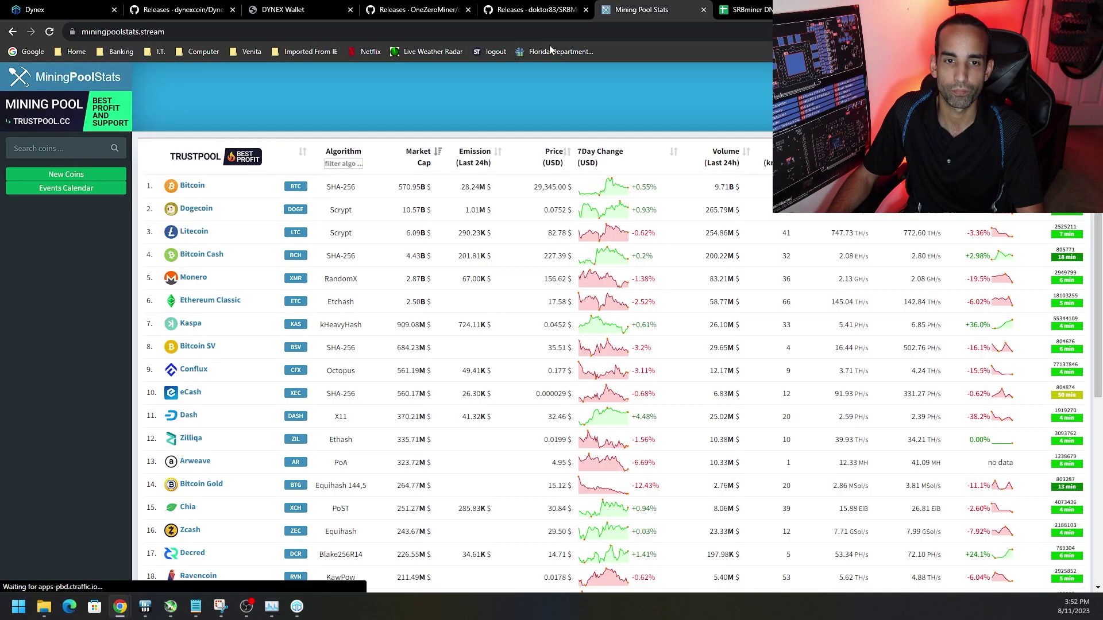
Step: Search 'dyn' and open the Dynexcoin (DNX) mining pool list
click(43, 145)
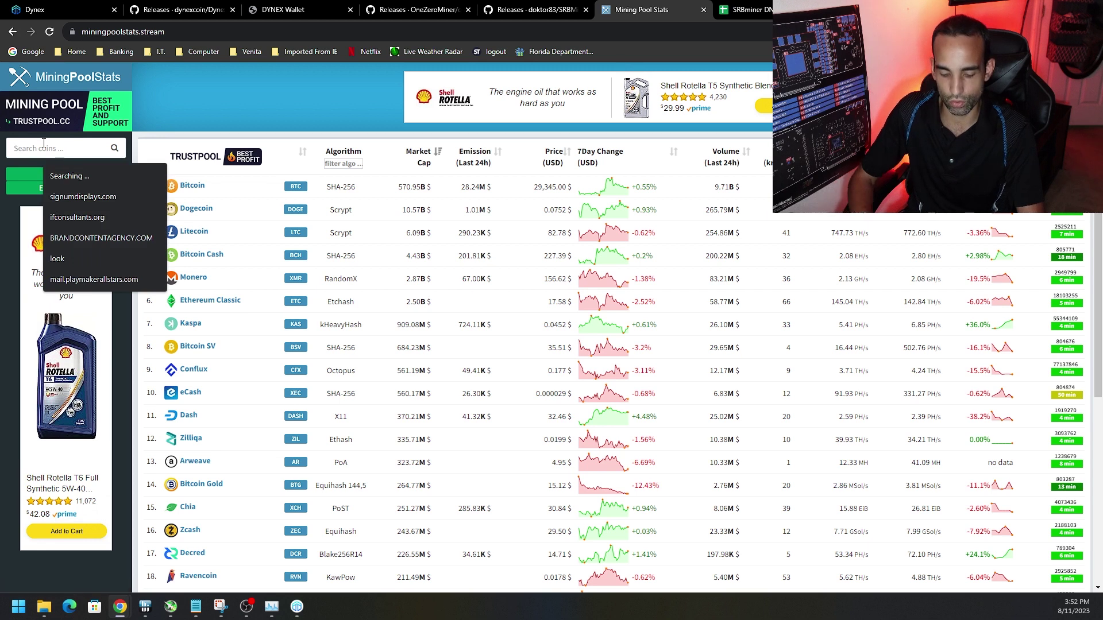
text(dyn)
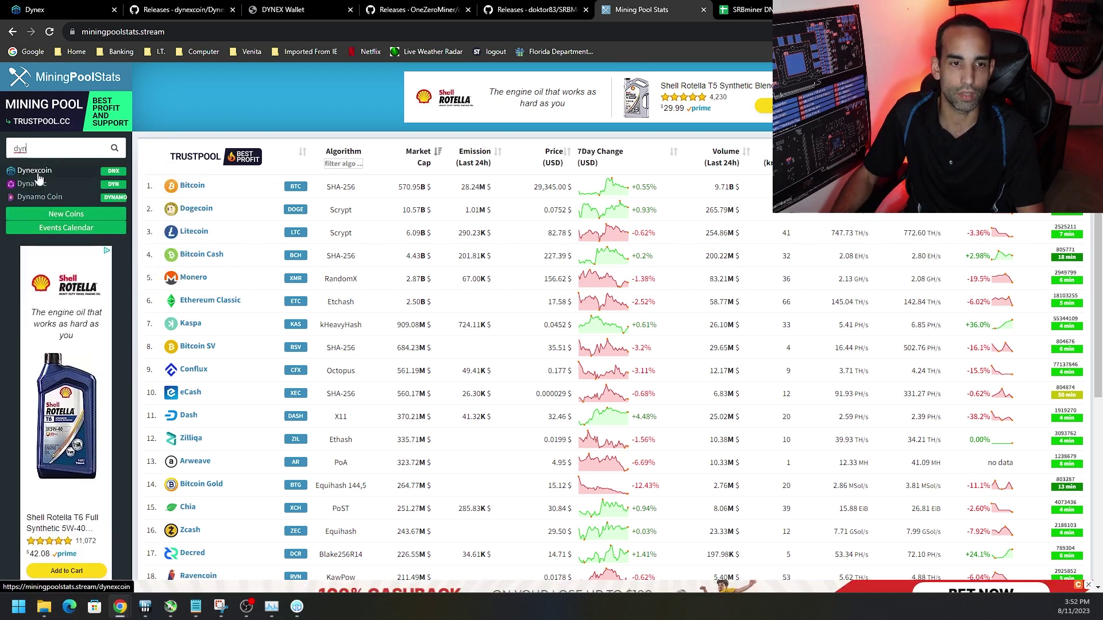
click(34, 170)
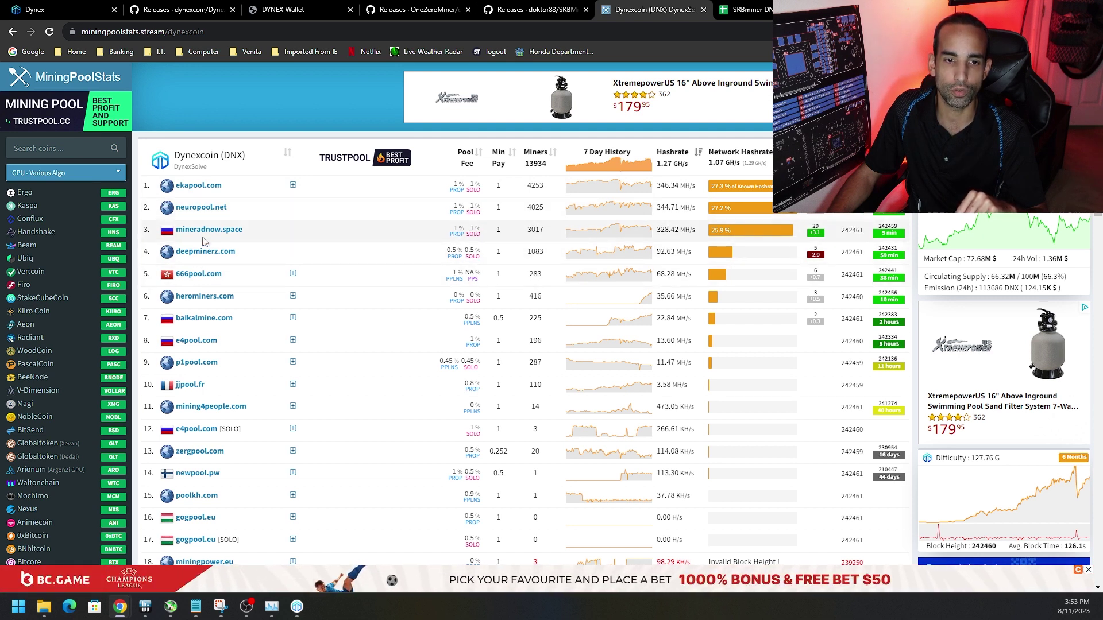
Step: Open the herominers.com pool site in a new tab and switch to it
right_click(202, 297)
click(255, 309)
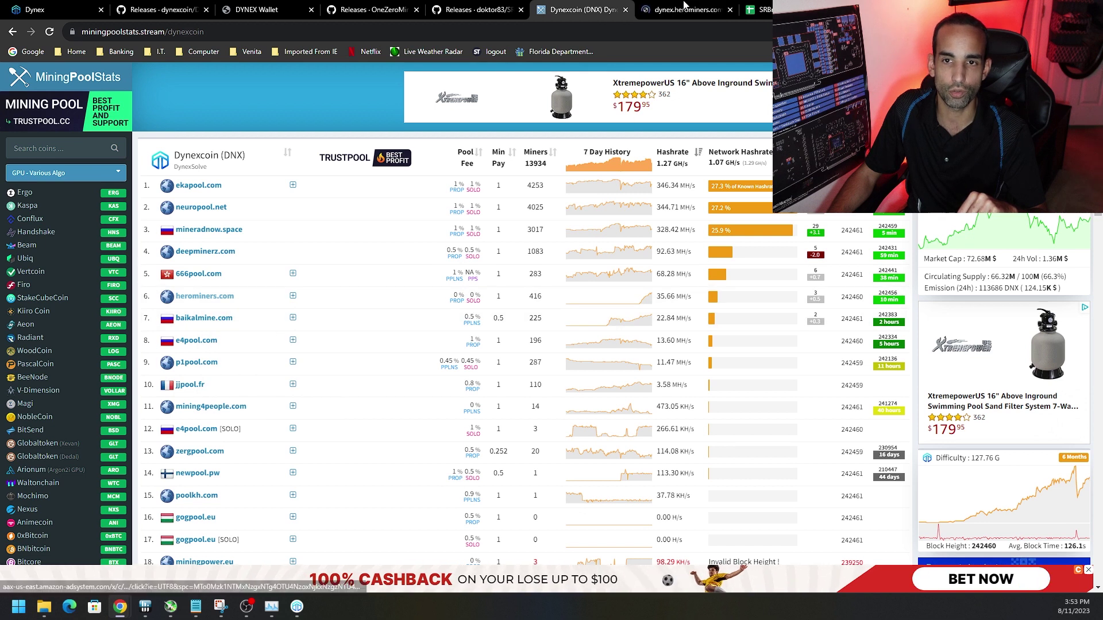
key(ctrl+Tab)
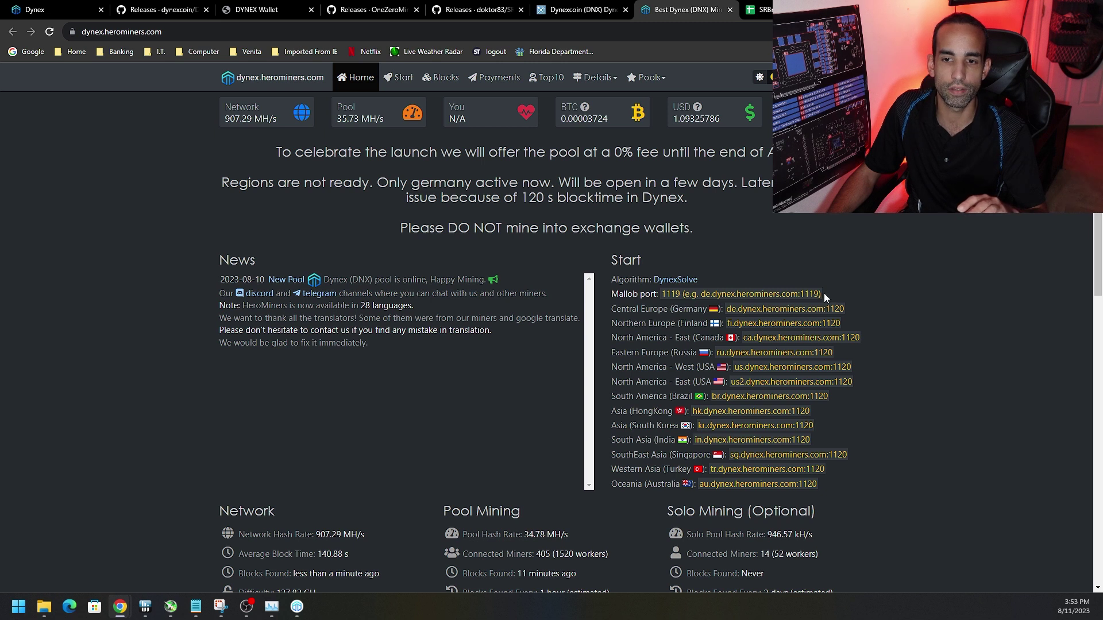
Step: Copy the North America East address us2.dynex.herominers.com:1120, then bring back the start-mining-dynex Notepad file
drag(818, 292, 665, 294)
click(889, 347)
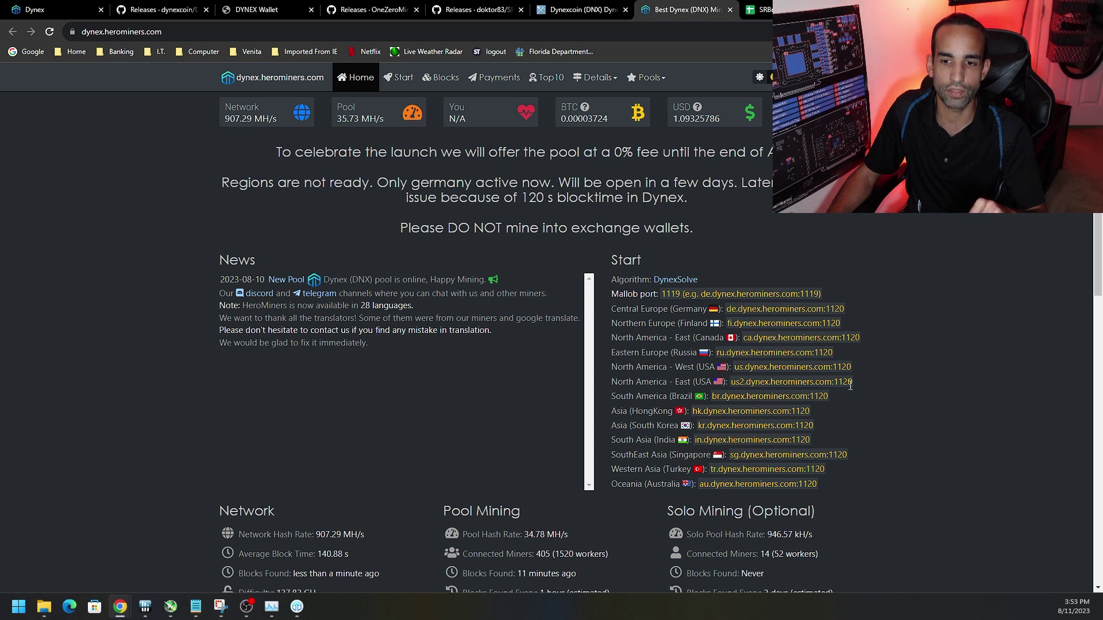
drag(852, 383, 732, 379)
key(ctrl+c)
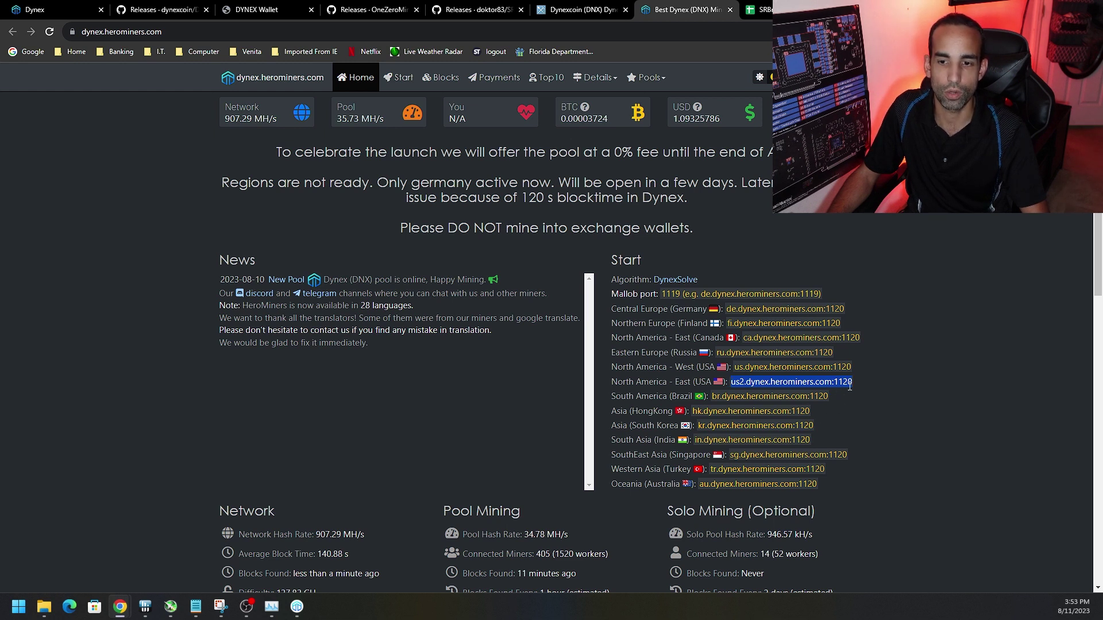
mouse_move(196, 608)
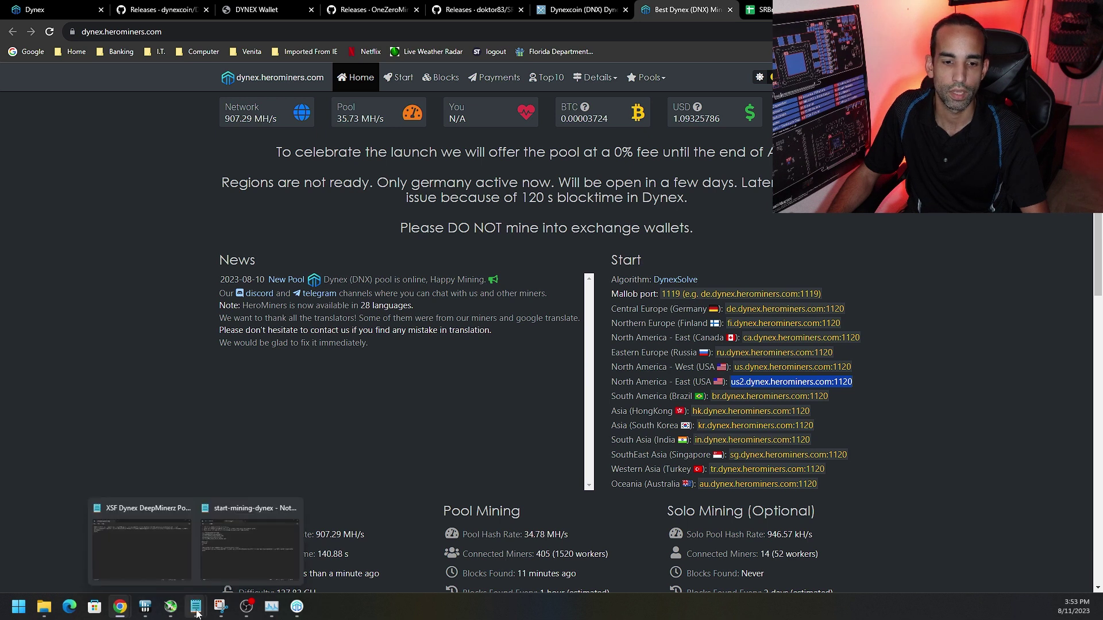
click(241, 567)
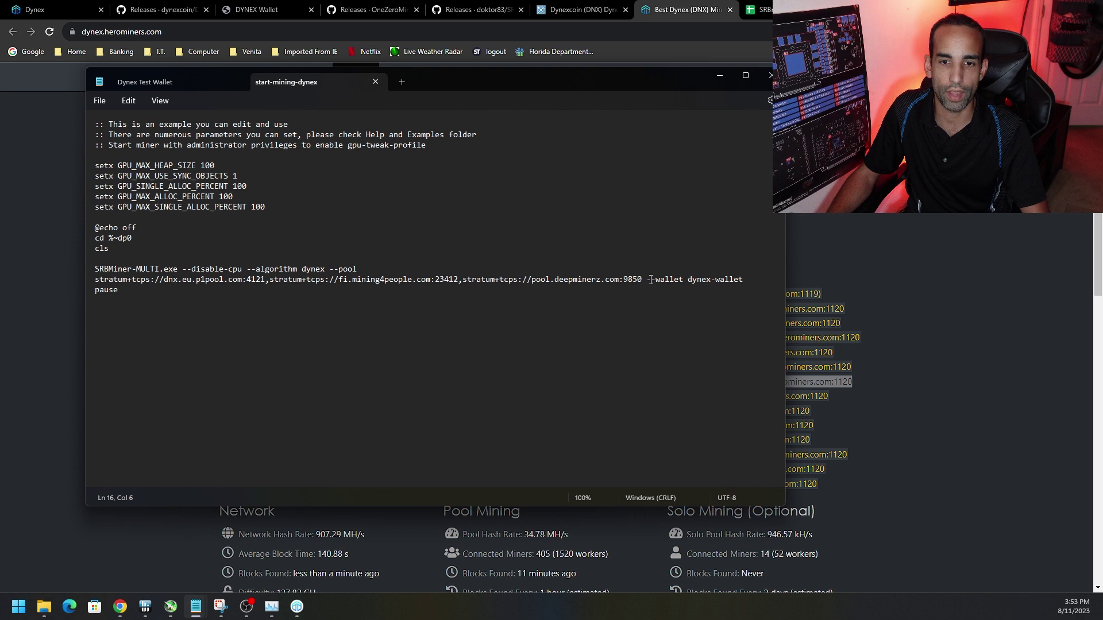
Step: Replace pool.deepminerz.com:9850 with us2.dynex.herominers.com:1120, then select the mining4people pool address
drag(643, 279, 536, 275)
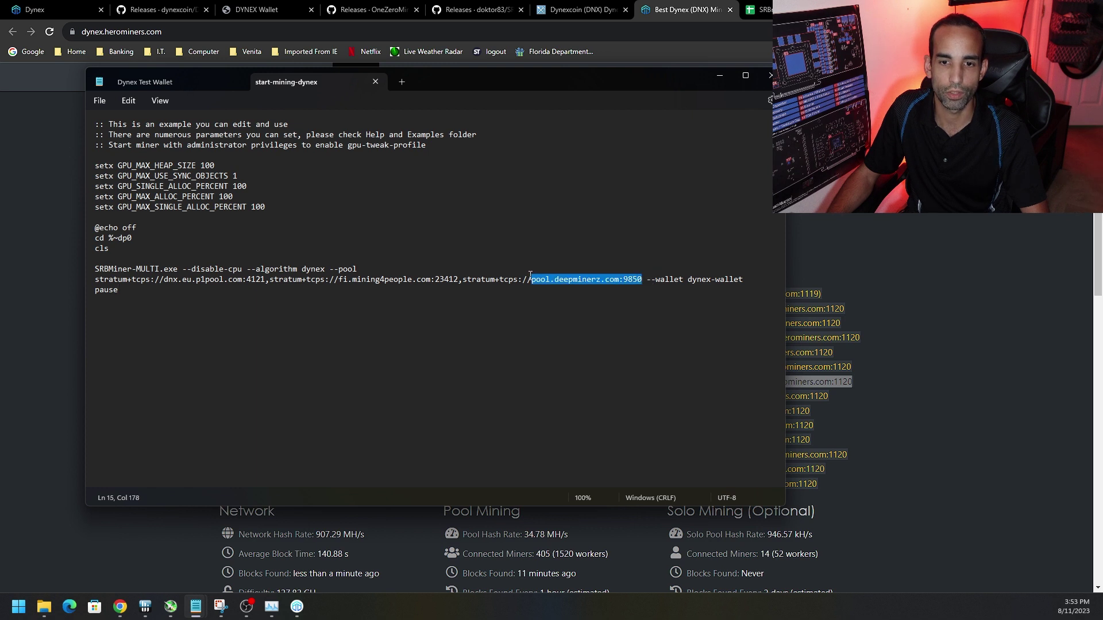
key(ctrl+v)
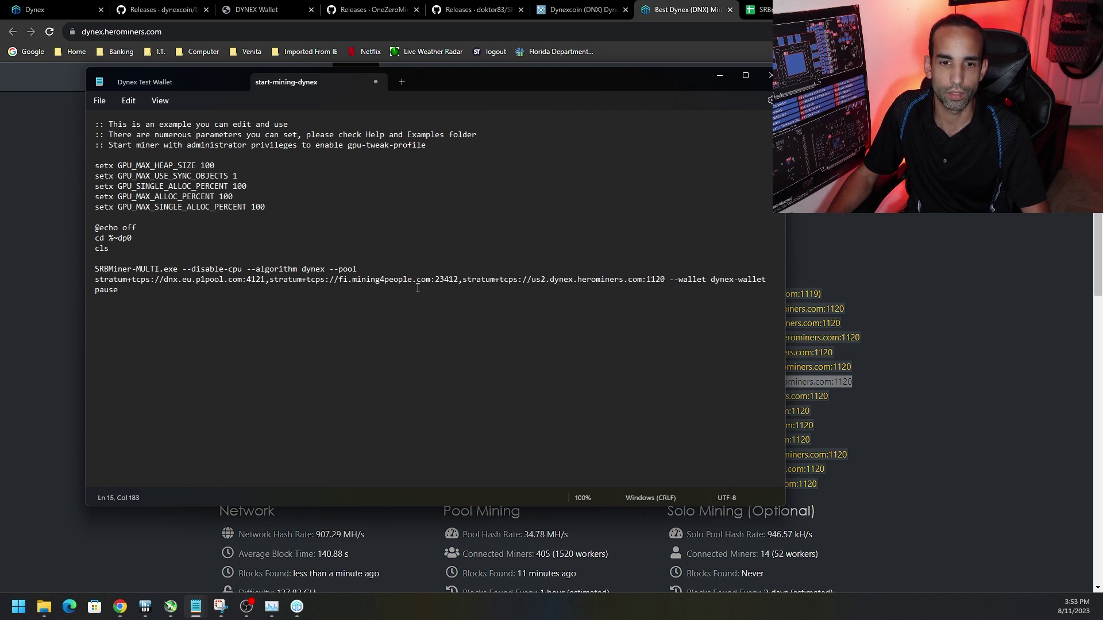
drag(455, 280, 341, 282)
drag(457, 280, 340, 273)
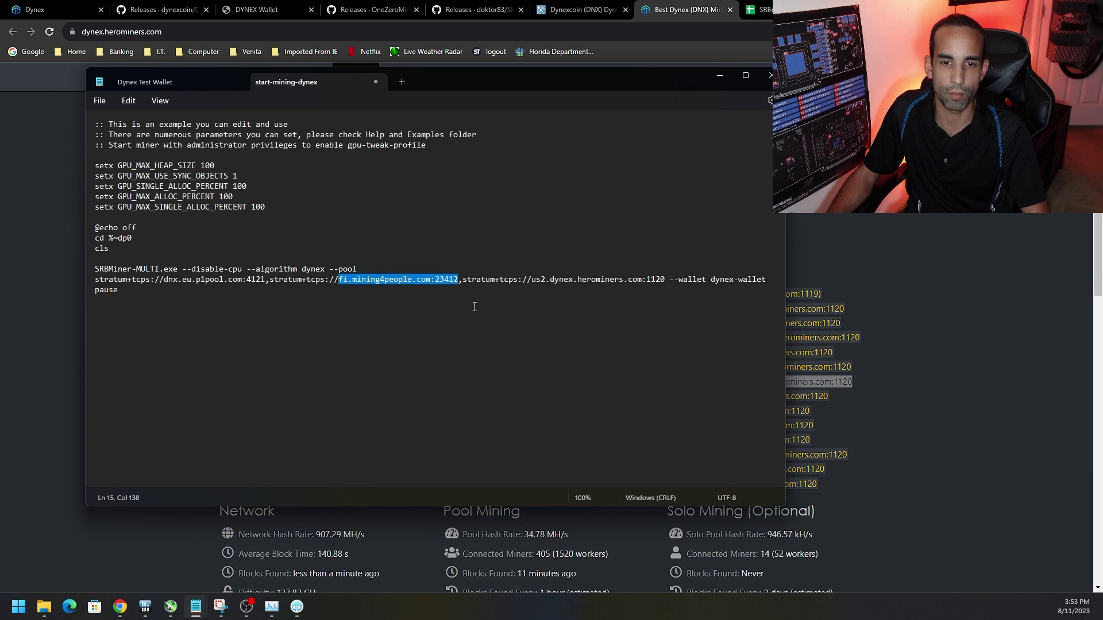
click(587, 8)
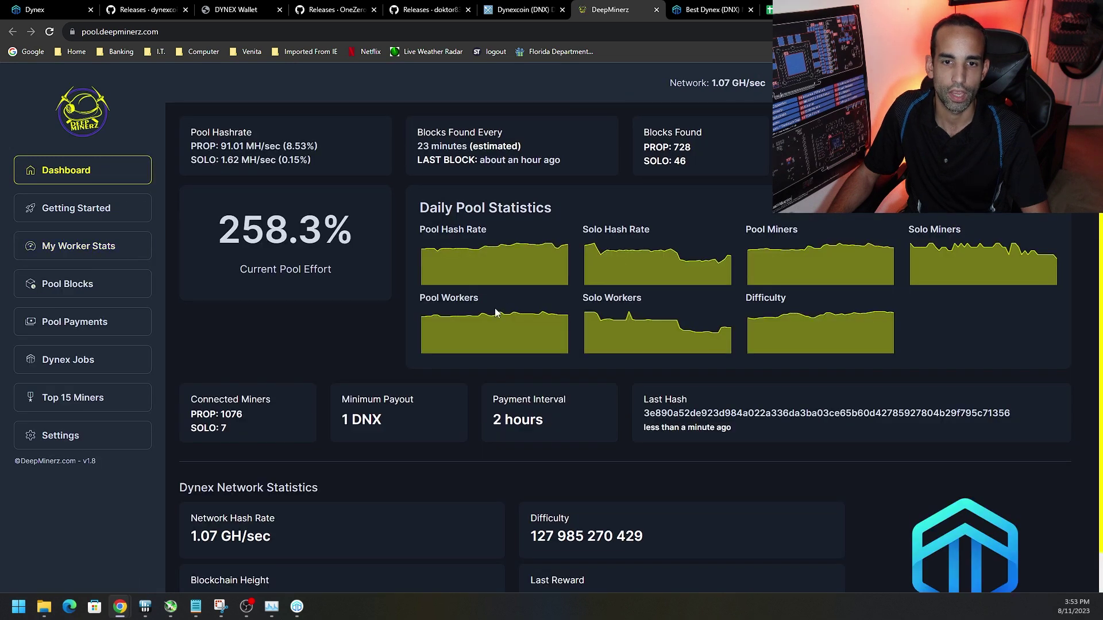
Step: Copy the USA/East server pool.us.deepminerz.com from DeepMinerz's Getting Started page
click(93, 215)
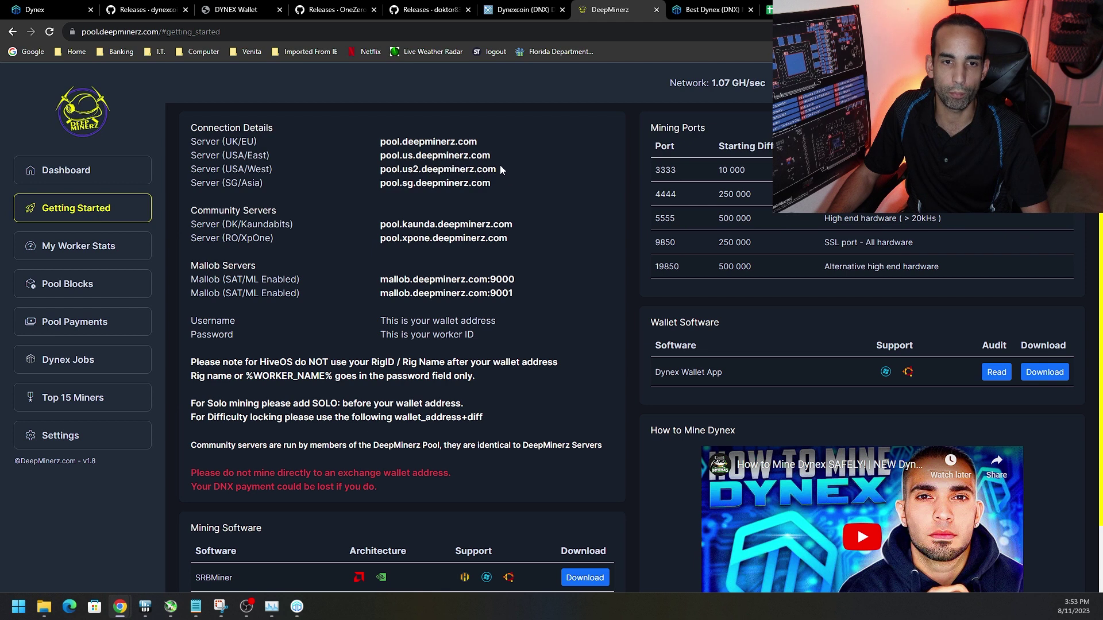
drag(493, 157, 373, 155)
key(ctrl+c)
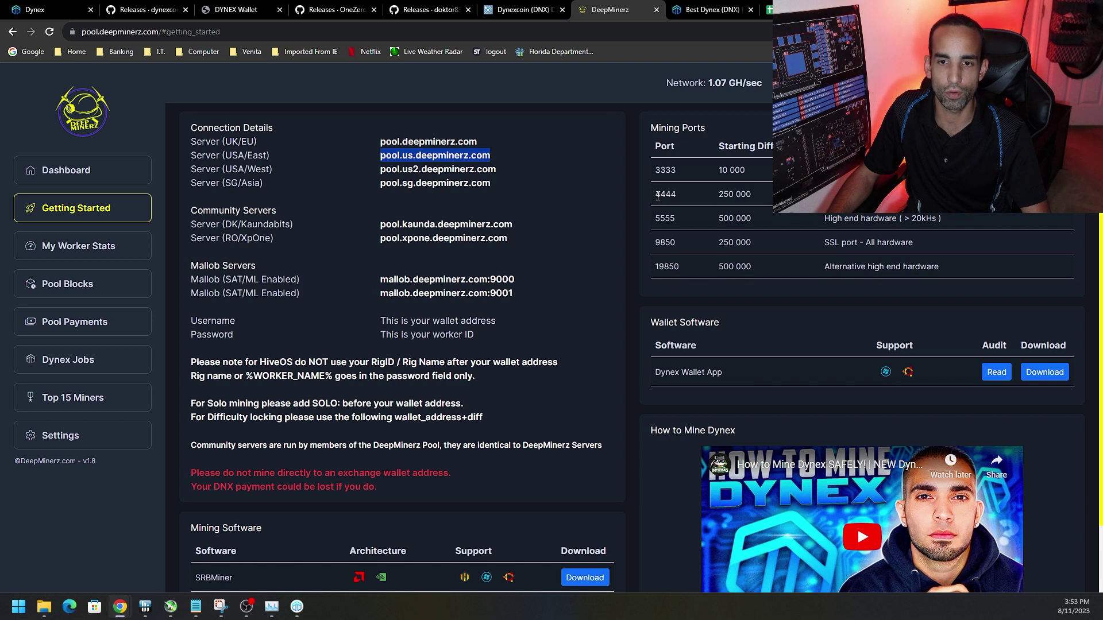
mouse_move(210, 609)
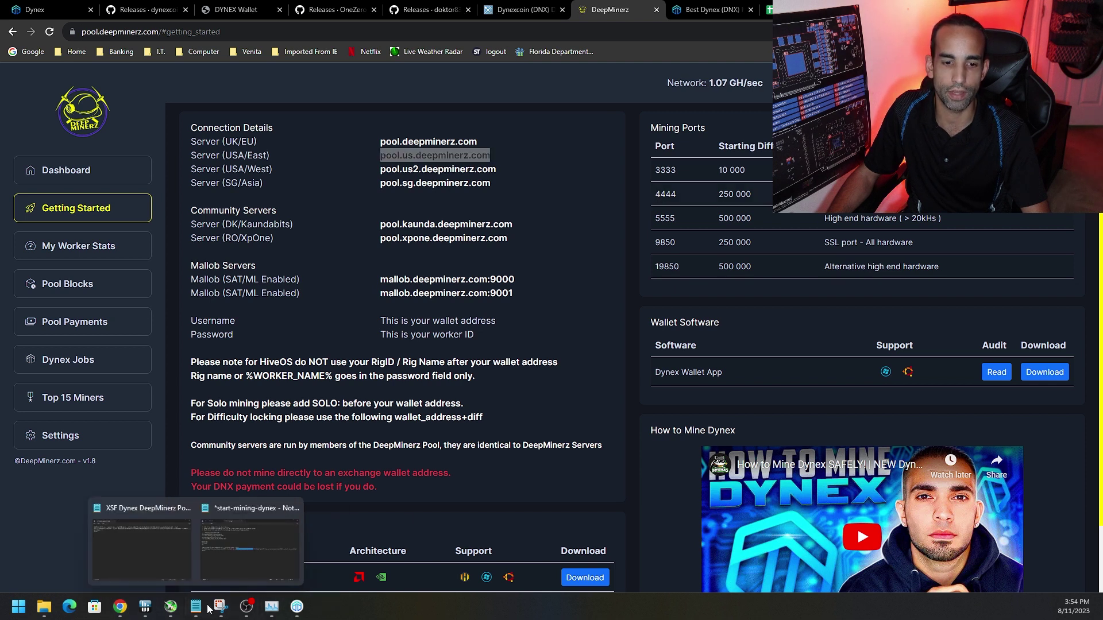
click(250, 540)
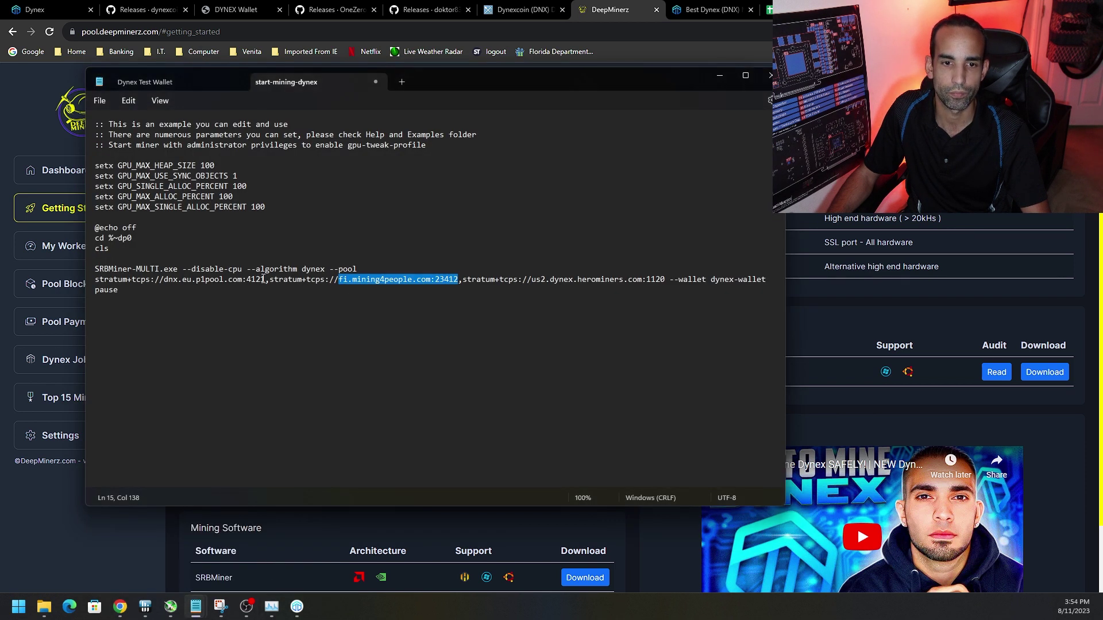
Step: Change the first pool from dnx.eu.p1pool.com:4121 to pool.us.deepminerz.com:4444
drag(243, 279, 164, 280)
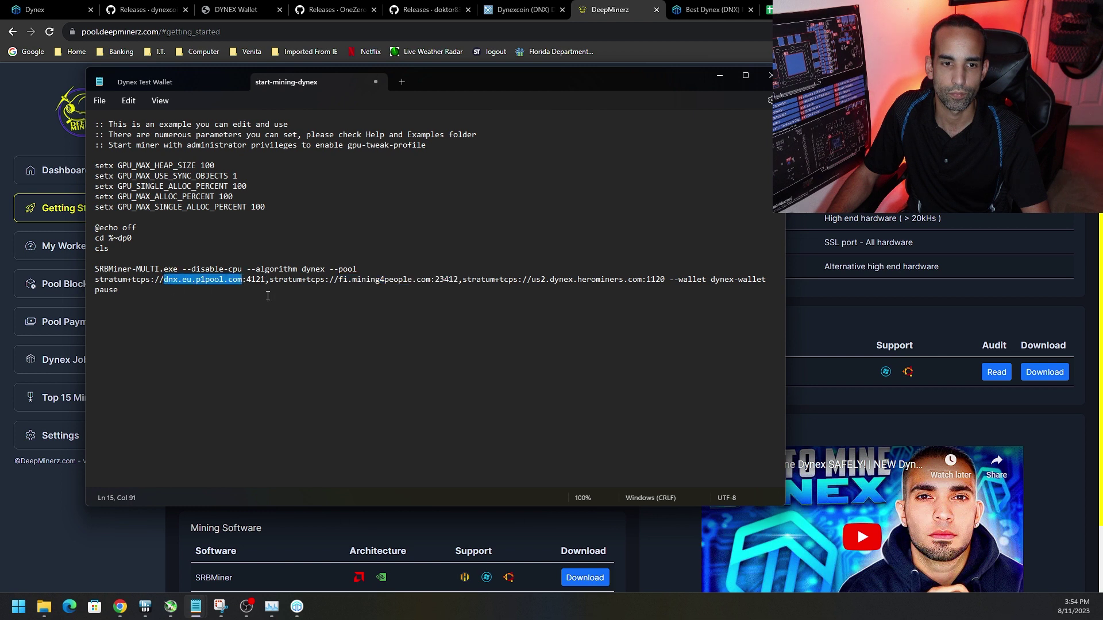
key(ctrl+v)
drag(257, 280, 238, 280)
text(444)
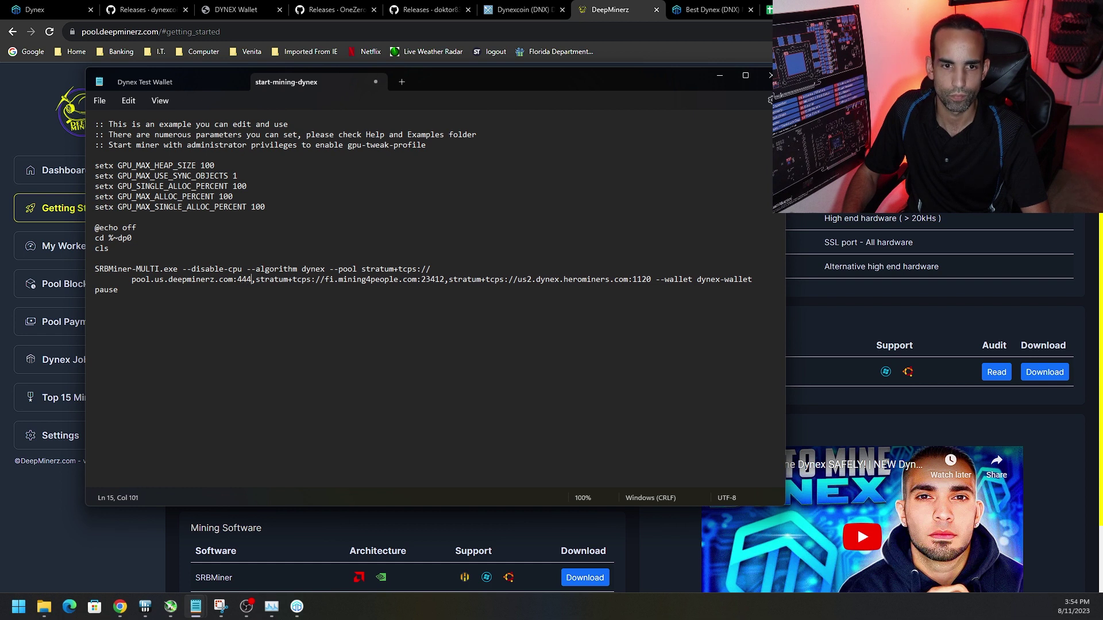
text(4)
Step: Delete the mining4people pool entry and select the dynex-wallet placeholder
click(263, 281)
drag(263, 281, 448, 277)
key(BackSpace)
key(BackSpace)
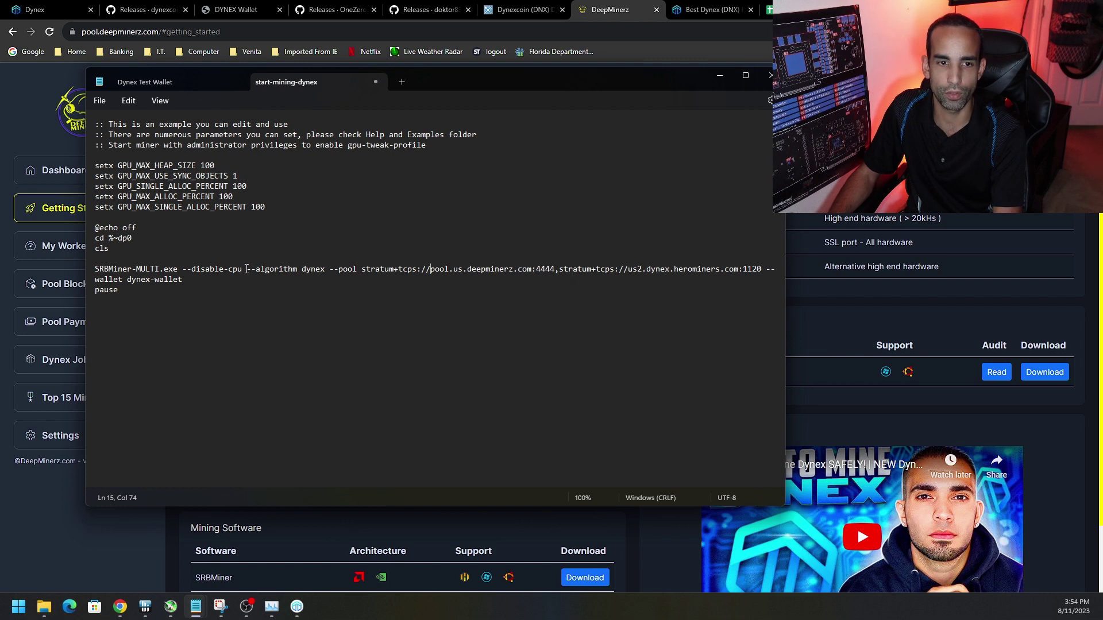
drag(185, 278, 127, 279)
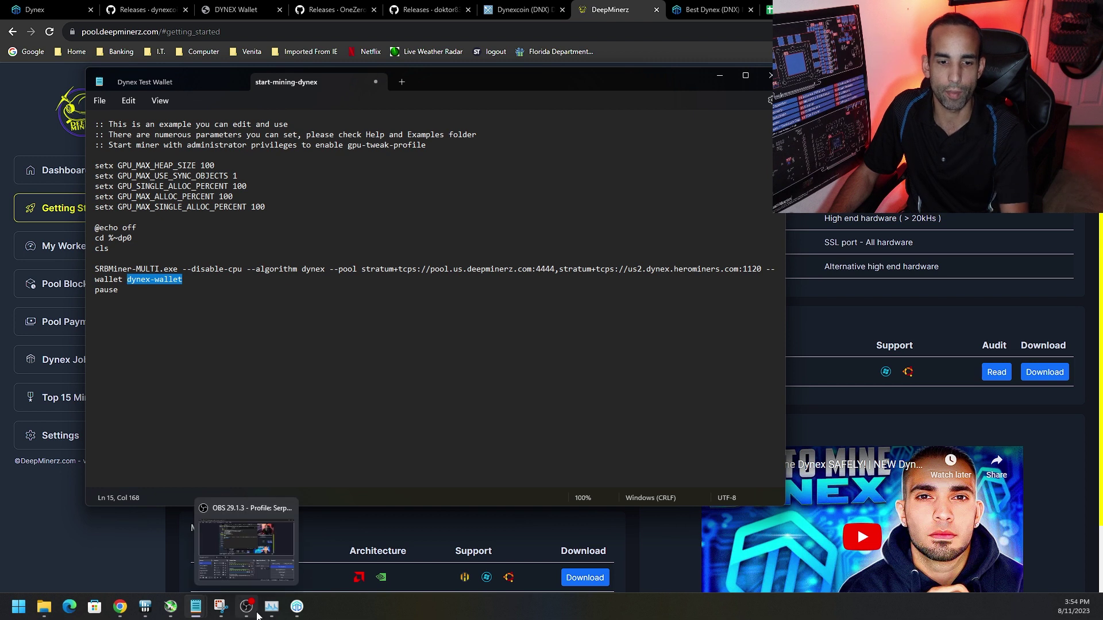
Step: Paste the copied DNX wallet address over the dynex-wallet placeholder in start-mining-dynex
click(296, 608)
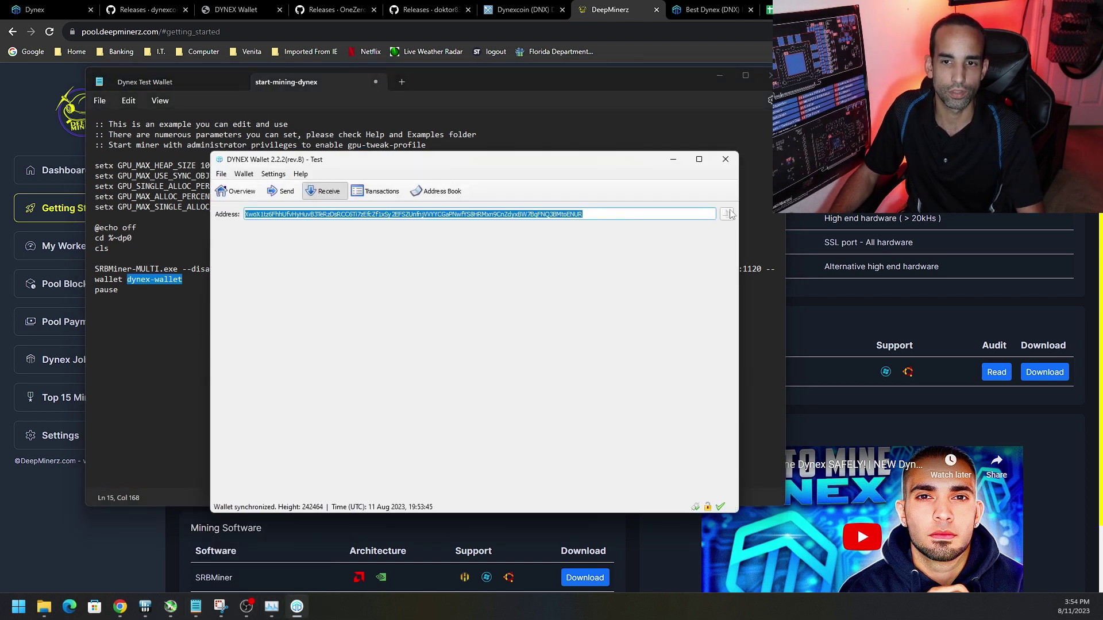
click(674, 159)
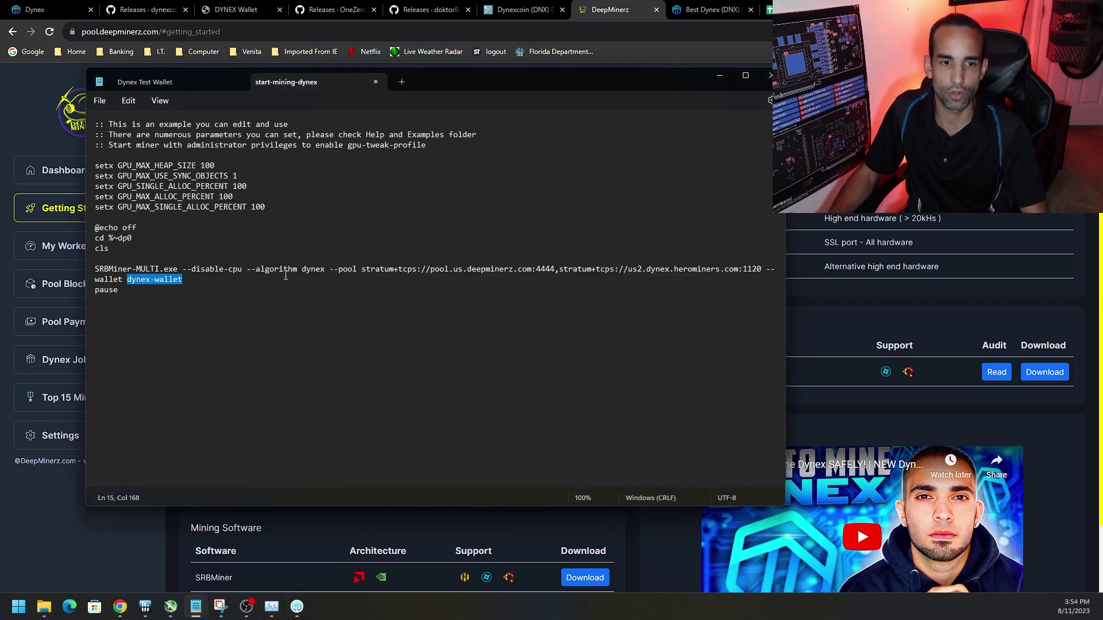
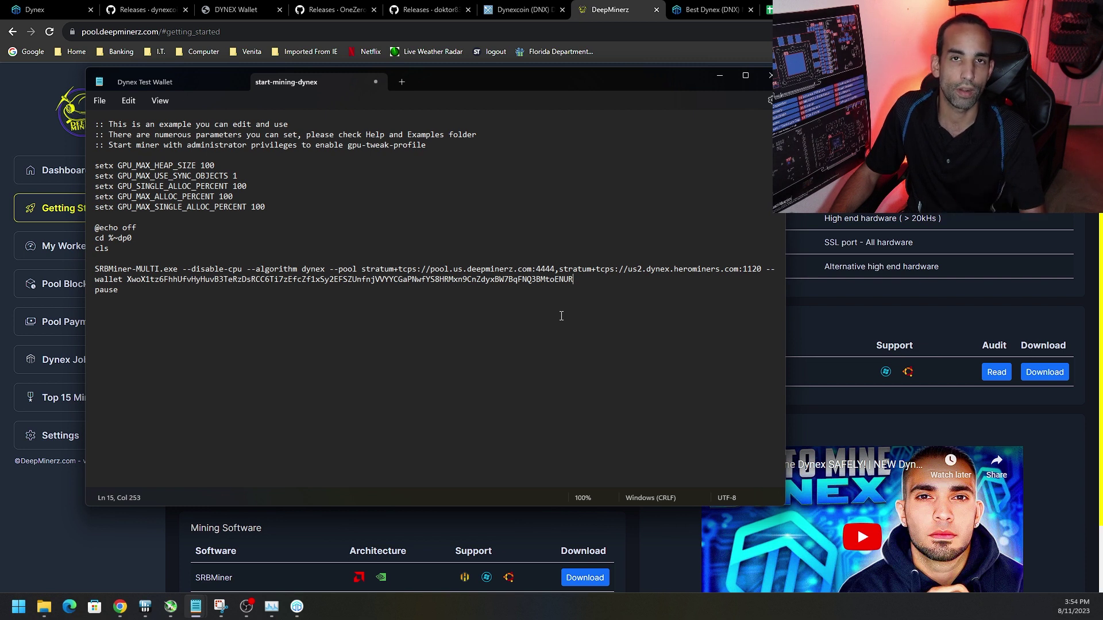
click(430, 9)
scroll(772, 423, up, 5)
Step: Highlight the --gpu-dynex-r parameter in the SRBMiner-MULTI v2.3.2 release notes
scroll(775, 420, up, 5)
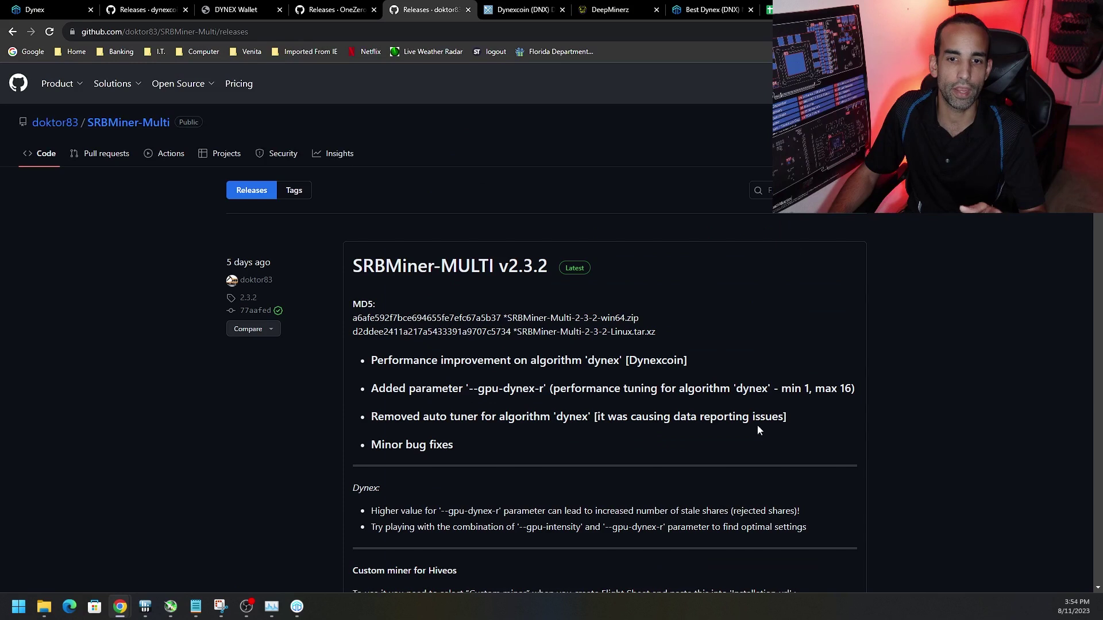
drag(468, 389, 550, 389)
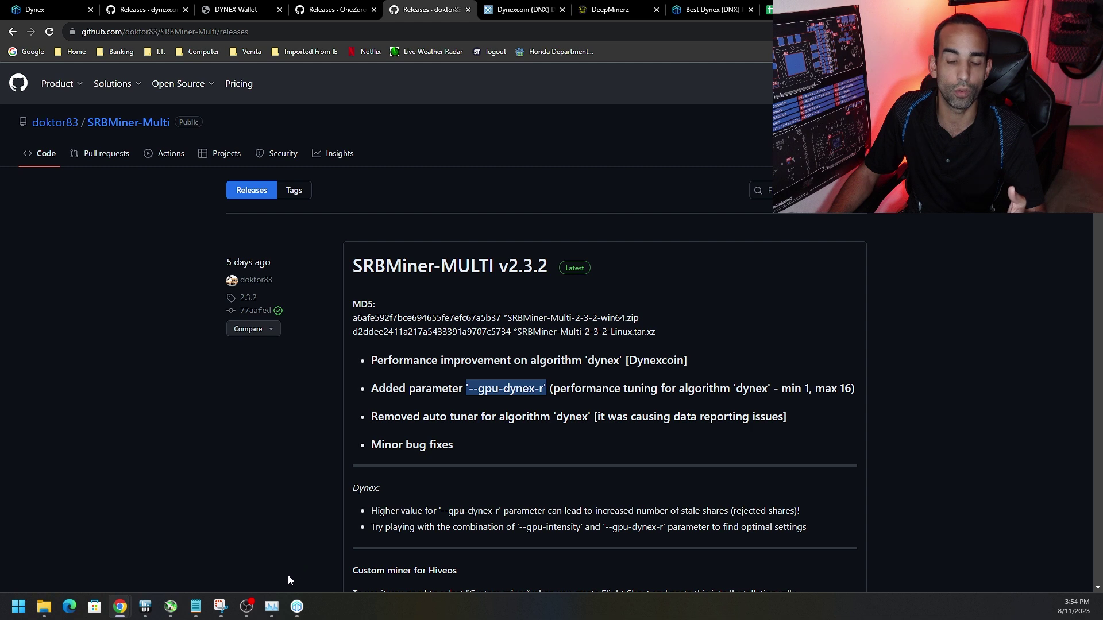
Step: Open the Downloads folder from the SRBMiner-Multi-2-3-2 Explorer window and check recent browser downloads
mouse_move(44, 607)
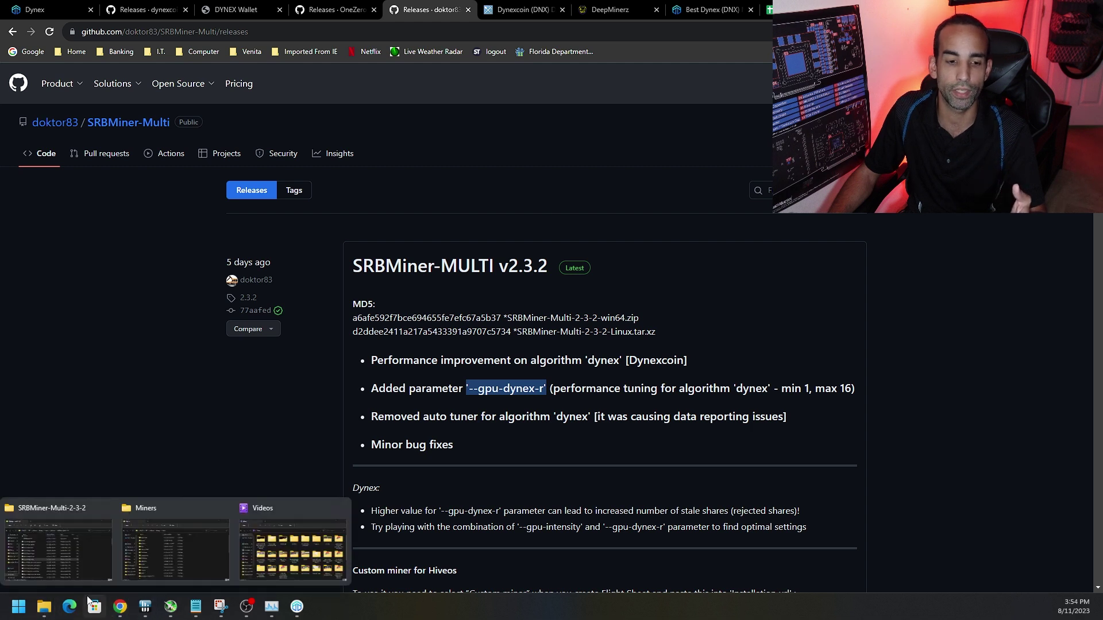
click(57, 554)
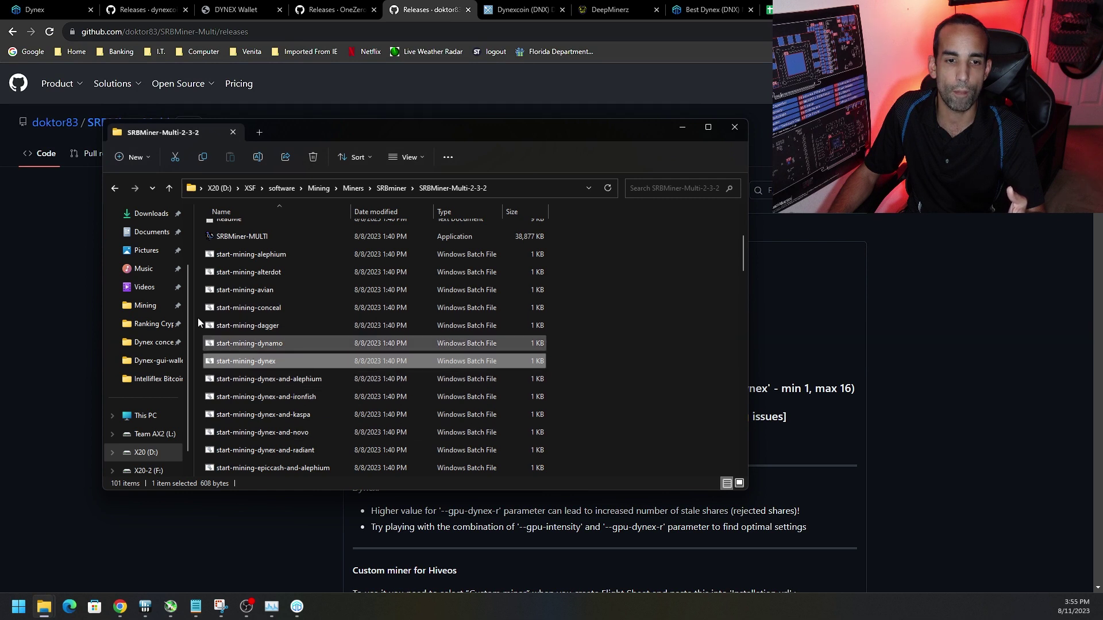
scroll(144, 282, up, 2)
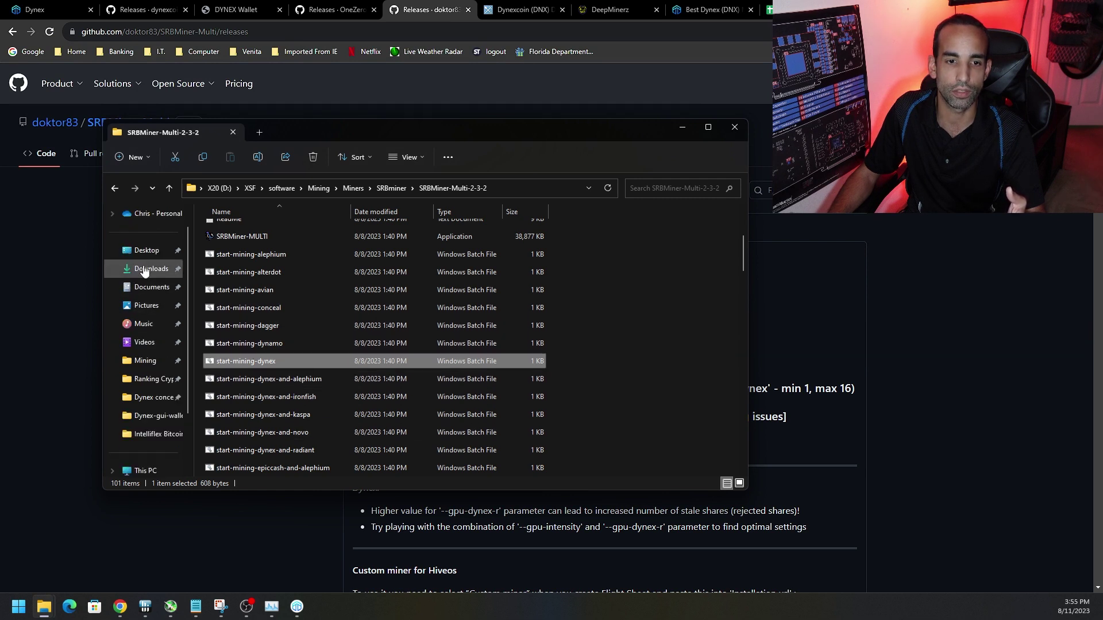
click(146, 271)
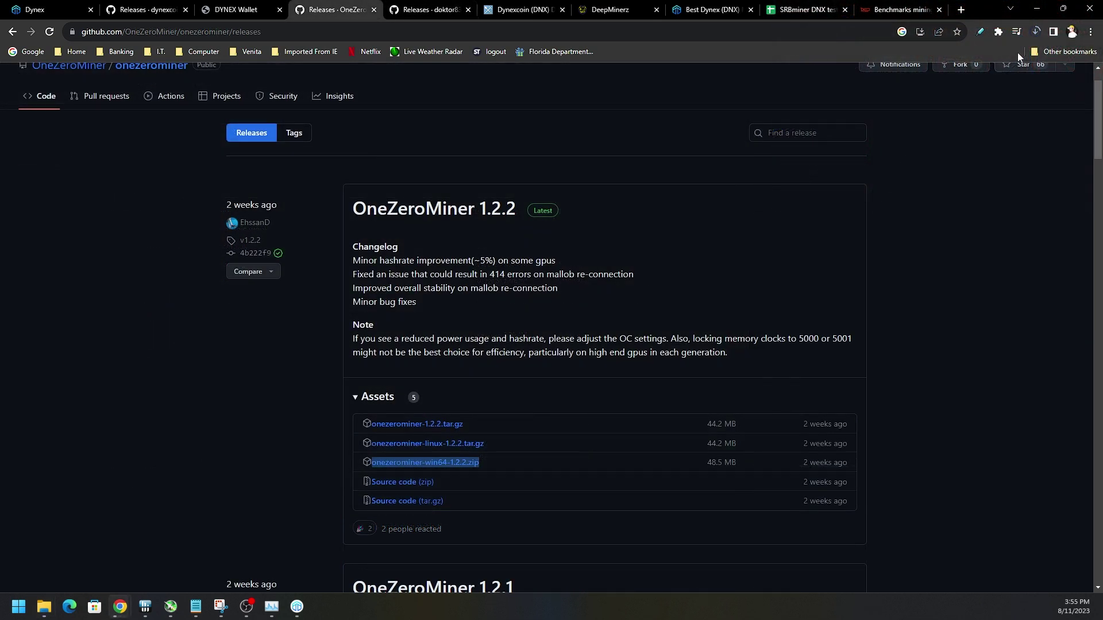
click(1037, 32)
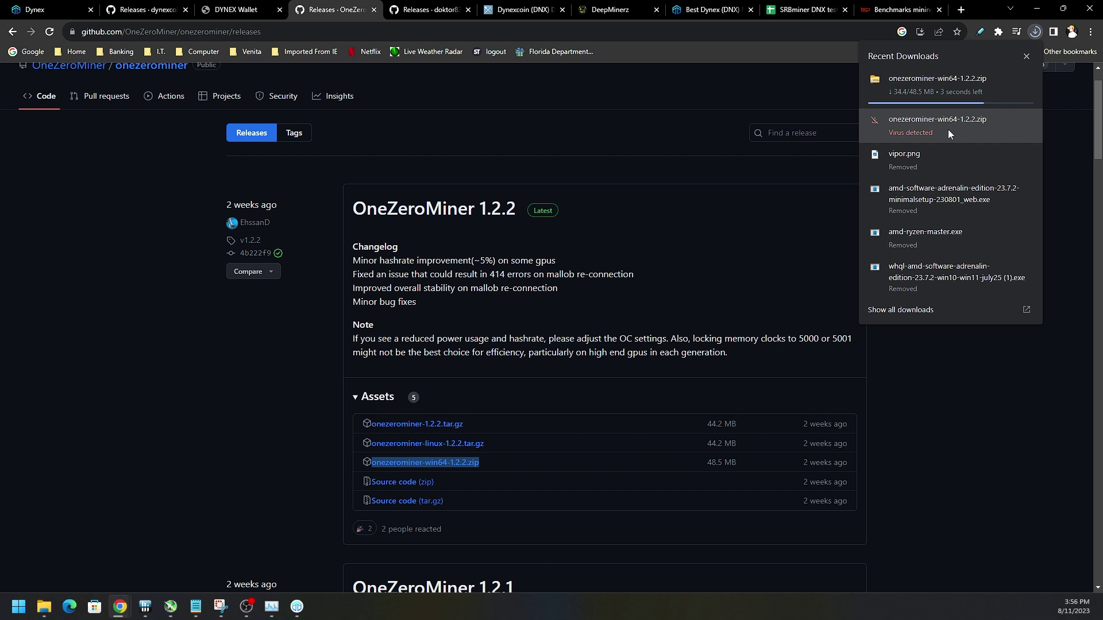
Step: Inspect the virus-flagged onezerominer-win64-1.2.2.zip entry in Chrome's recent downloads
mouse_move(1014, 94)
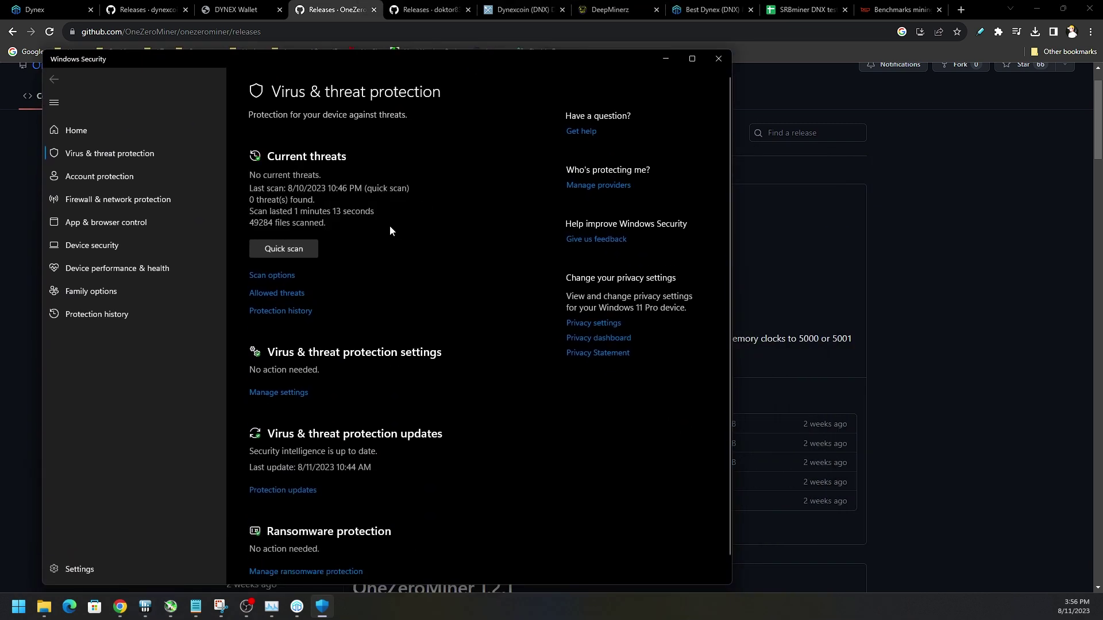
Step: Allow the blocked onezerominer-win64-1.2.2.zip threat on this device from Windows Security's protection history
click(293, 312)
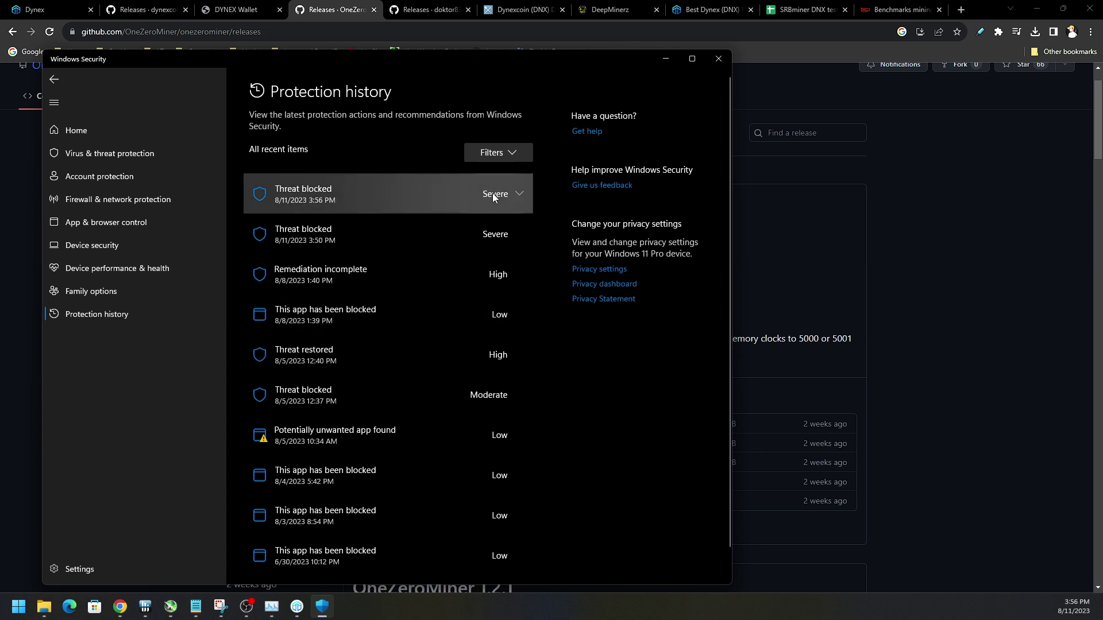
click(492, 193)
click(492, 457)
click(502, 479)
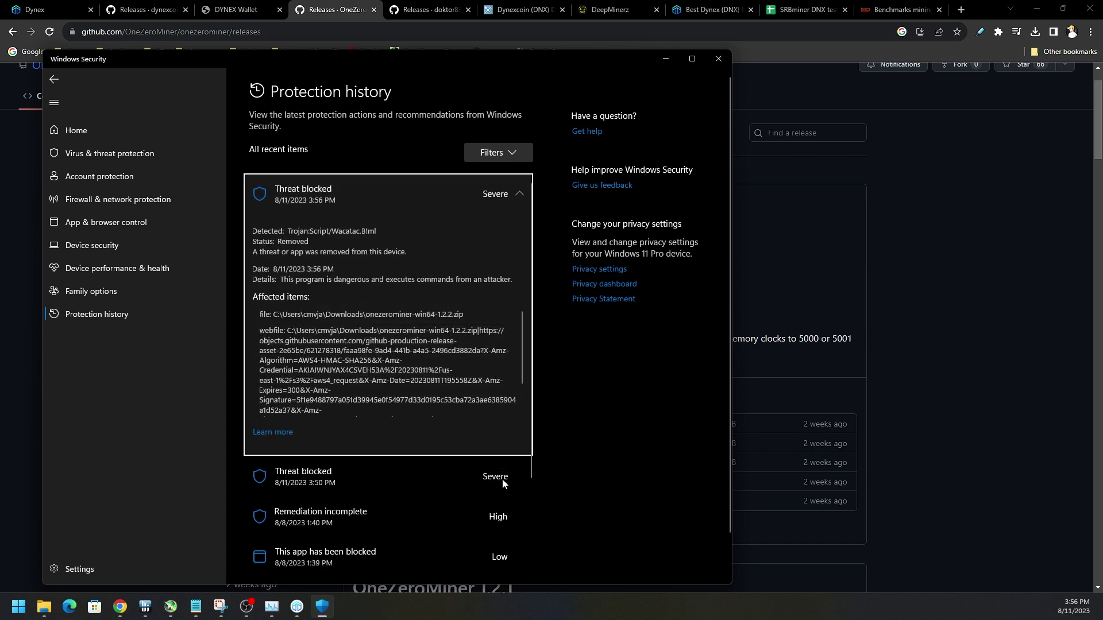
click(718, 58)
click(1036, 32)
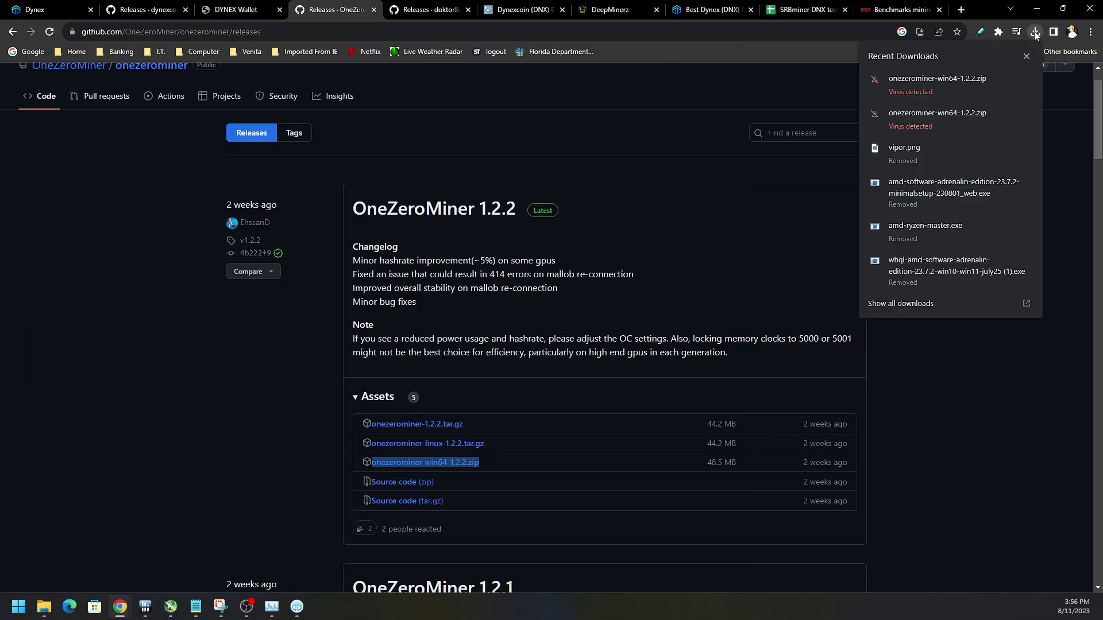
Step: Re-download onezerominer-win64-1.2.2.zip and show it in the Downloads folder
click(431, 464)
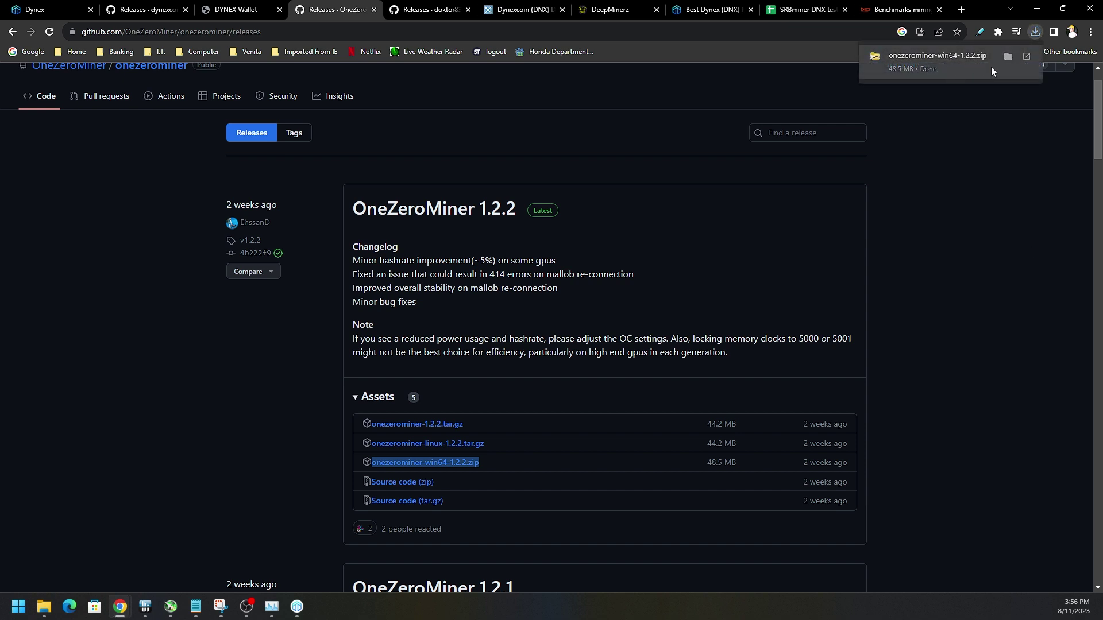
click(1007, 57)
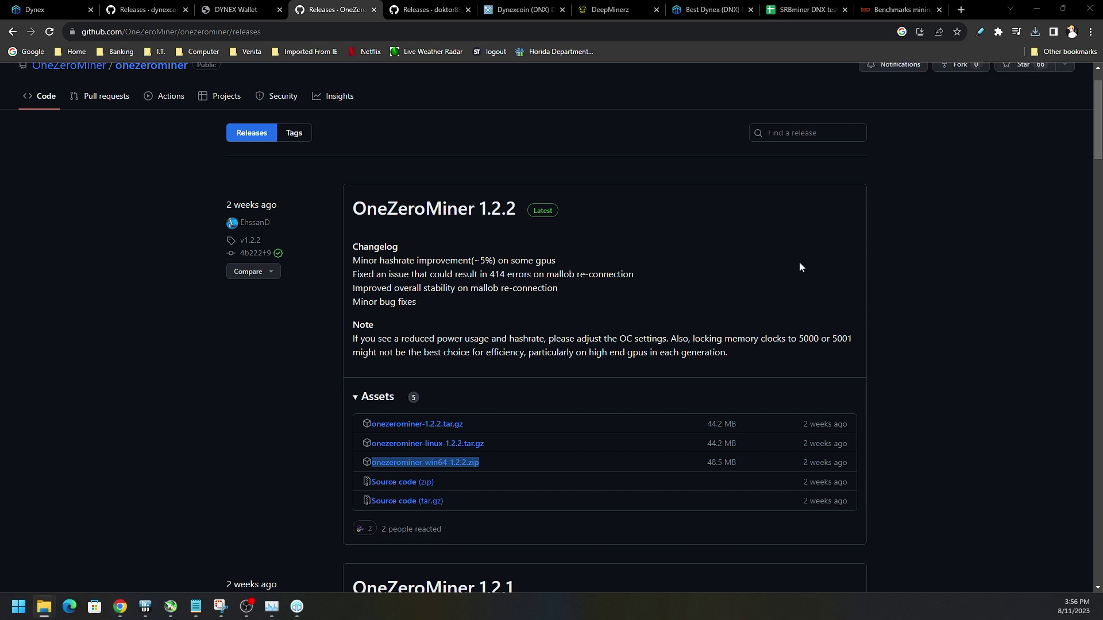
drag(892, 239, 300, 102)
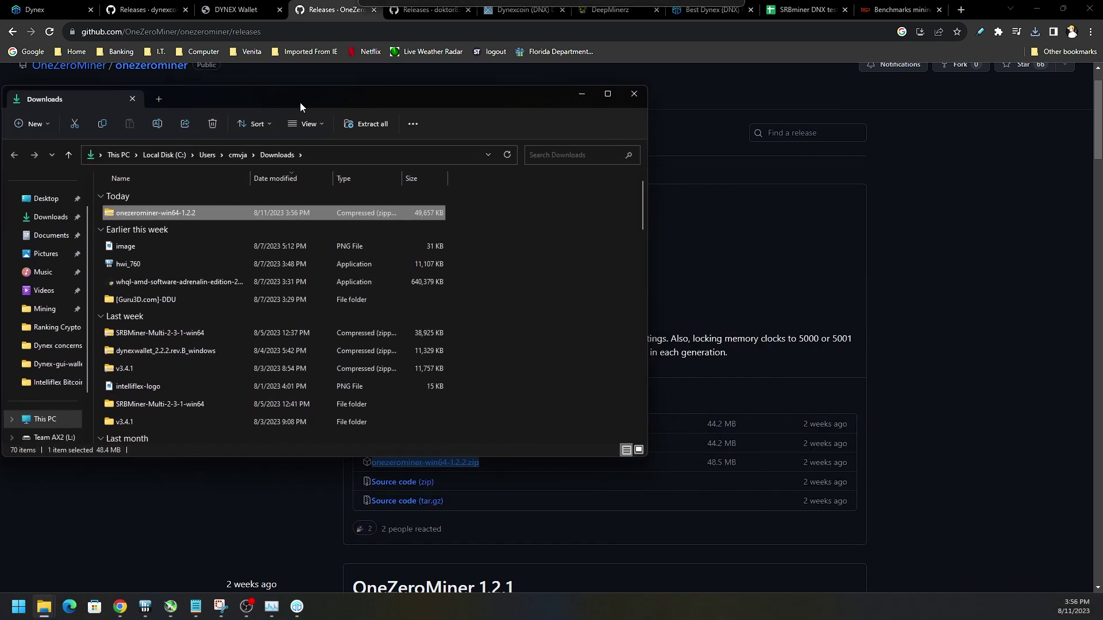
Step: Extract onezerominer-win64-1.2.2.zip into its suggested folder and select the mine batch file
double_click(159, 215)
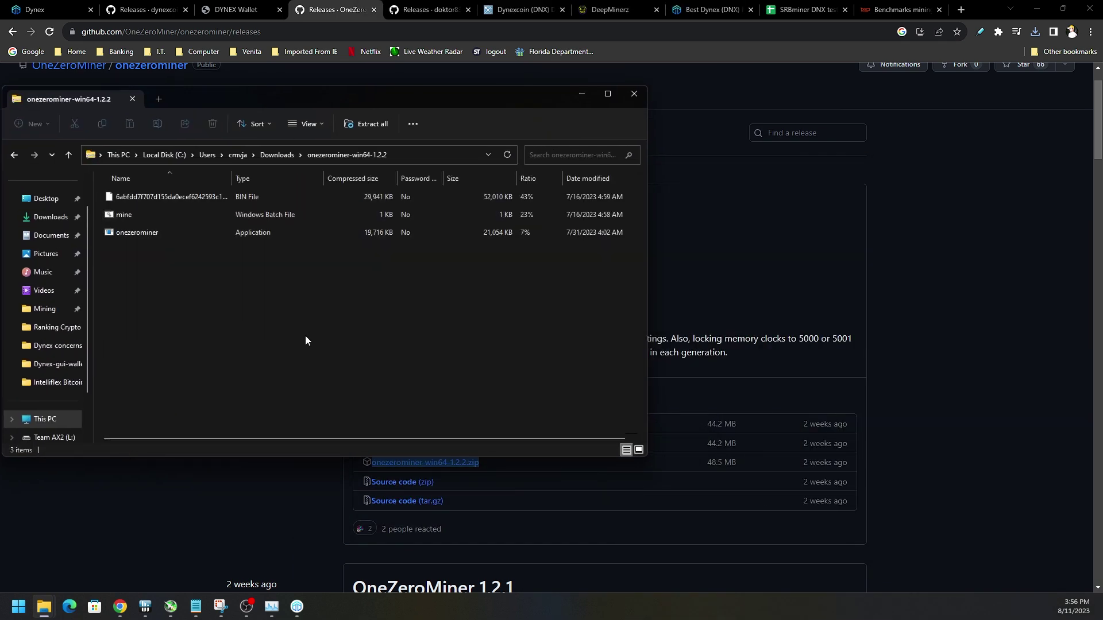
click(363, 125)
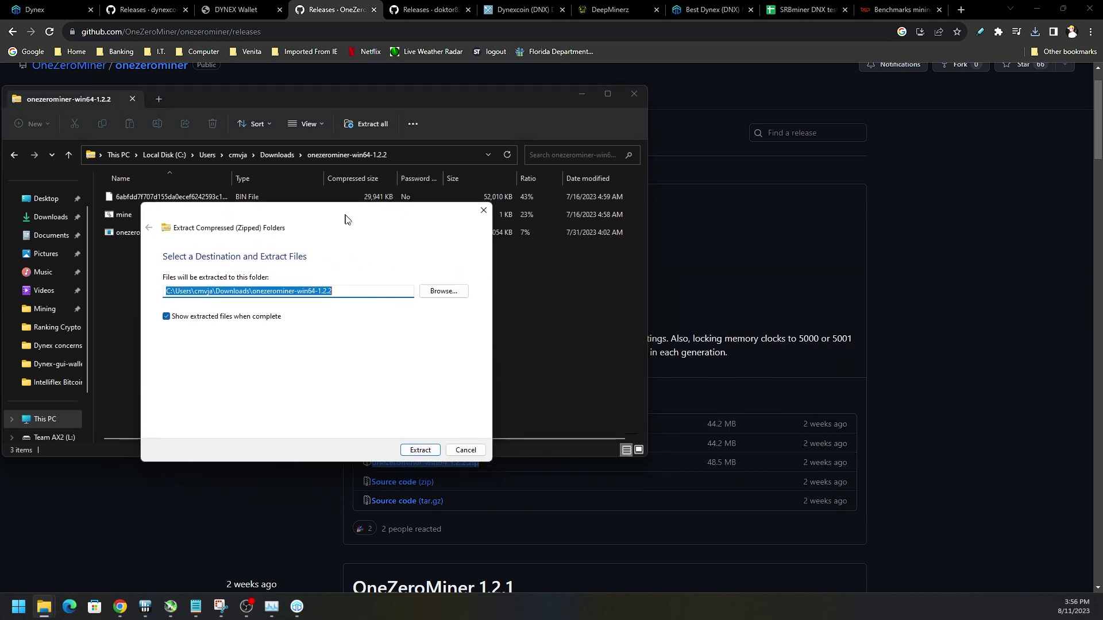
click(426, 457)
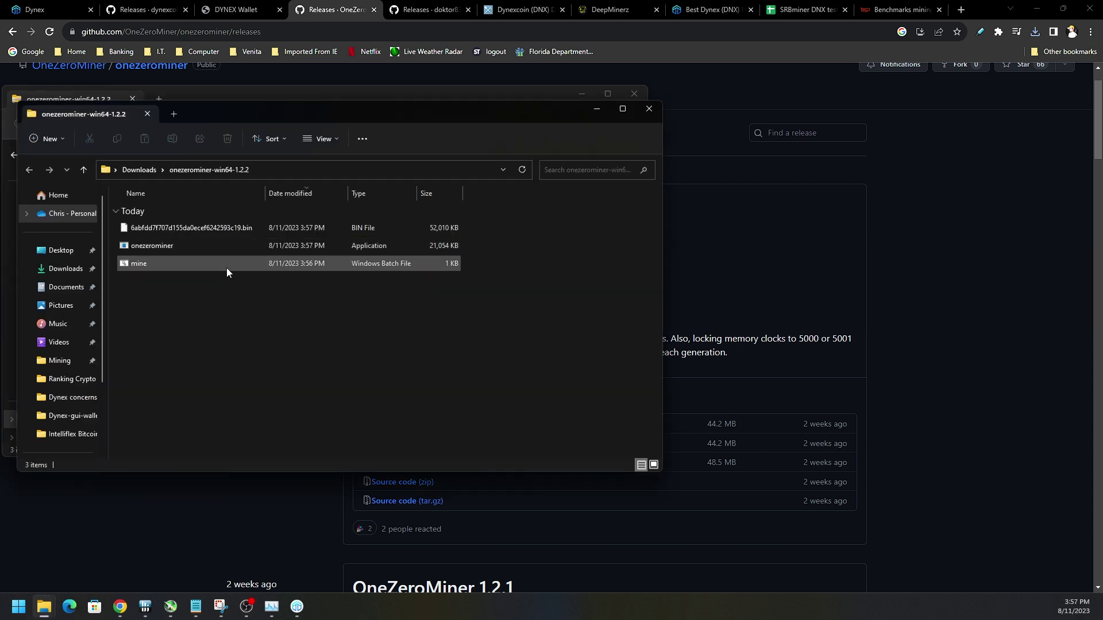
click(177, 262)
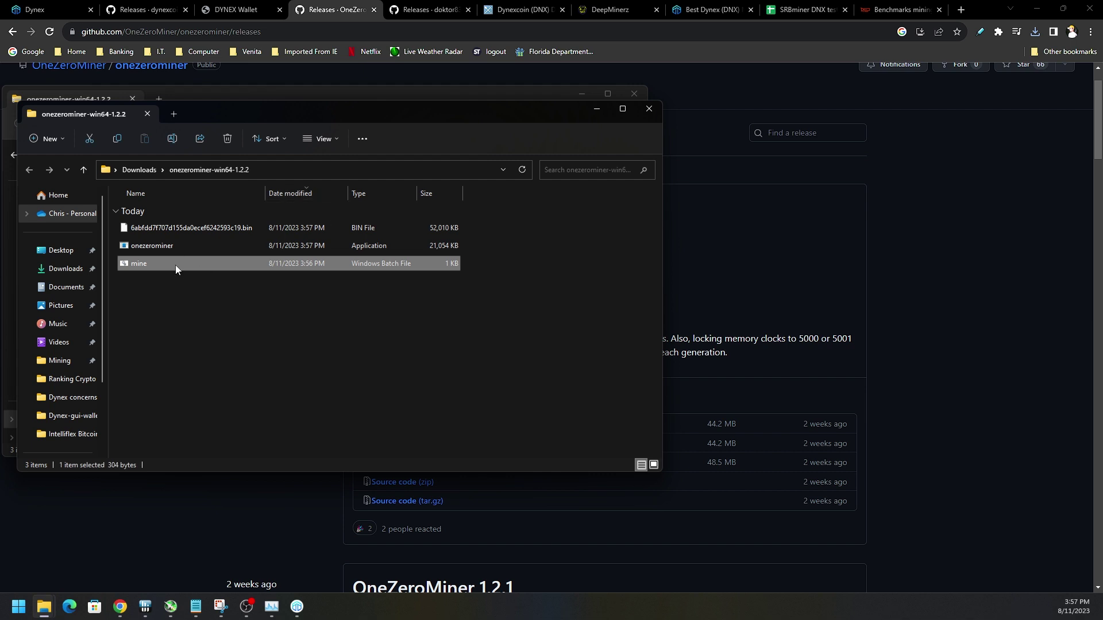
Step: Open mine.bat from its context menu and expand SmartScreen's More info to reveal Run anyway
right_click(174, 264)
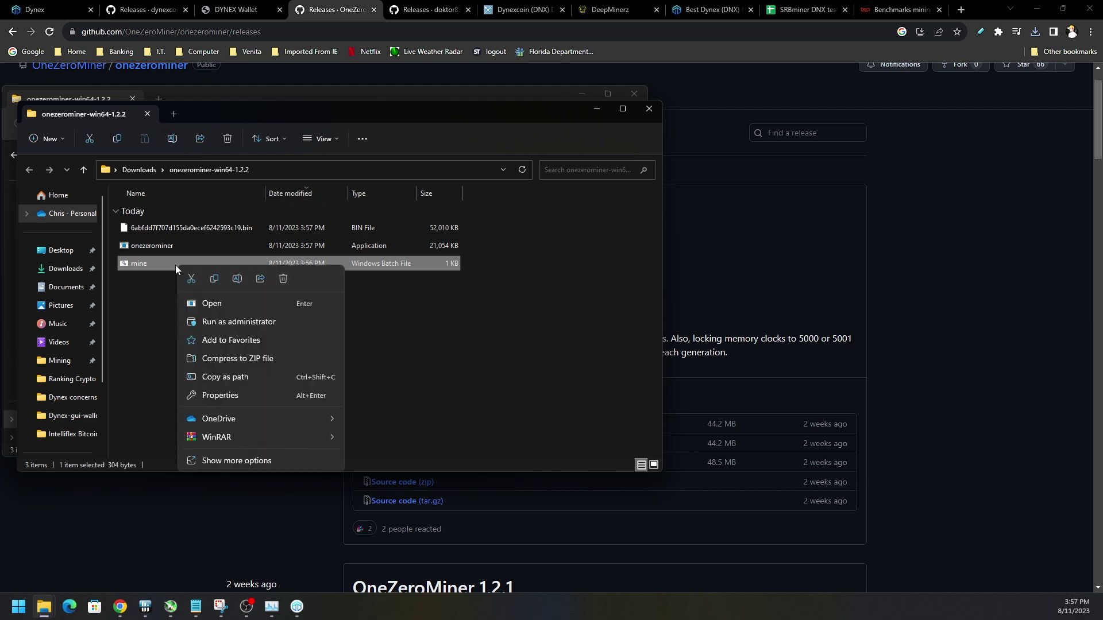
click(265, 463)
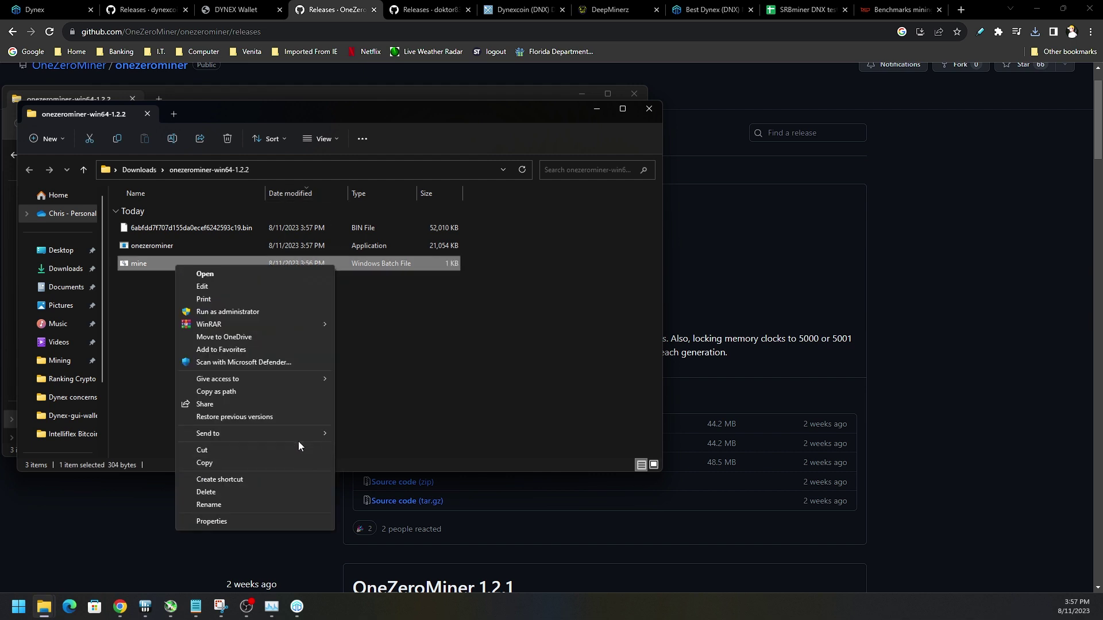
click(260, 288)
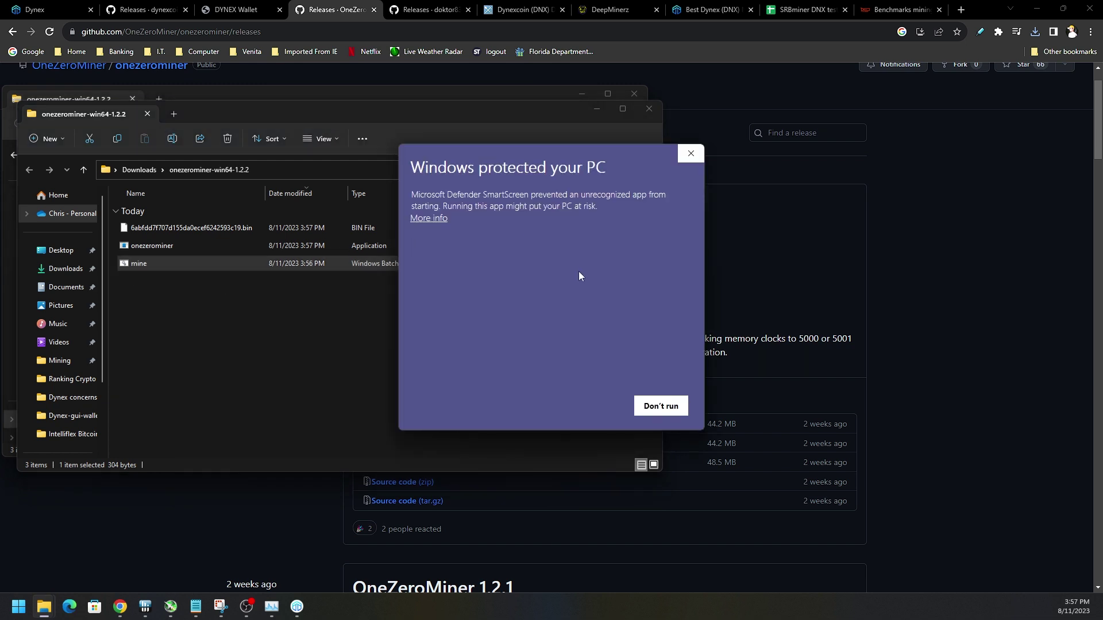
click(432, 220)
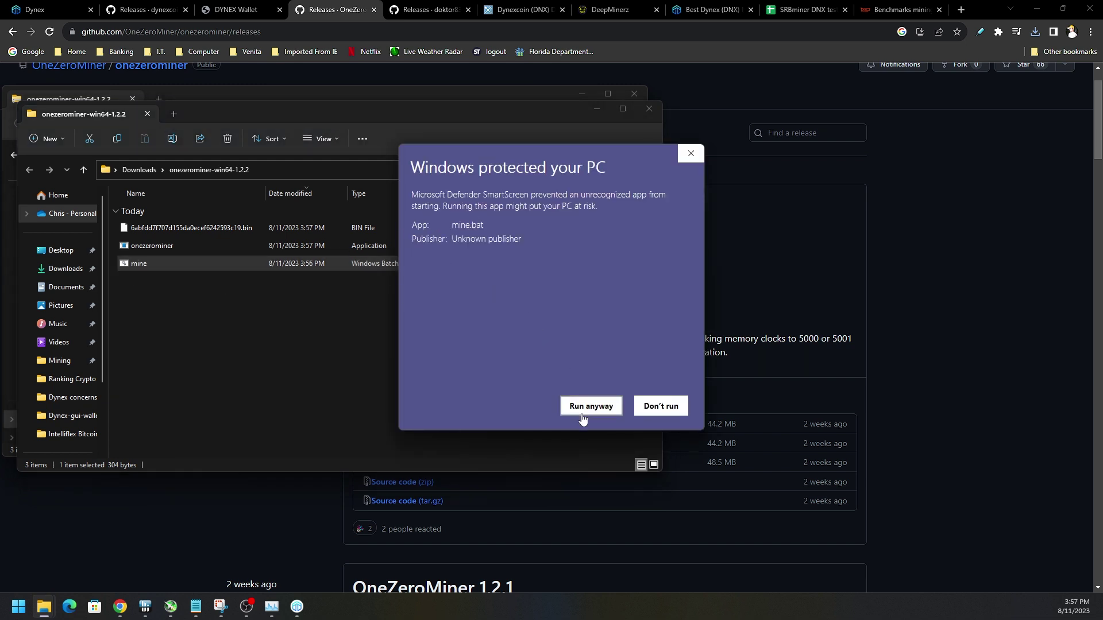
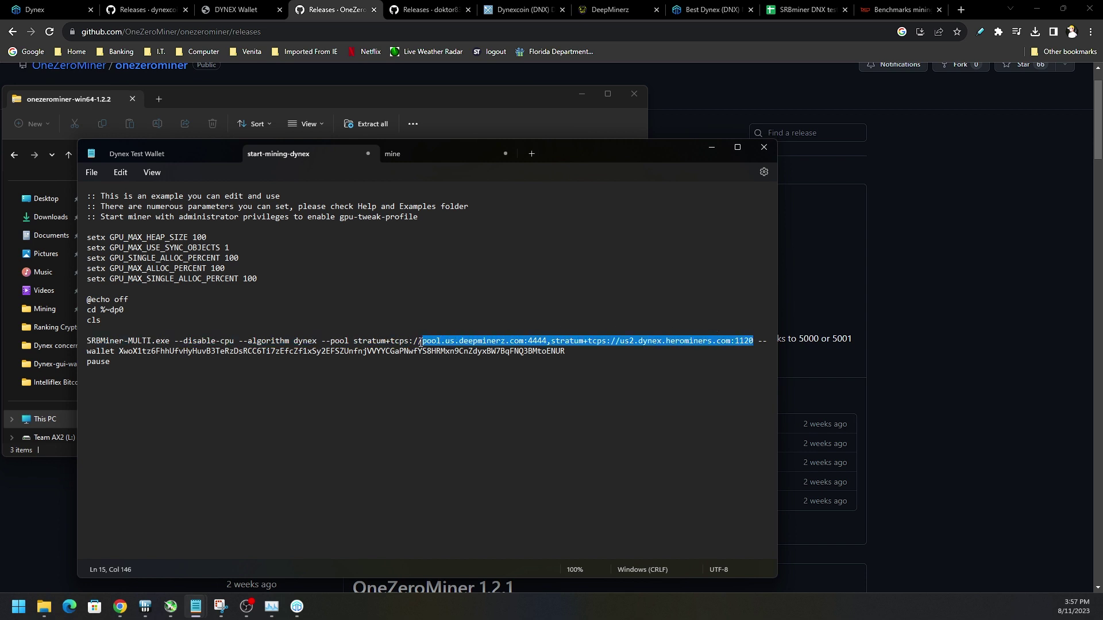
Step: Paste the pools into the mine script's -o and delete the stratum+tcps:// prefix
click(433, 153)
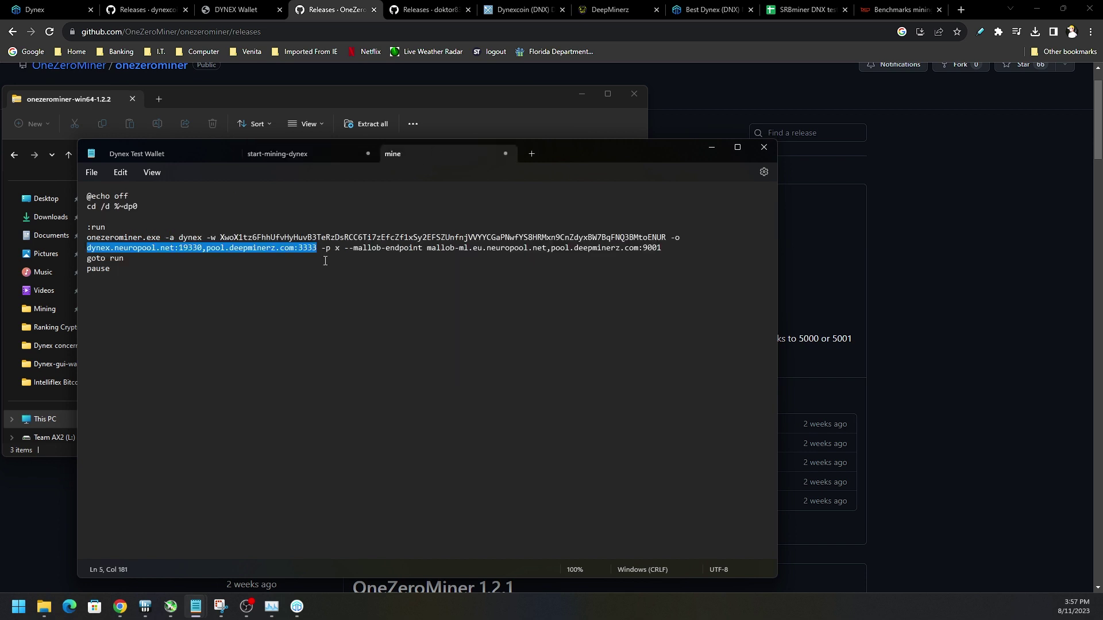
text(pool.us.deepminerz.com:4444,stratum+tcps://us2.dynex.herominers.com:1120)
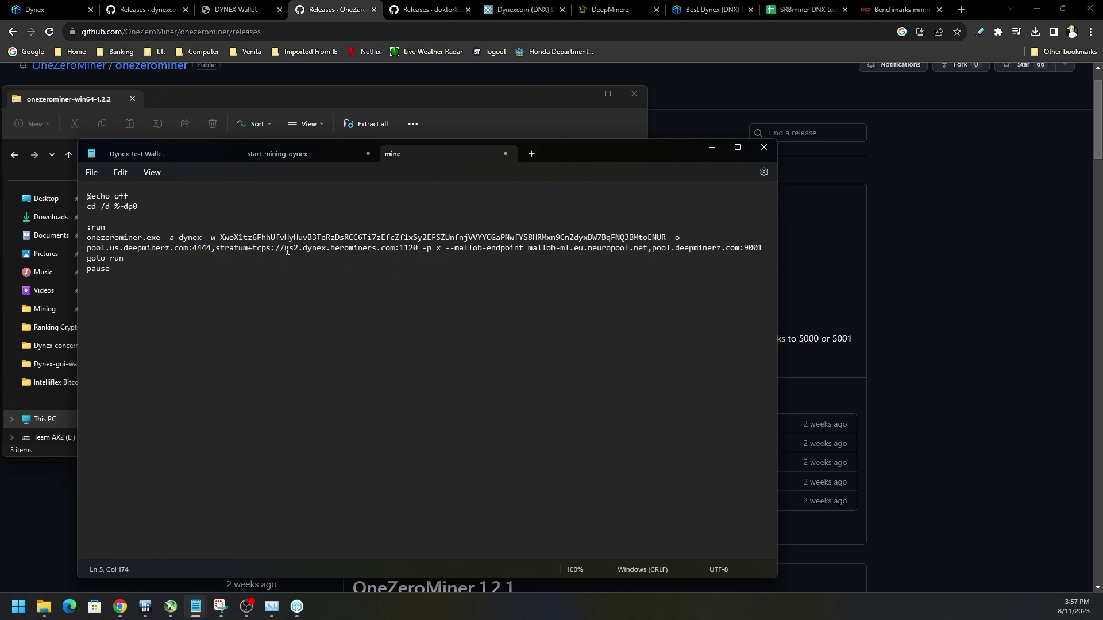
drag(286, 249, 216, 250)
key(BackSpace)
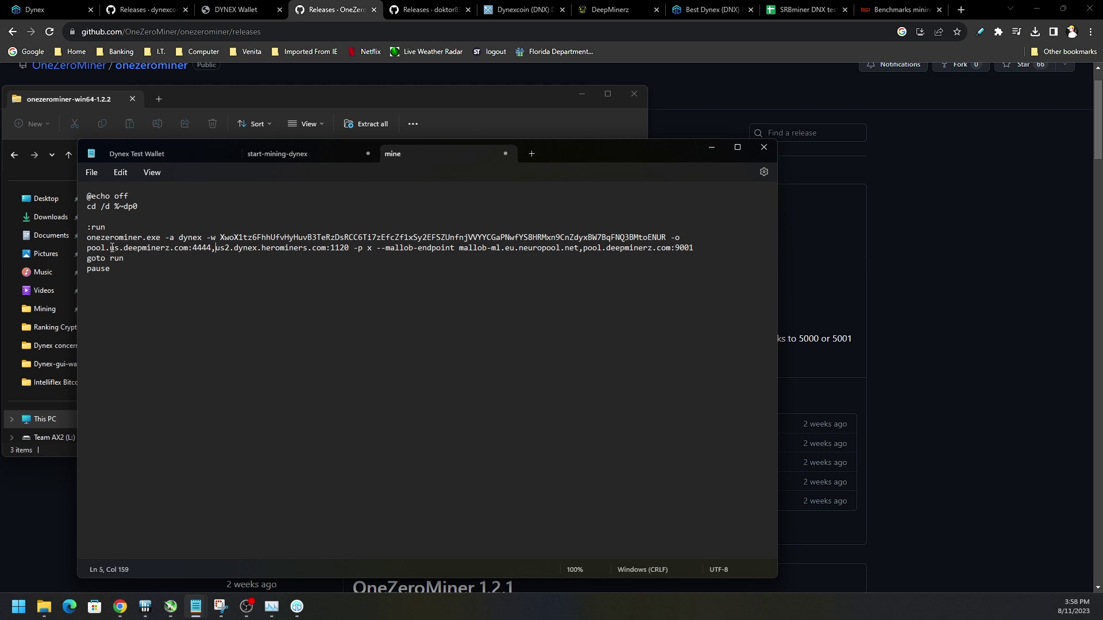
drag(87, 248, 353, 252)
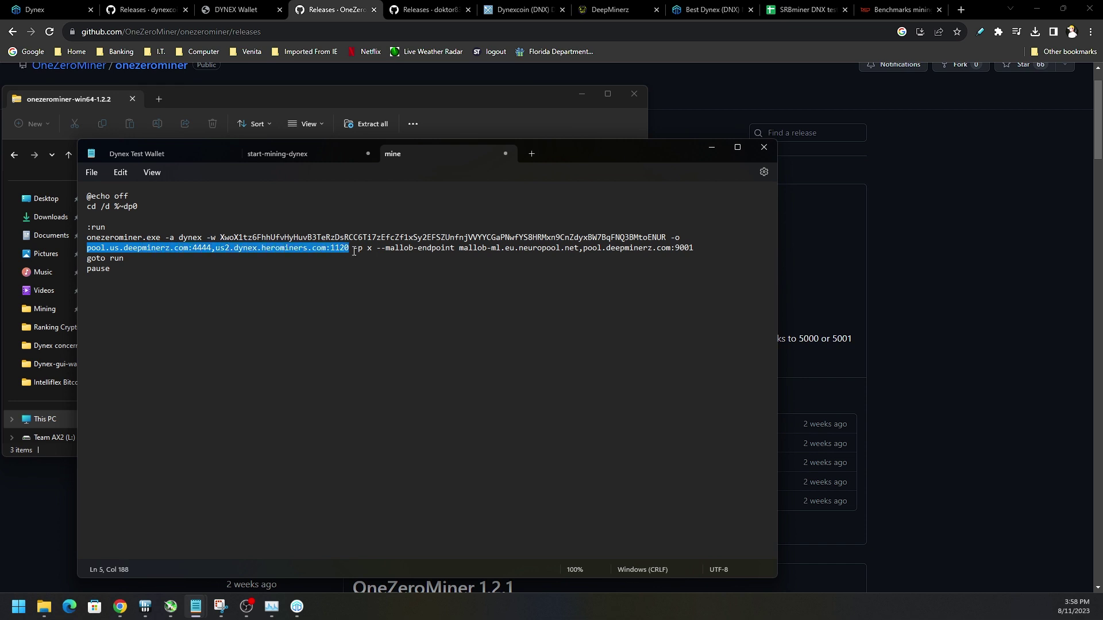
click(378, 259)
Step: Add the --mallob-endpoint option after the wallet address in start-mining-dynex
drag(385, 248, 708, 251)
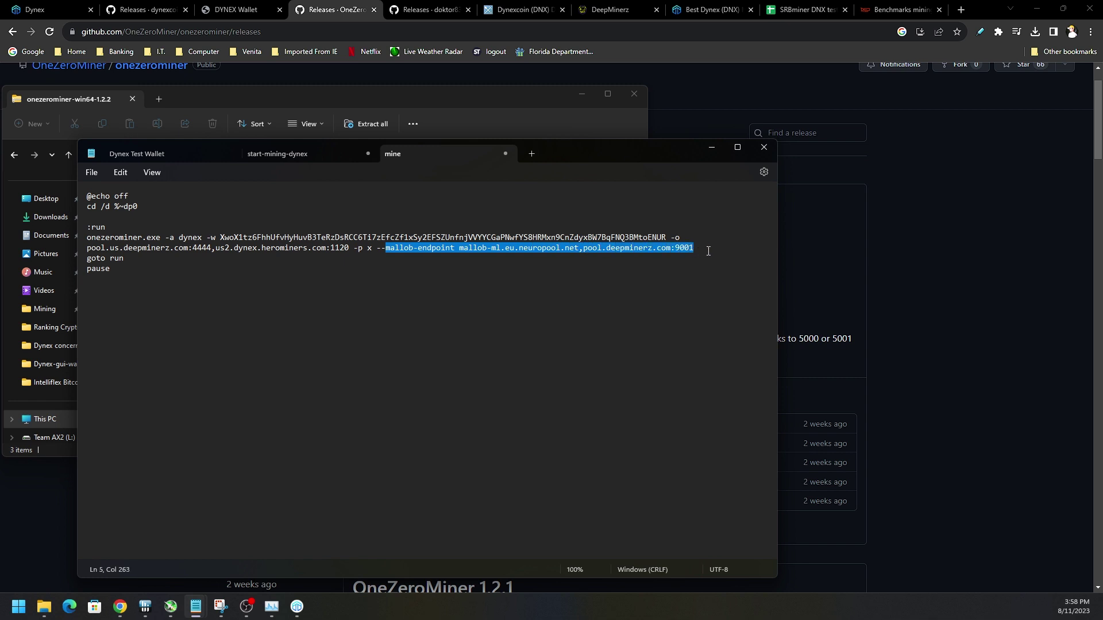
click(306, 156)
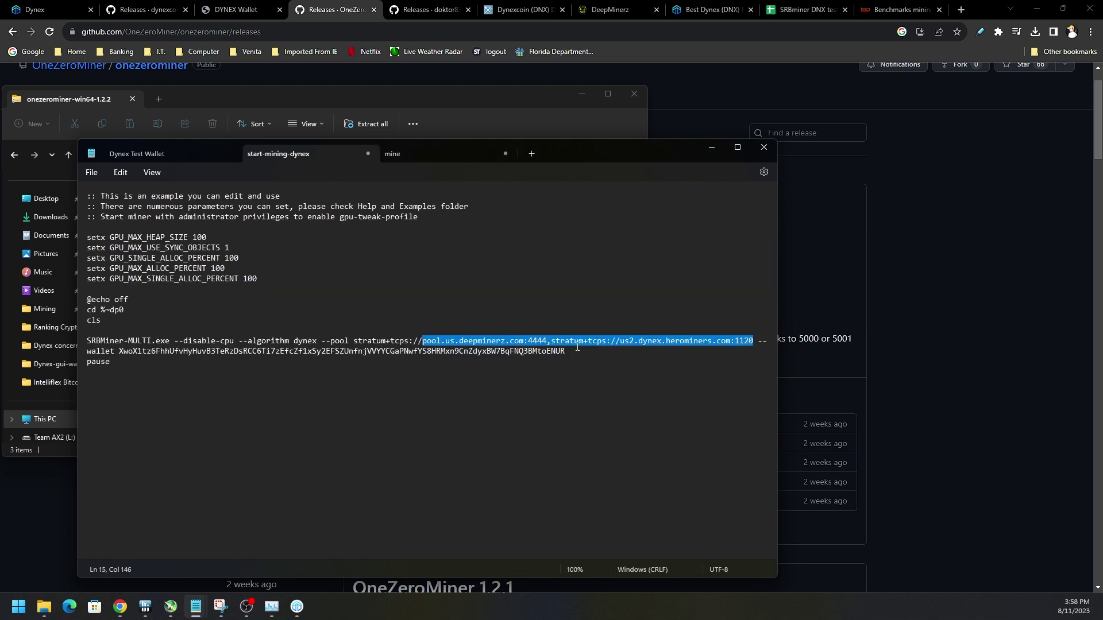
click(635, 354)
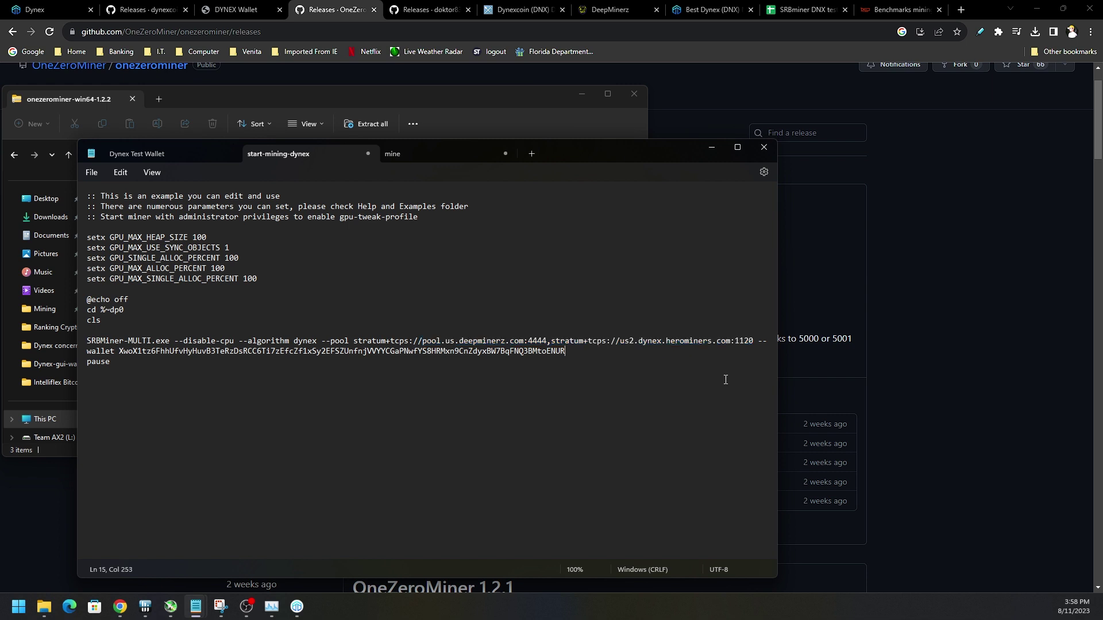
text(--mallob-endpoint mallob.deepminerz.com:9001,mallob-ml.us.neuropool.net)
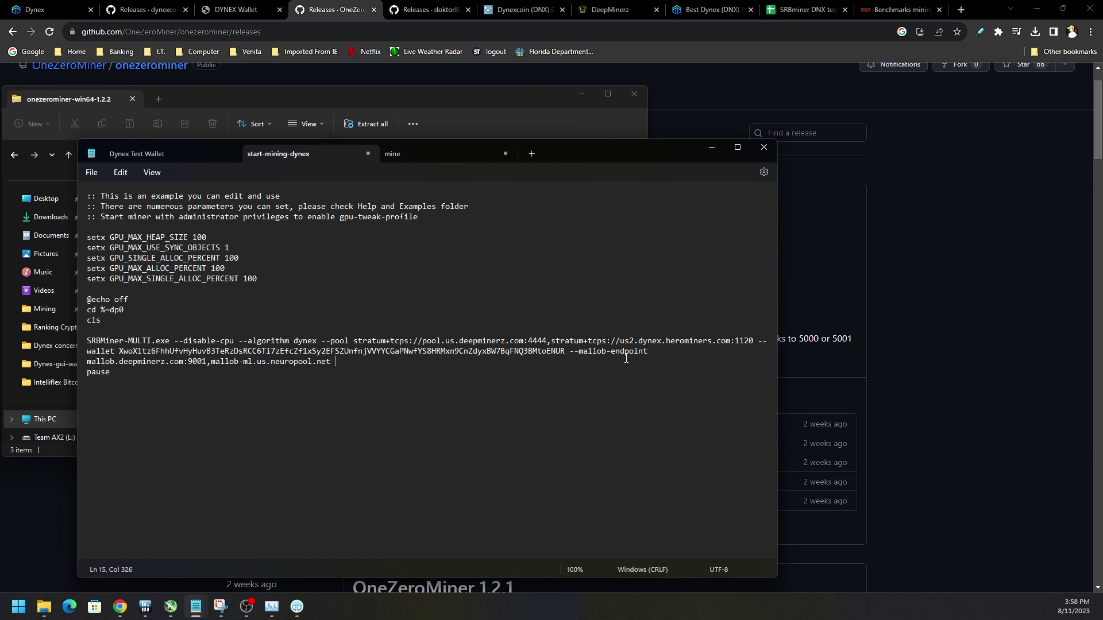
triple_click(83, 362)
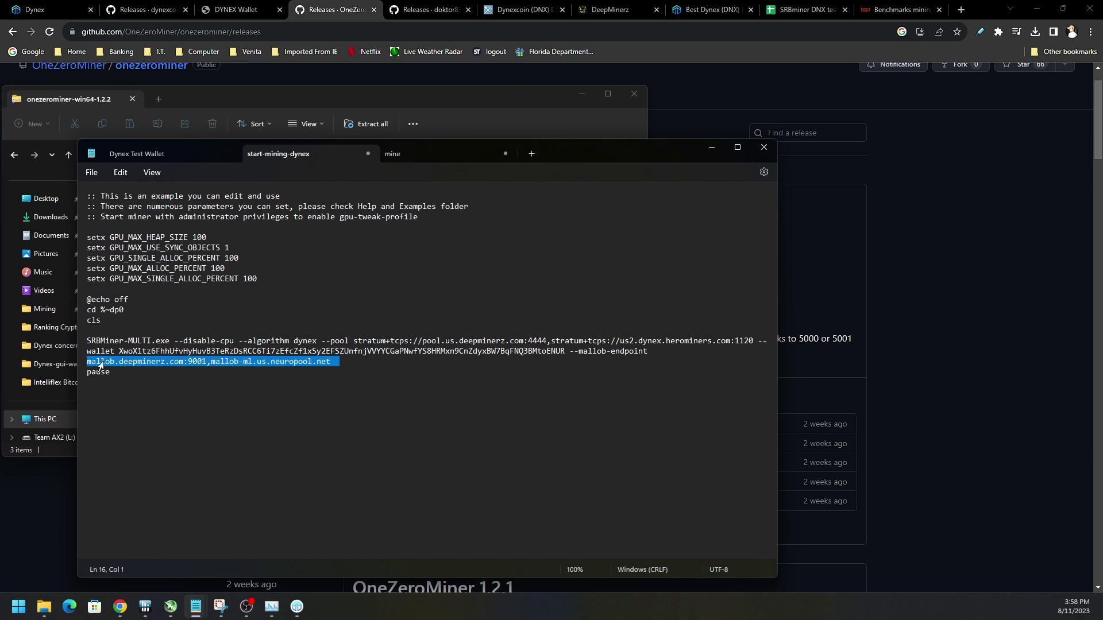
click(248, 361)
drag(338, 361, 215, 362)
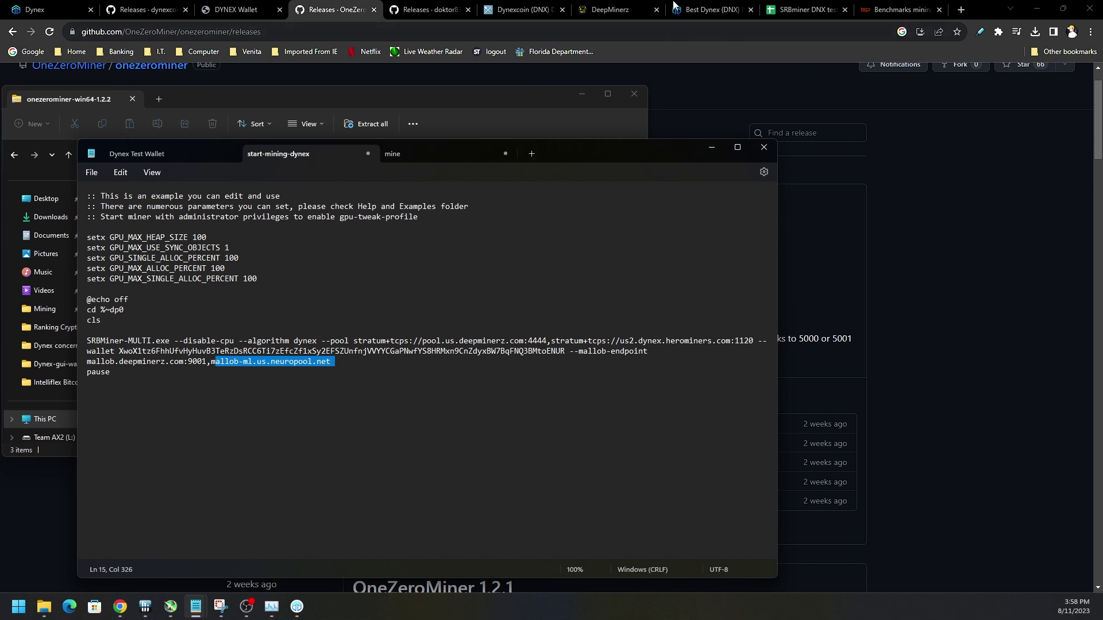
Step: Bring up the dynex.herominers.com pool page and select its Mallob port address
click(724, 7)
click(918, 317)
drag(701, 294, 820, 293)
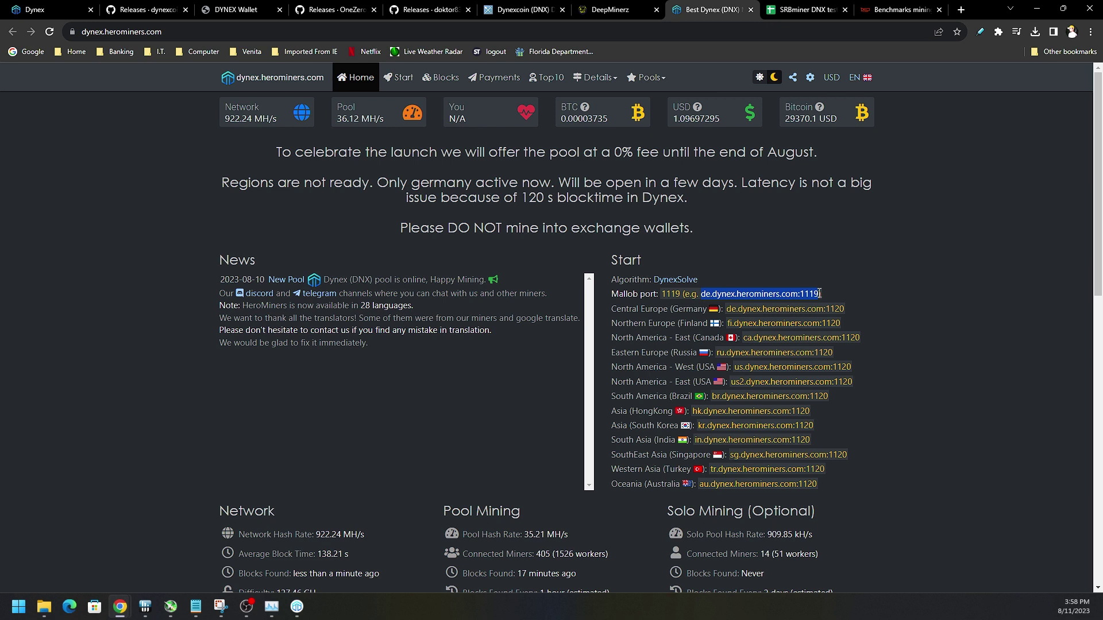
Step: Replace the neuropool endpoint in start-mining-dynex with de.dynex.herominers.com:1119
click(799, 289)
drag(820, 295, 704, 299)
key(ctrl+c)
mouse_move(196, 607)
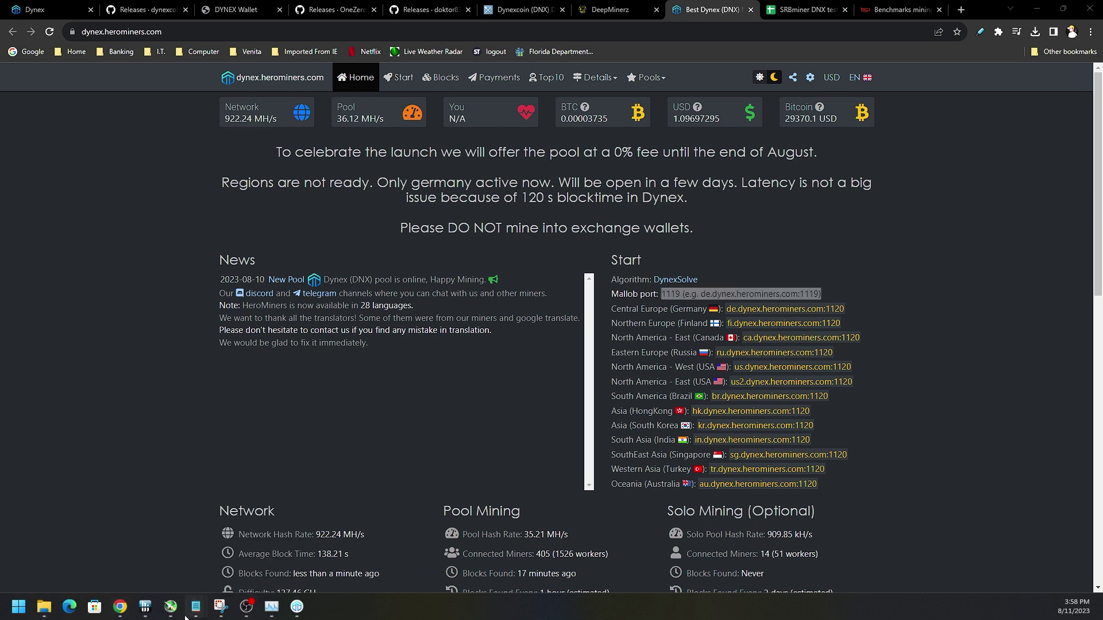
click(240, 566)
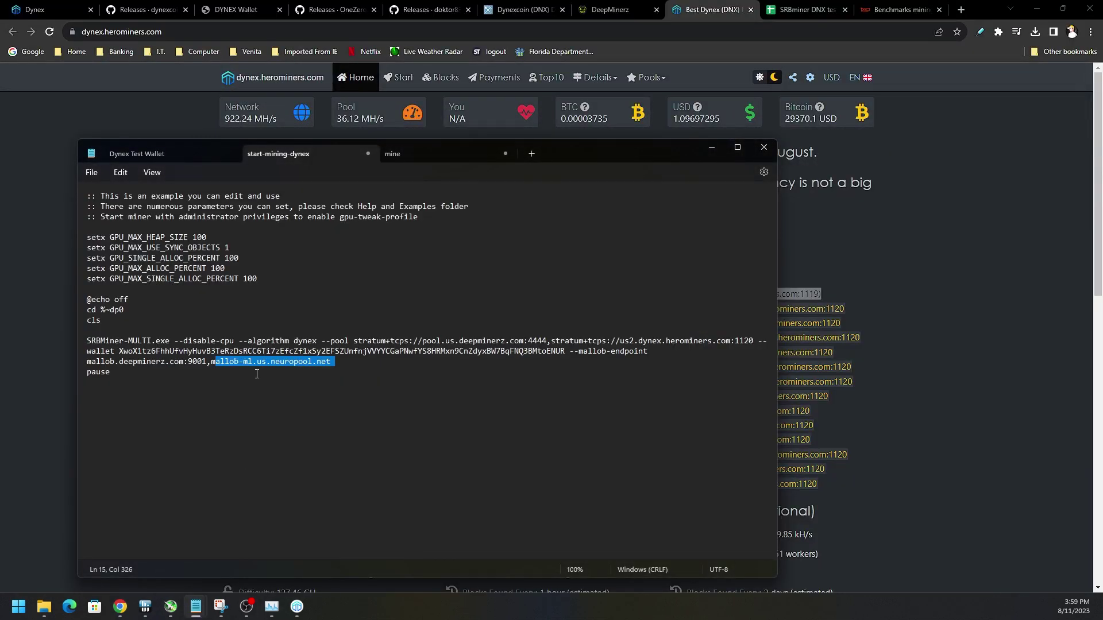
key(End)
key(ctrl+shift+Left)
key(shift+Down)
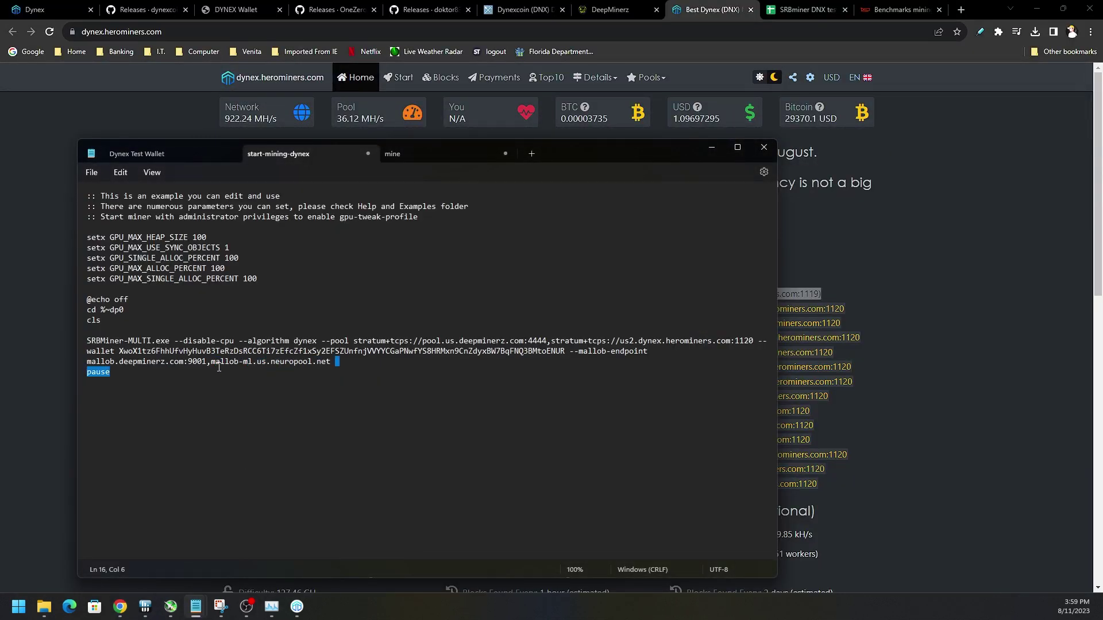
click(211, 362)
key(shift+End)
key(ctrl+v)
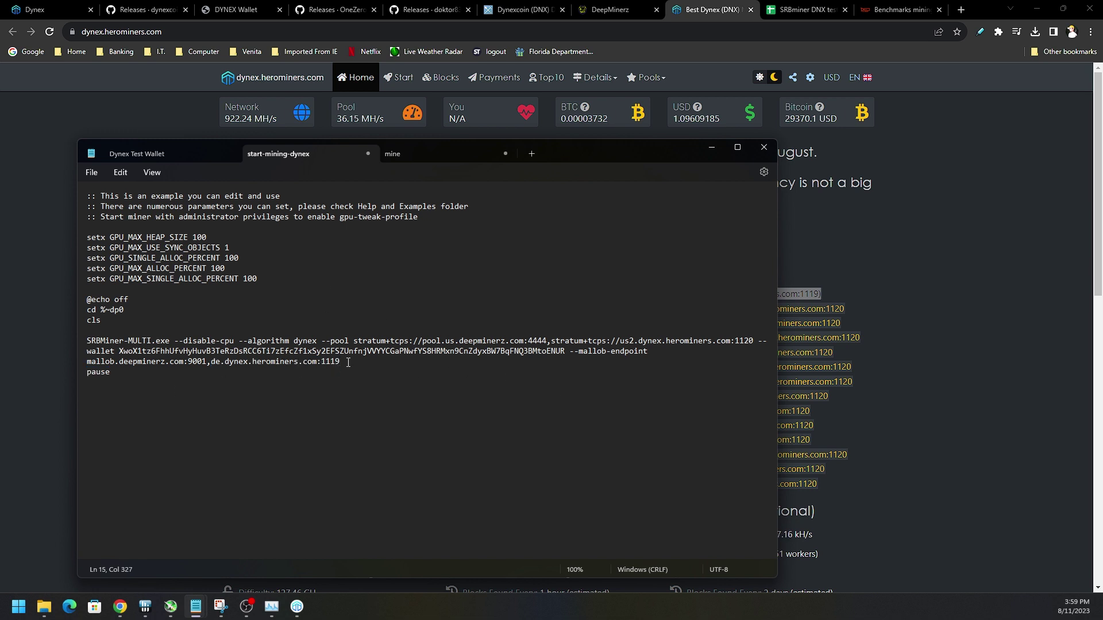
Step: Paste the mallob.deepminerz.com:9001,de.dynex.herominers.com:1119 pair over the mine script's old endpoints
click(441, 156)
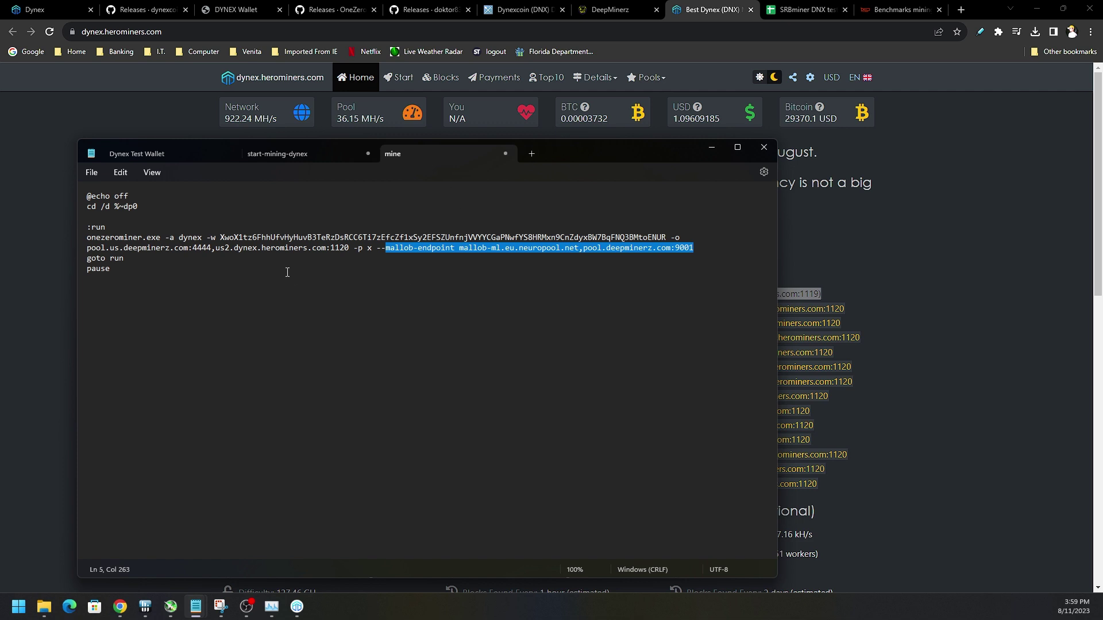
click(498, 252)
drag(460, 249, 698, 246)
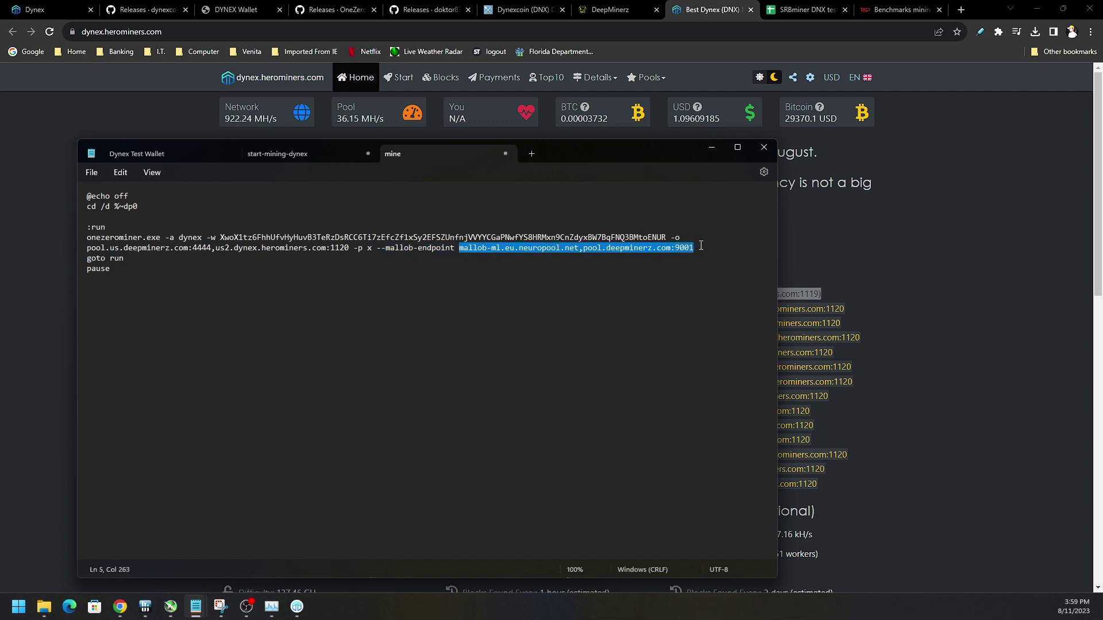
click(648, 253)
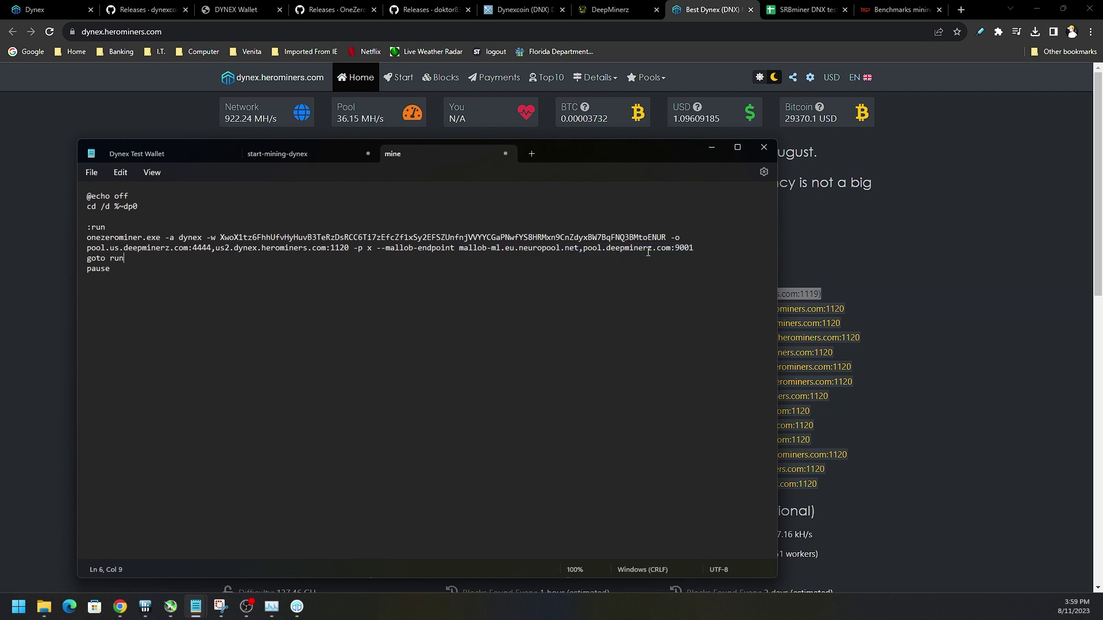
drag(693, 249, 467, 251)
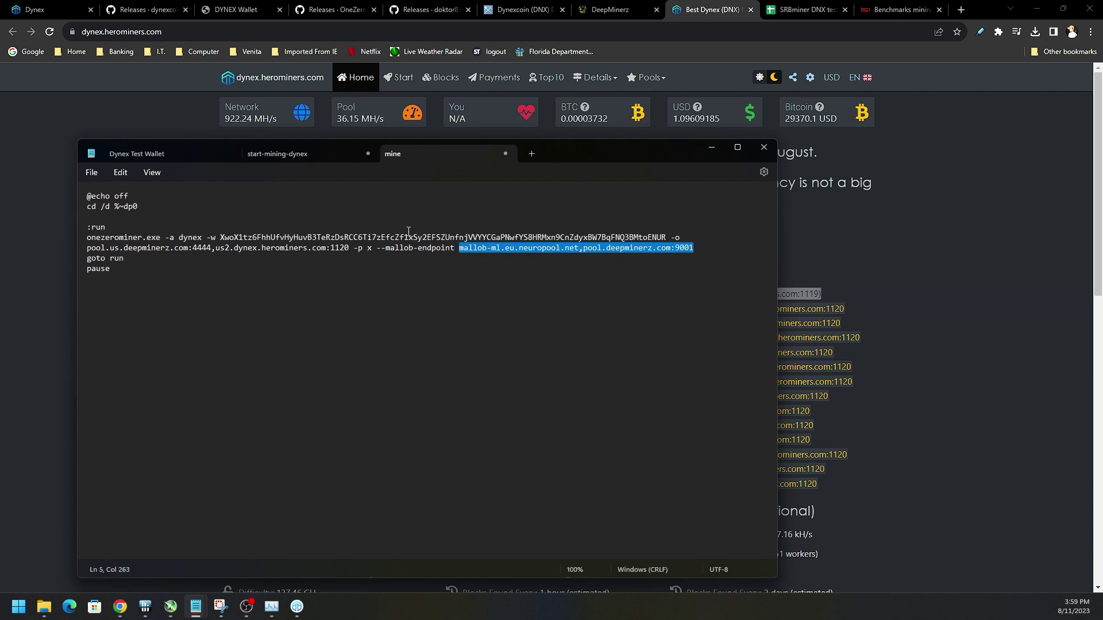
click(305, 153)
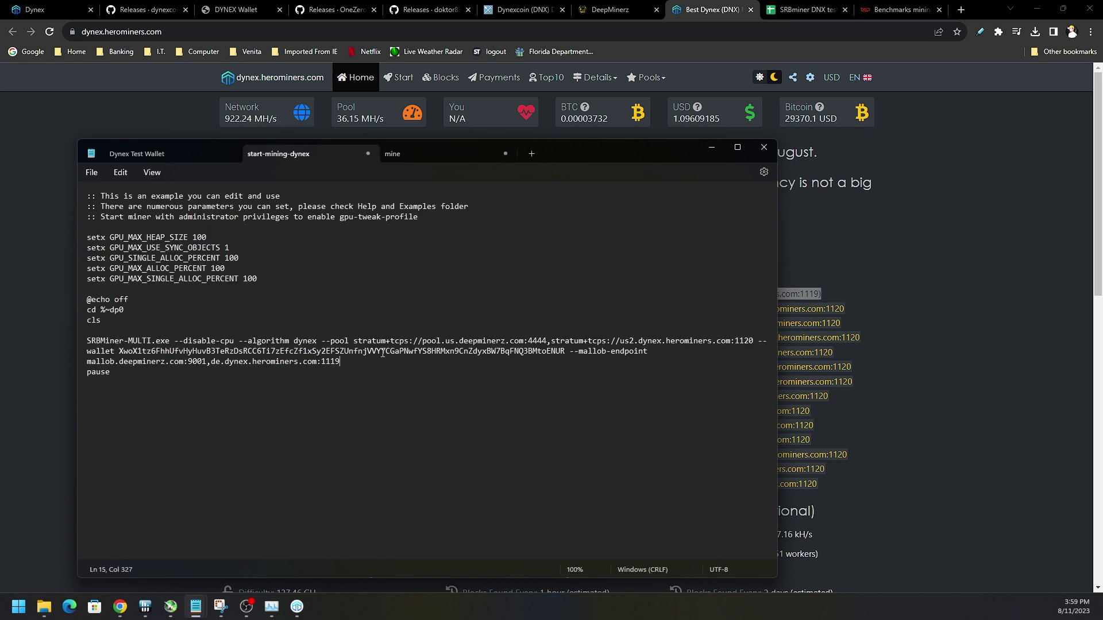
drag(344, 362, 70, 365)
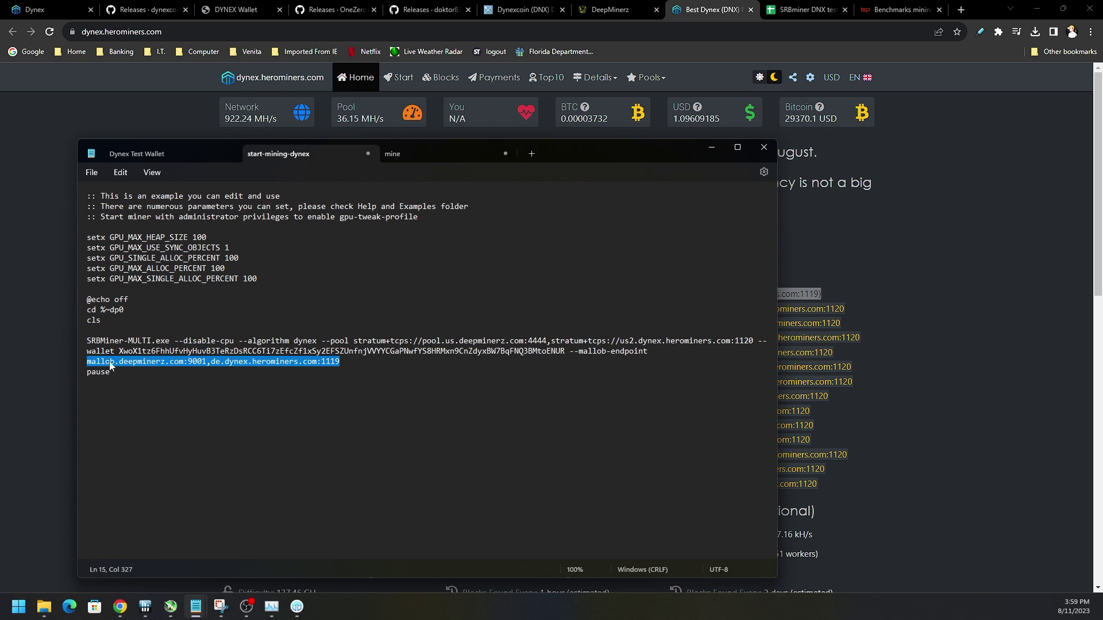
click(429, 152)
click(700, 247)
drag(696, 248, 459, 247)
text(mallob.deepminerz.com:9001,de.dynex.herominers.com:1119)
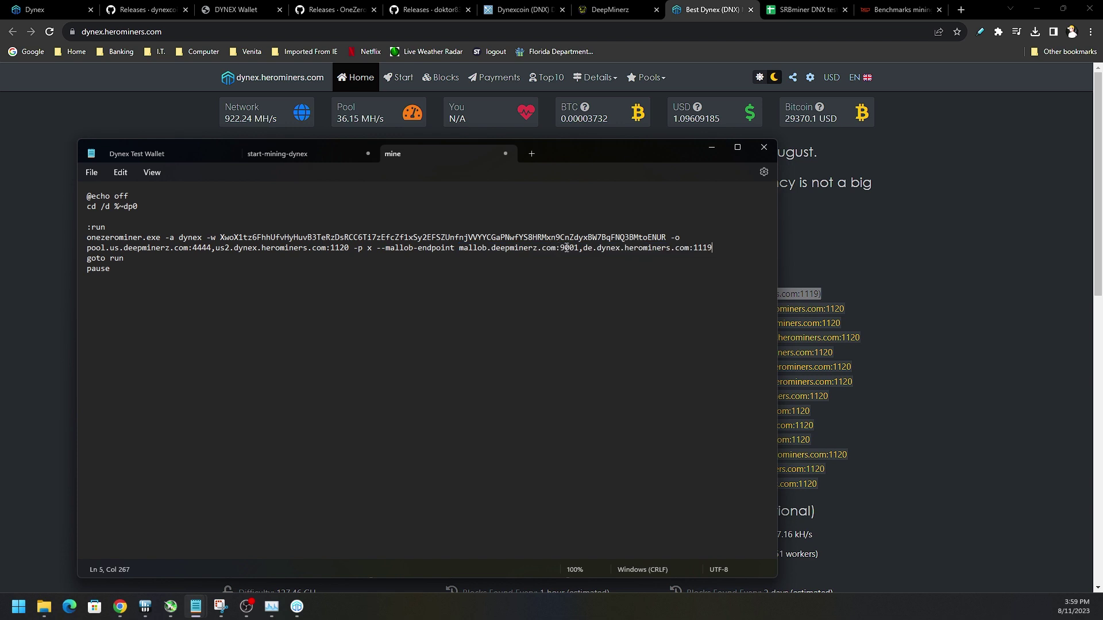
Step: Review the 9001 and 1119 ports and the updated SRBMiner command
drag(561, 248, 580, 249)
click(617, 255)
drag(693, 248, 712, 250)
click(716, 258)
click(314, 156)
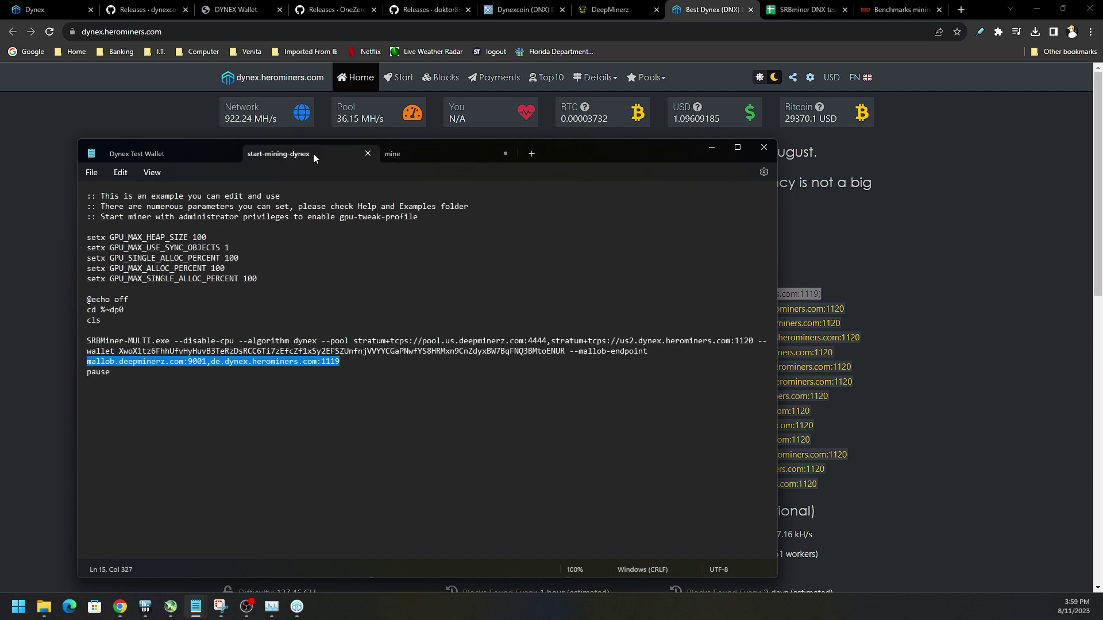
click(462, 386)
drag(387, 364, 58, 332)
click(340, 375)
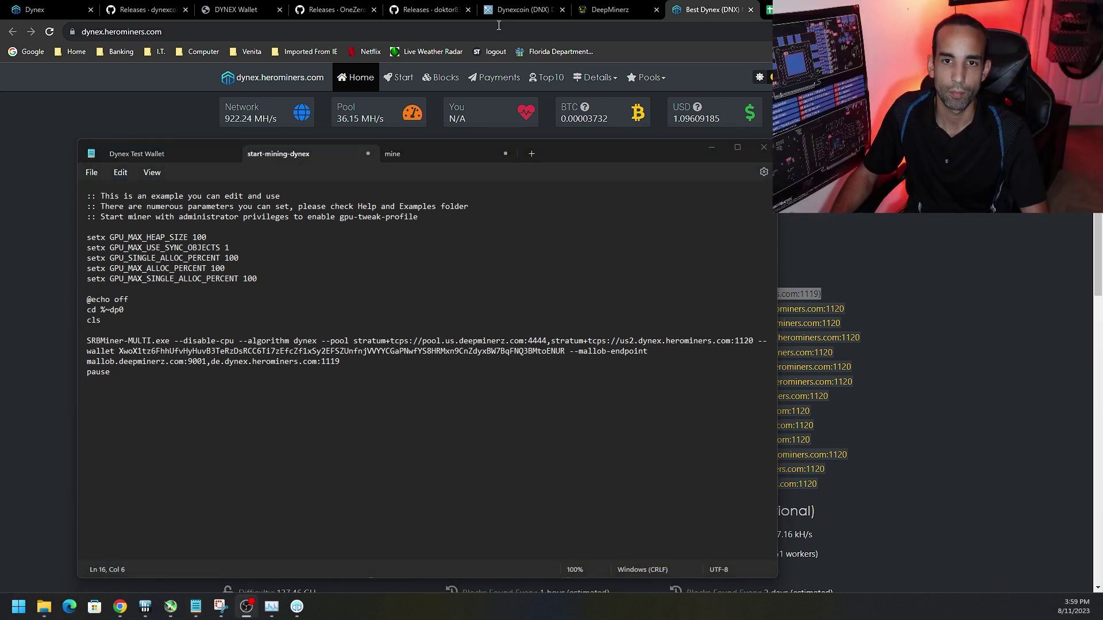
Step: Check the --gpu-dynex-r parameter note in the SRBMiner-Multi release notes
click(403, 9)
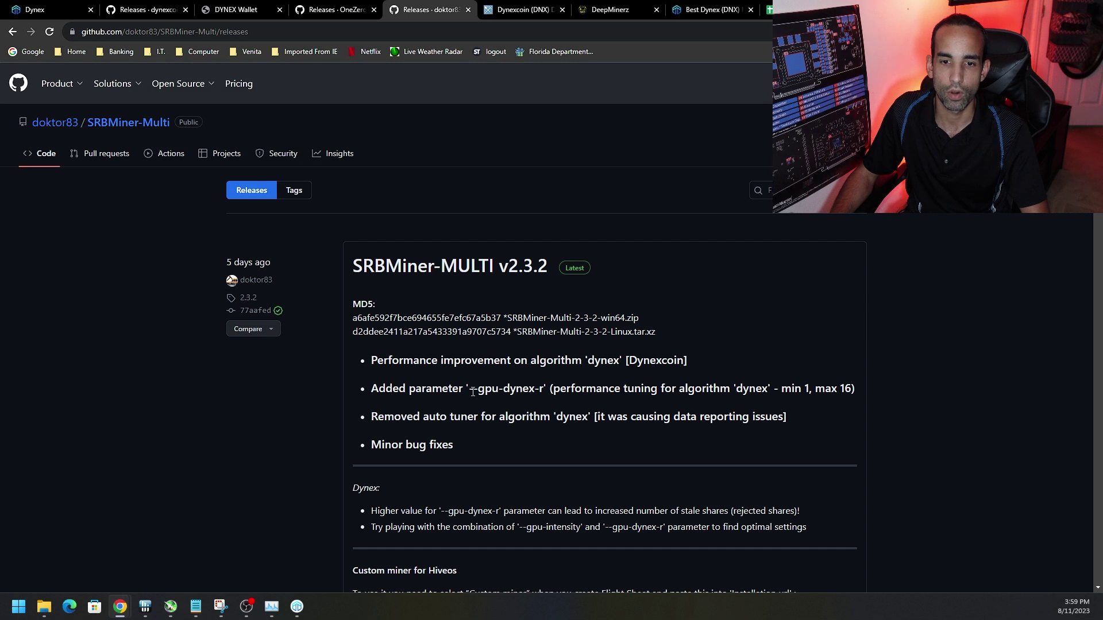
drag(469, 389, 542, 394)
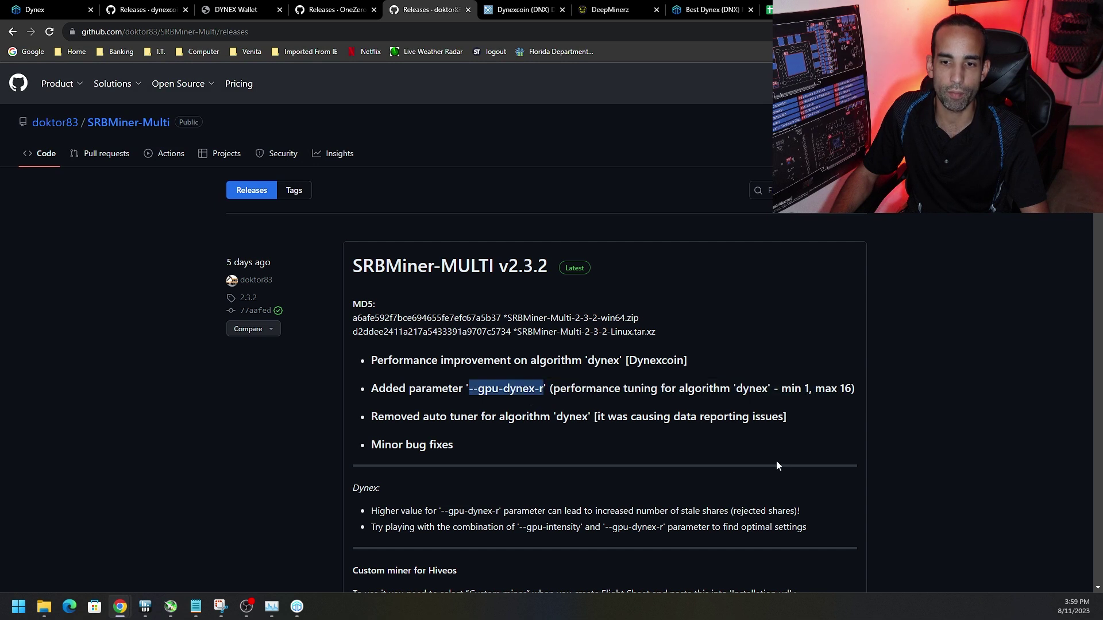
key(alt+Tab)
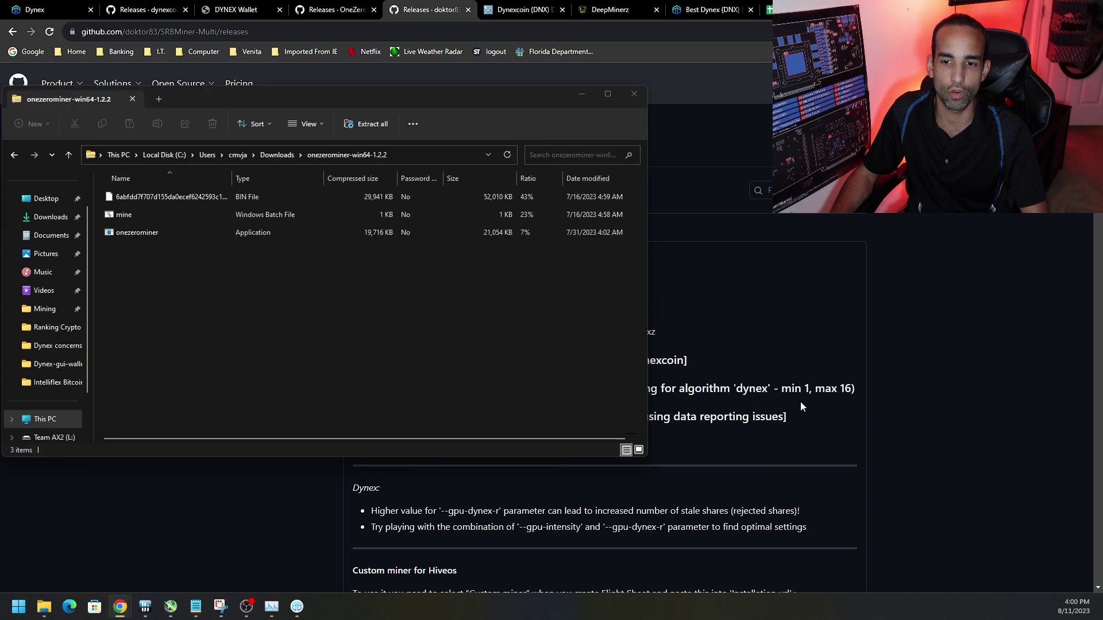
click(870, 400)
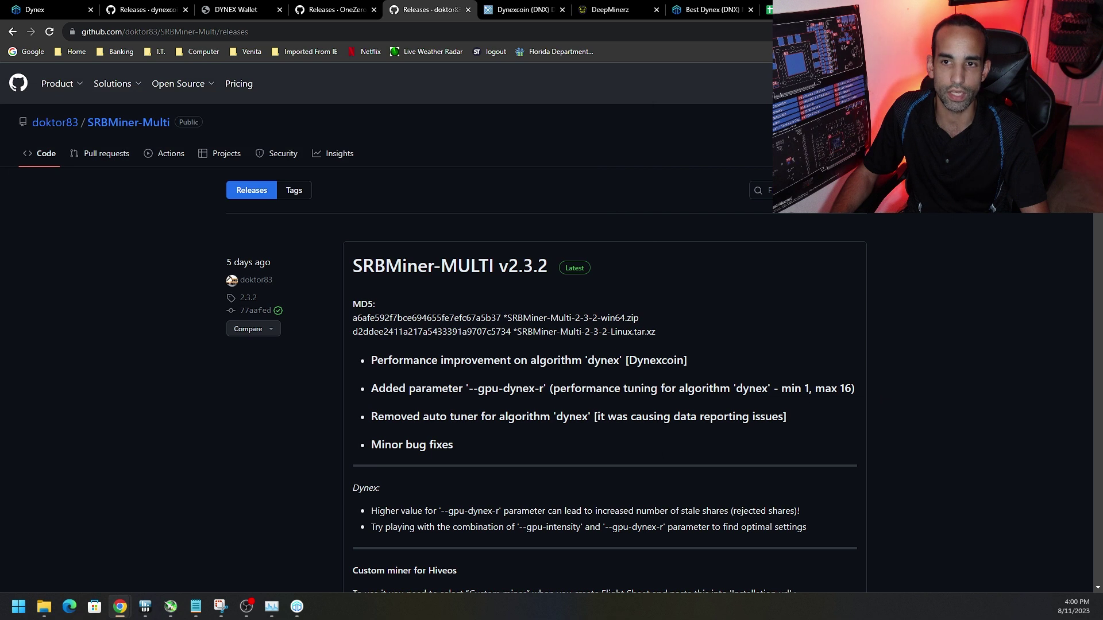
Step: Append --gpu-dynex-r 4 to the SRBMiner command in start-mining-dynex
mouse_move(196, 607)
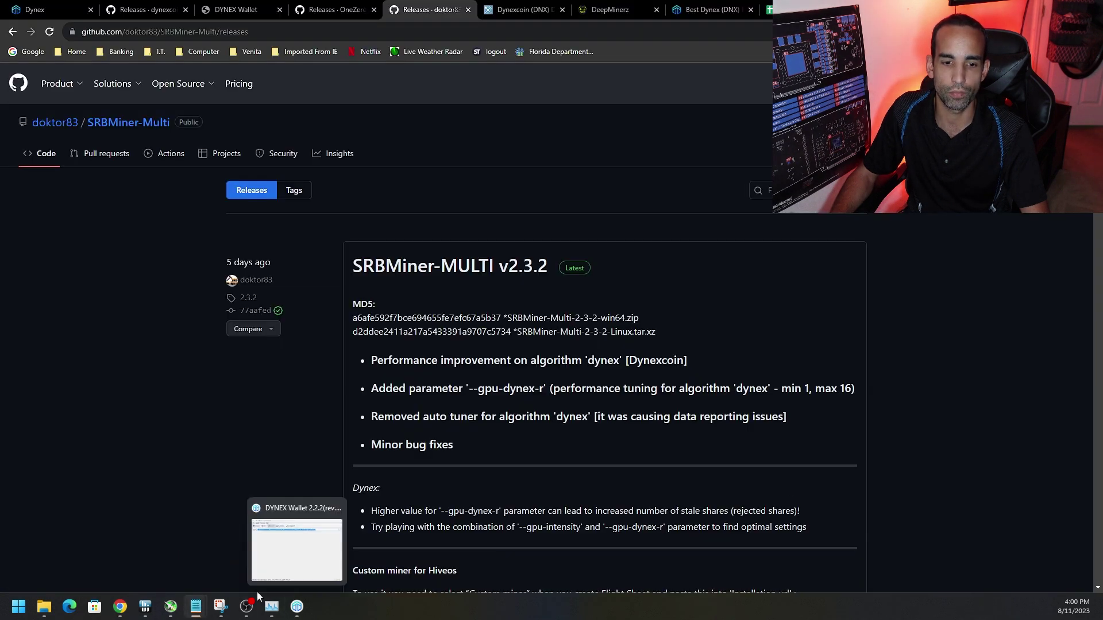
click(196, 607)
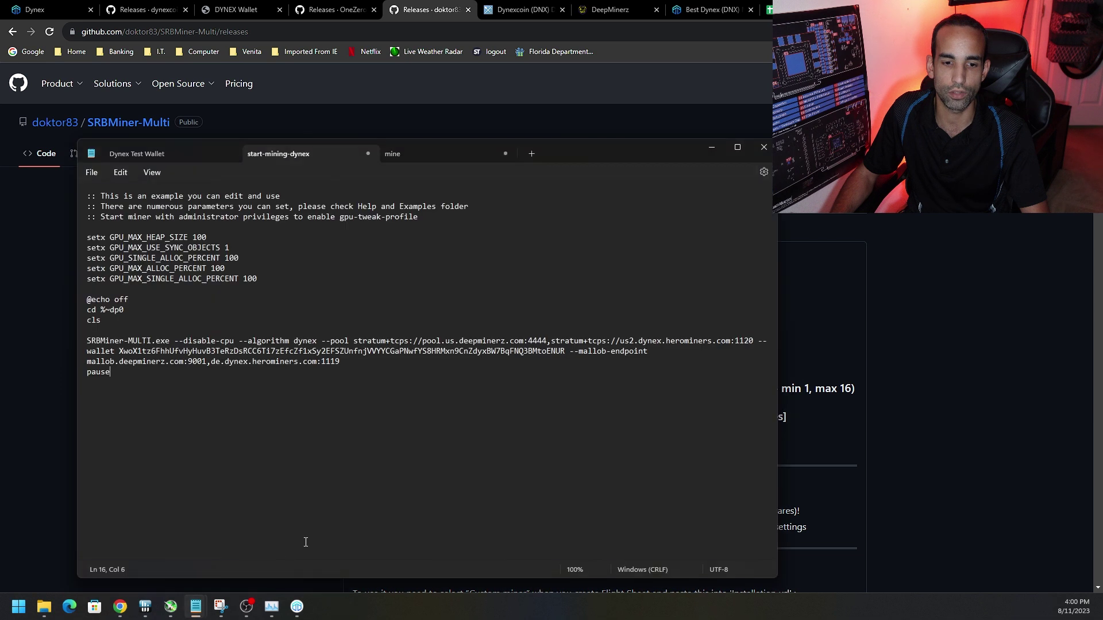
click(398, 365)
text(--gpu-dynex-r)
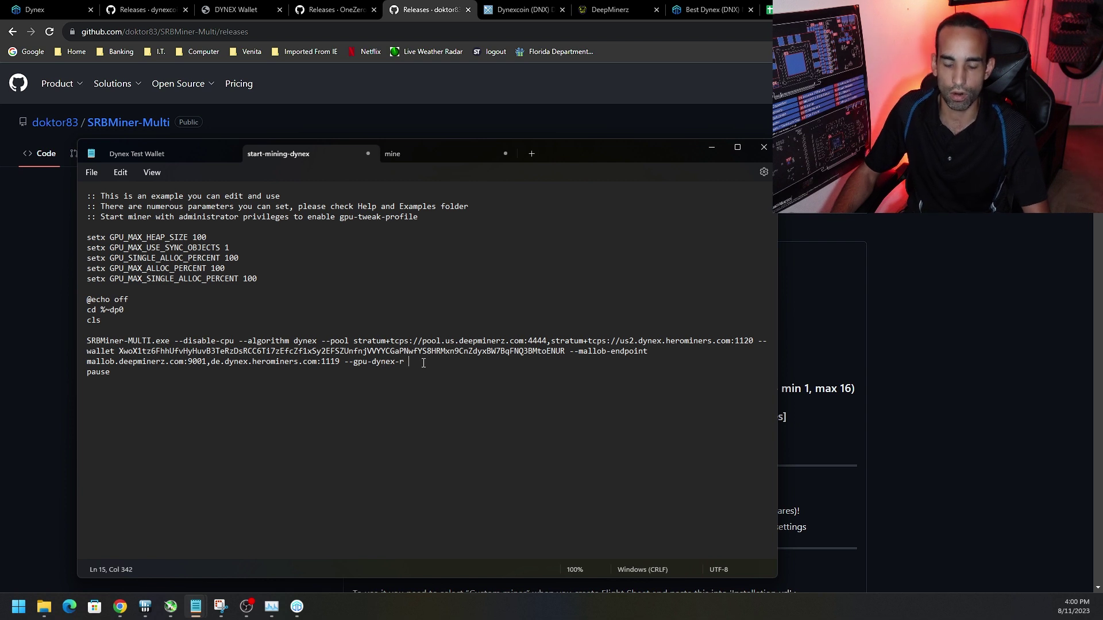
text(4)
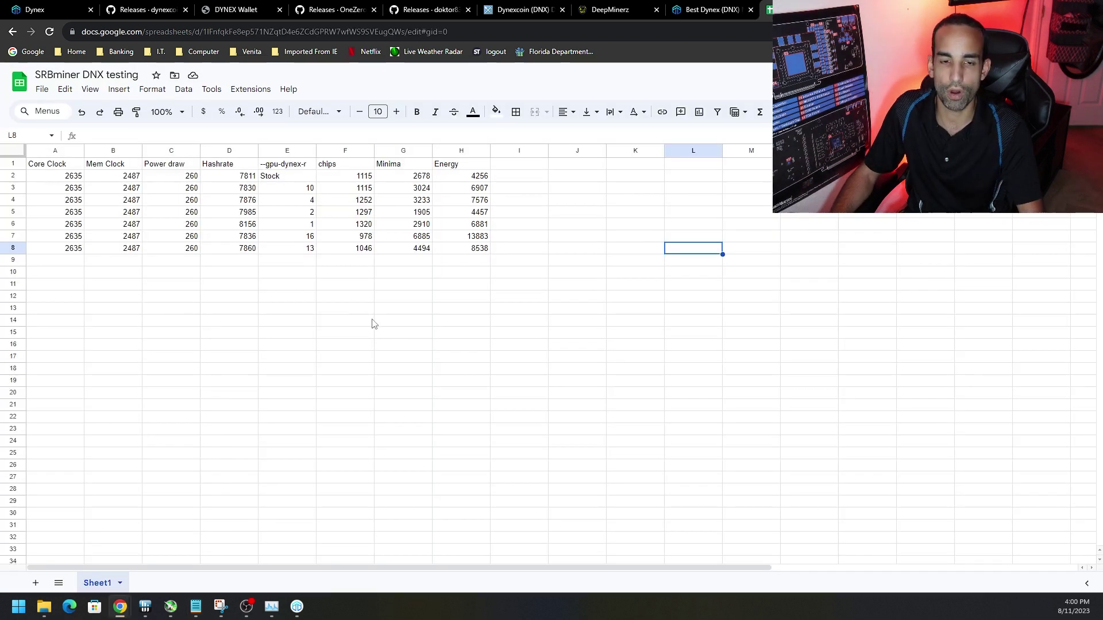
click(428, 322)
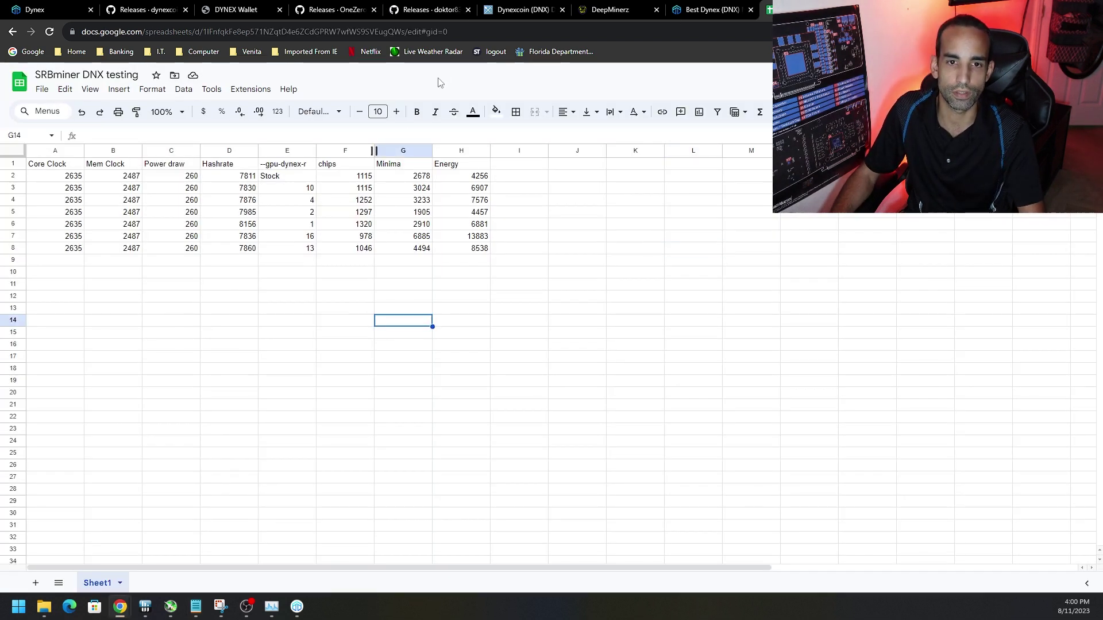
key(ctrl+plus)
key(ctrl+plus)
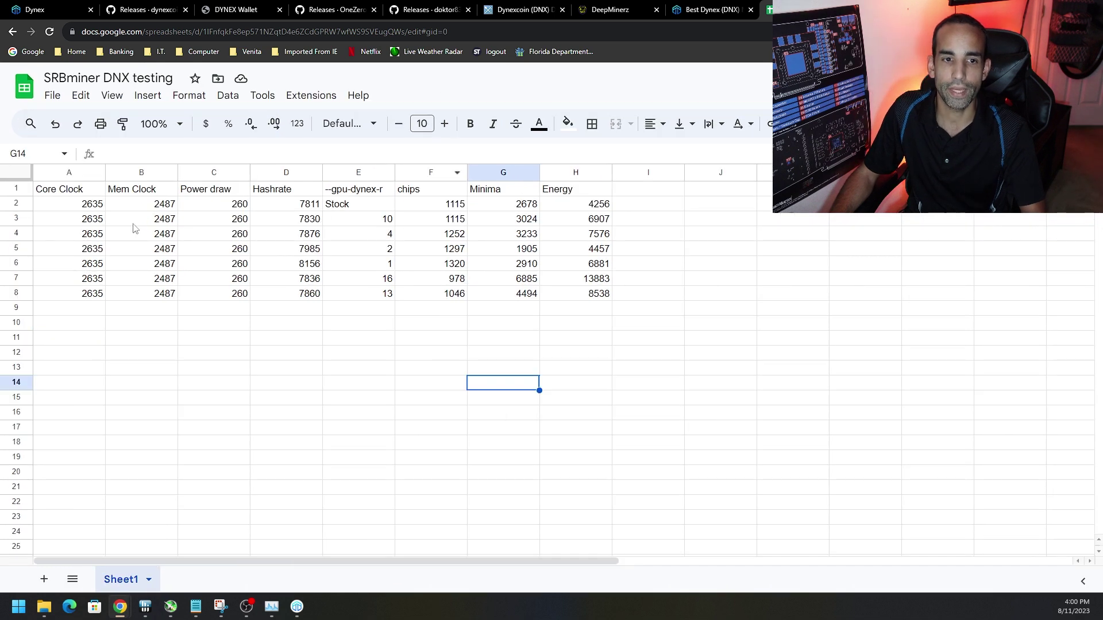
drag(69, 190, 234, 300)
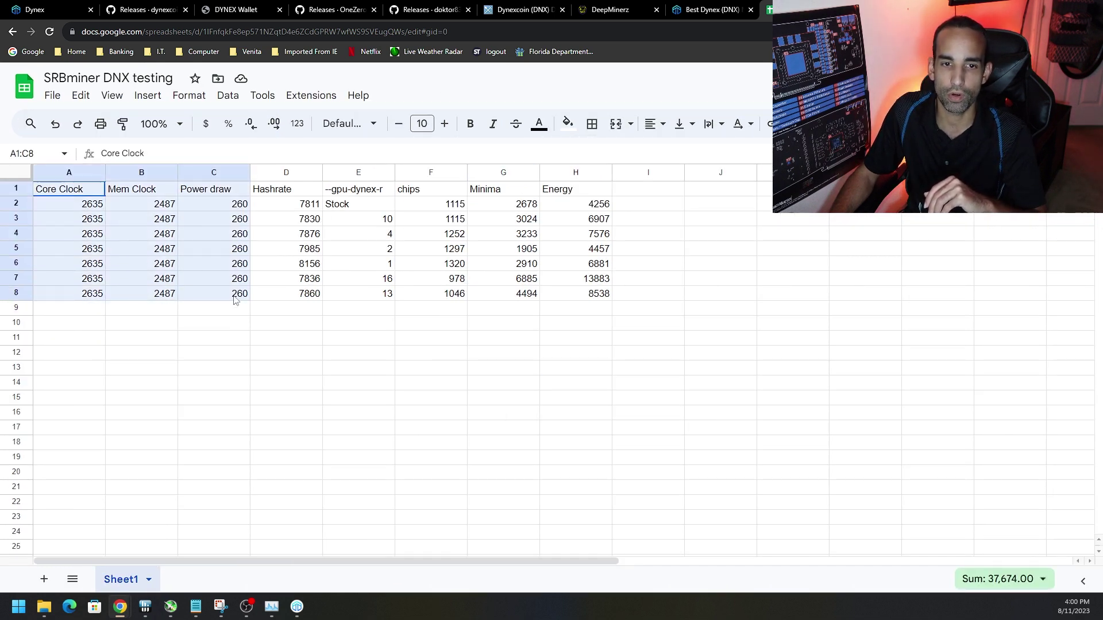
click(401, 342)
click(368, 193)
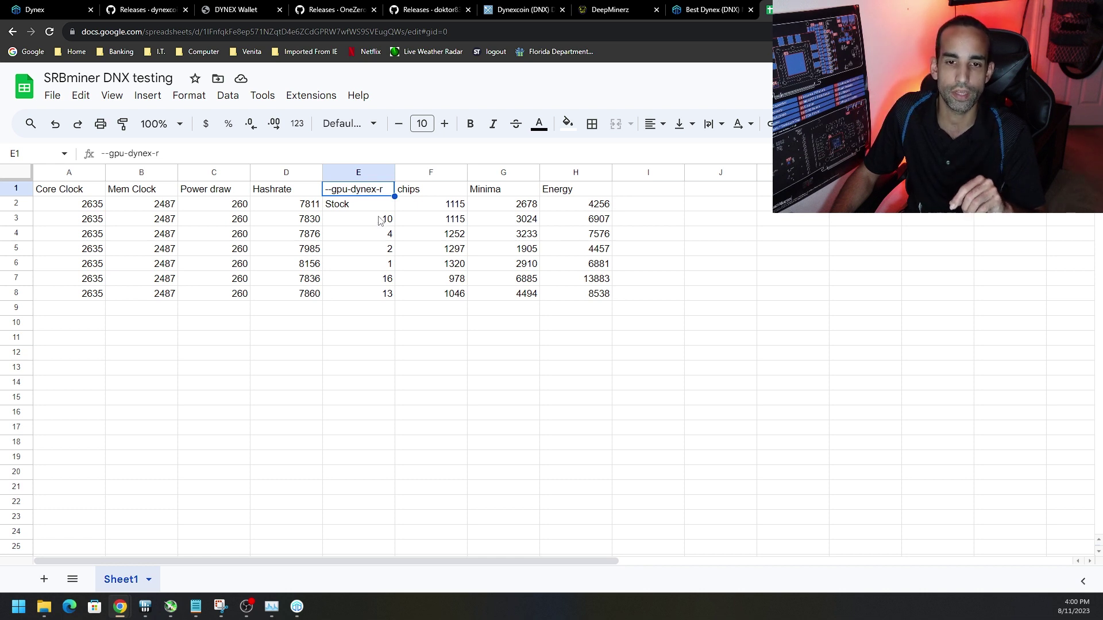
drag(366, 265, 359, 238)
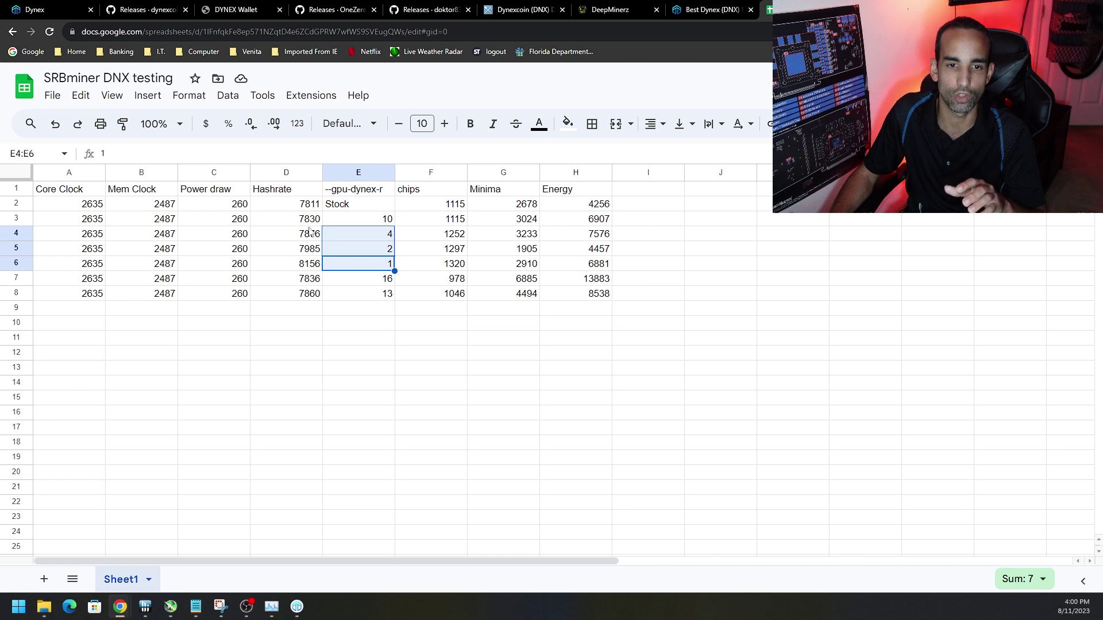
click(300, 174)
Step: Sort the sheet Z to A by Hashrate, 8156 on top down to 7811
right_click(314, 176)
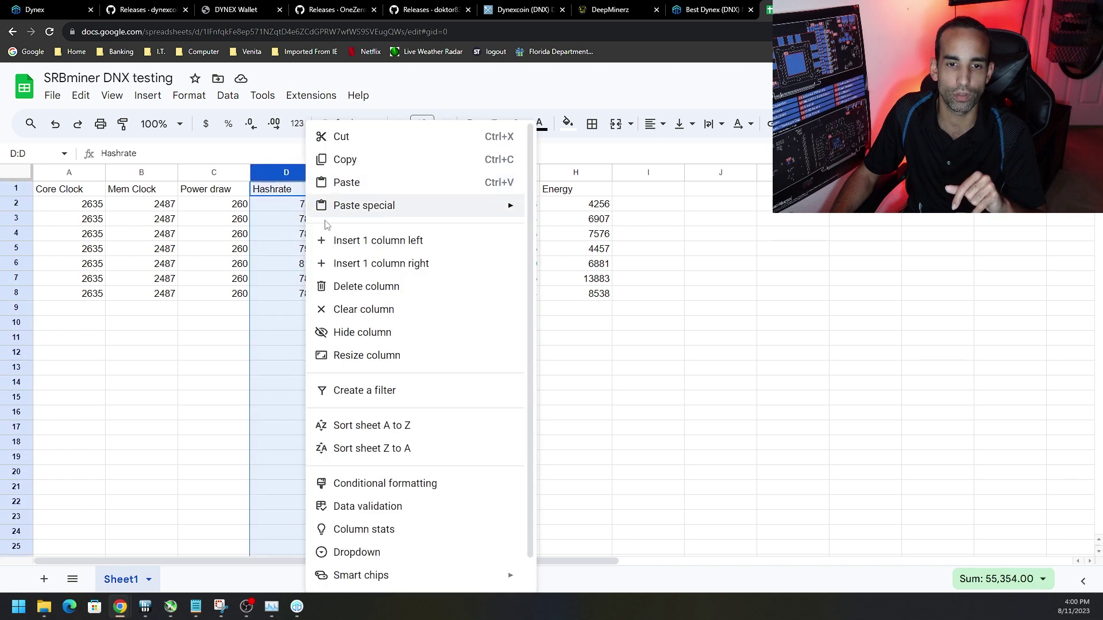
click(397, 449)
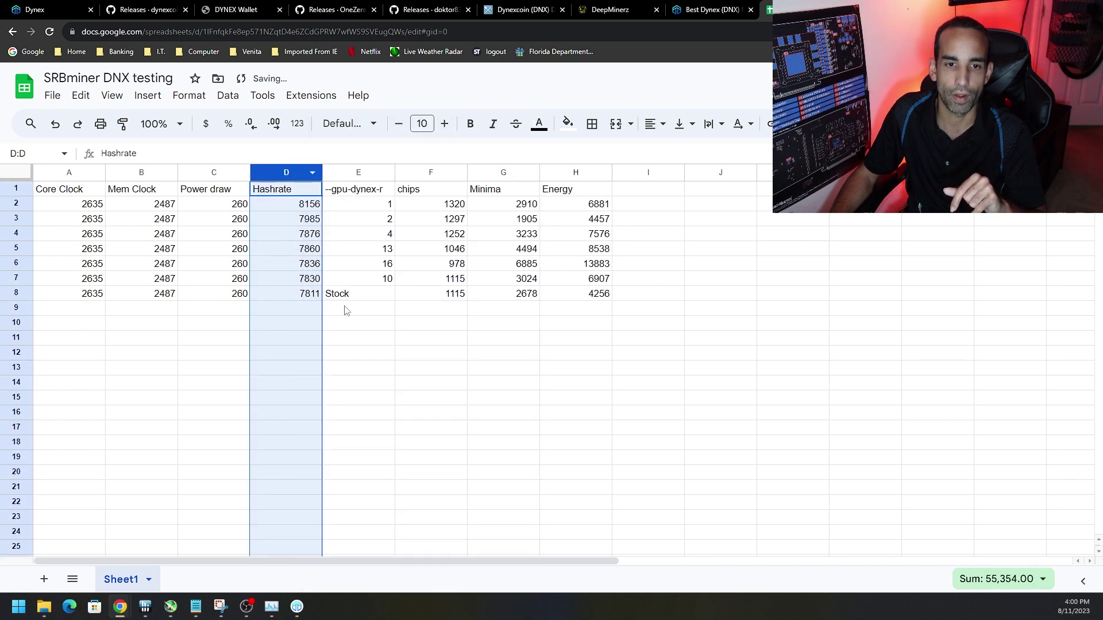
click(309, 206)
click(303, 296)
click(308, 208)
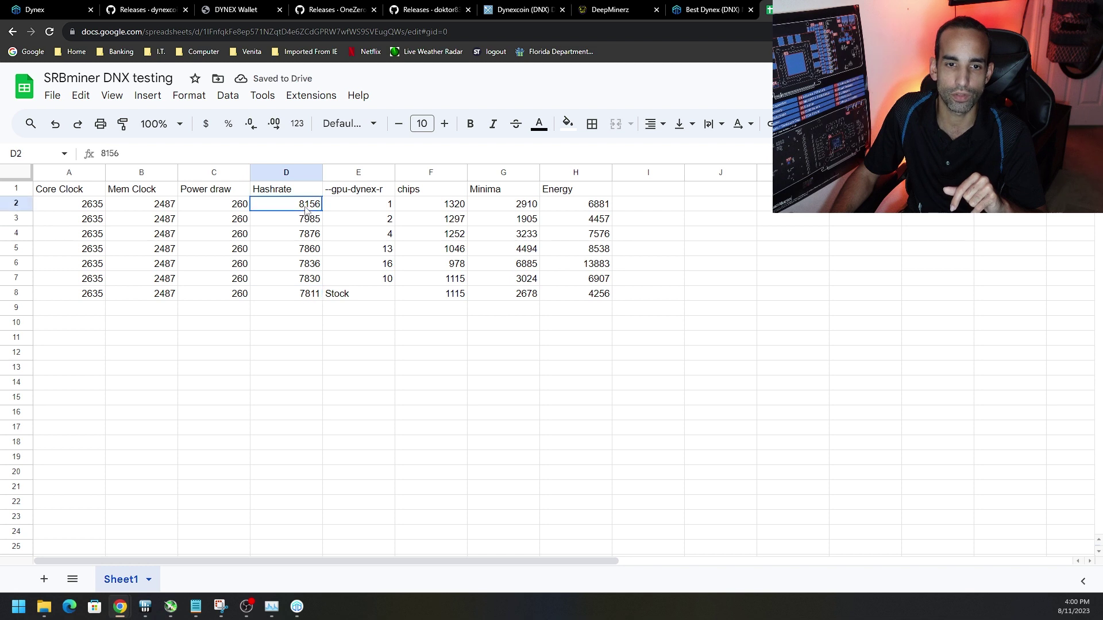
Step: Compare the --gpu-dynex-r values 1, 2, 16, 10 and Stock against their hashrates
click(383, 207)
click(297, 208)
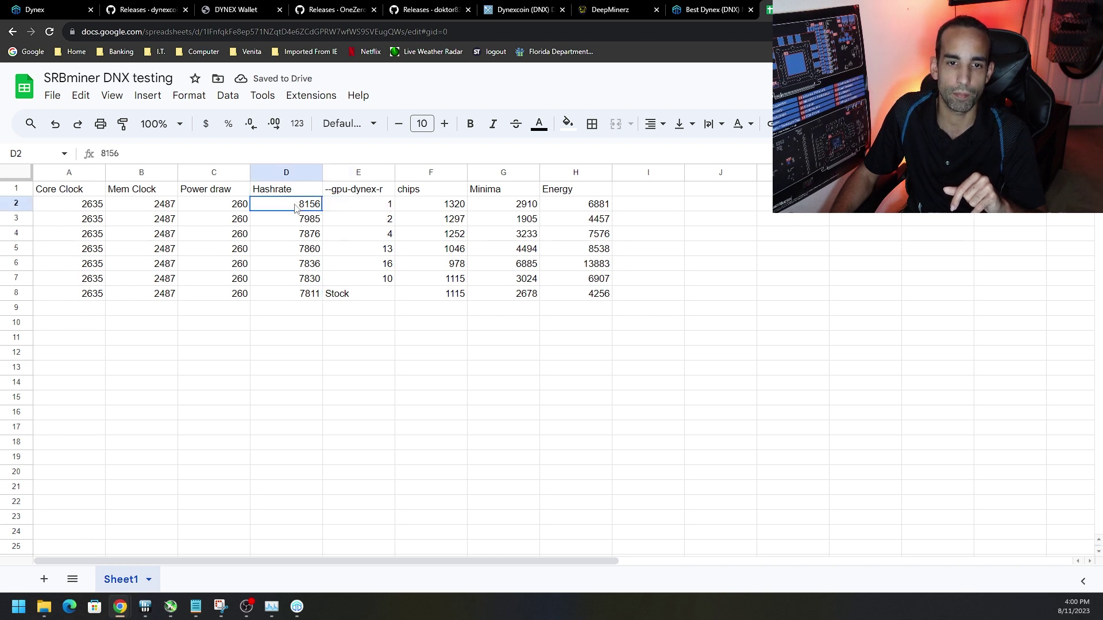
click(381, 223)
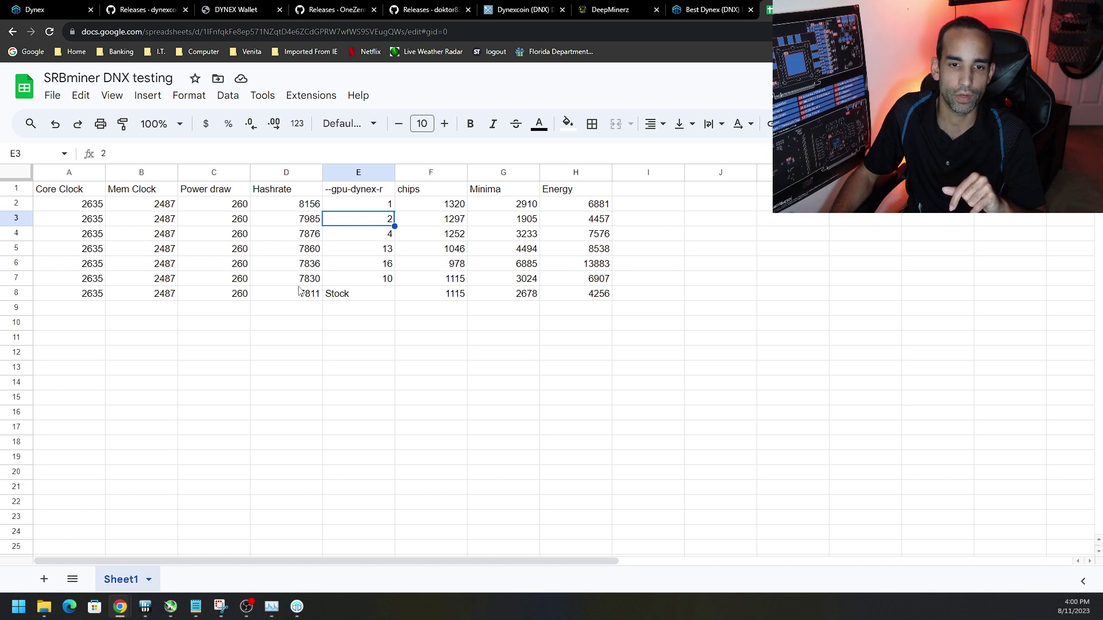
click(352, 298)
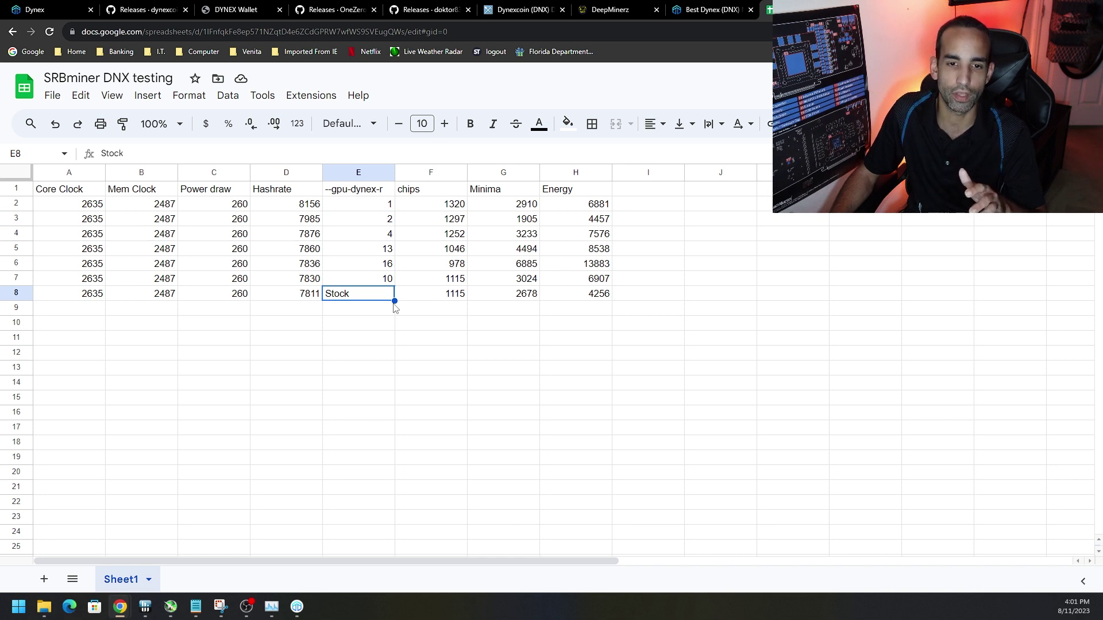
click(387, 269)
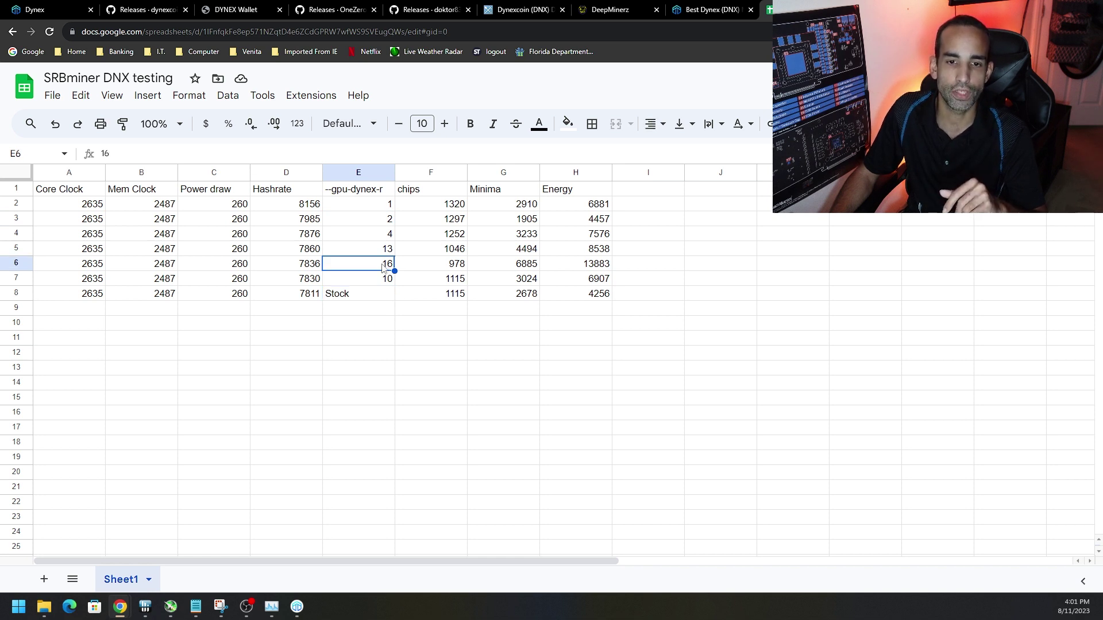
click(356, 281)
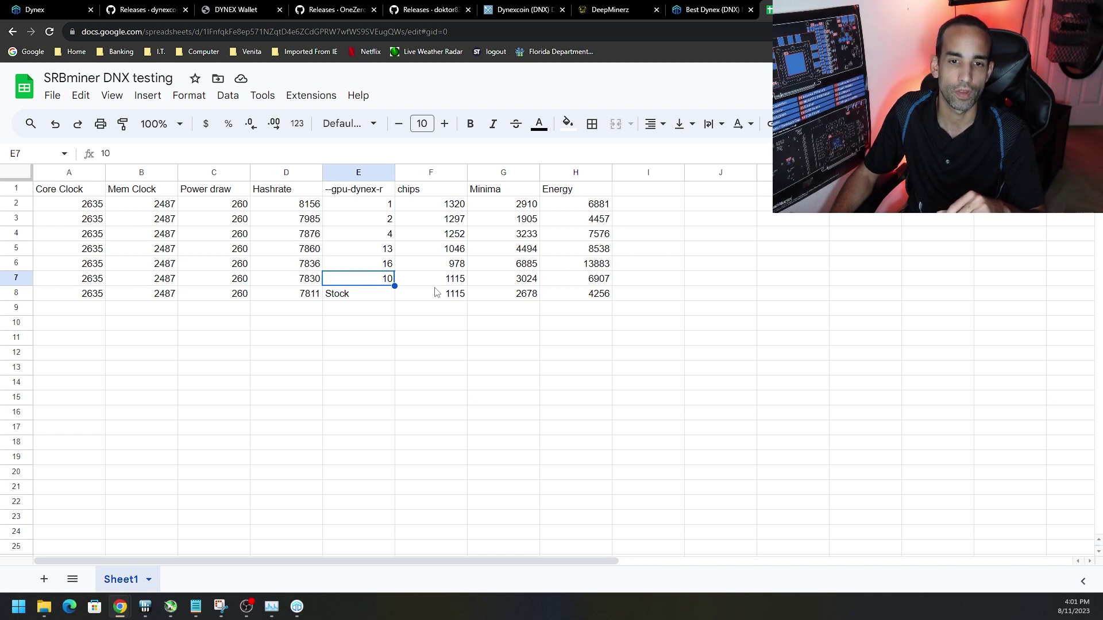
Step: Review the chips, Minima, Energy, --gpu-dynex-r and Hashrate result columns
drag(428, 208, 428, 299)
drag(502, 212, 592, 302)
click(440, 207)
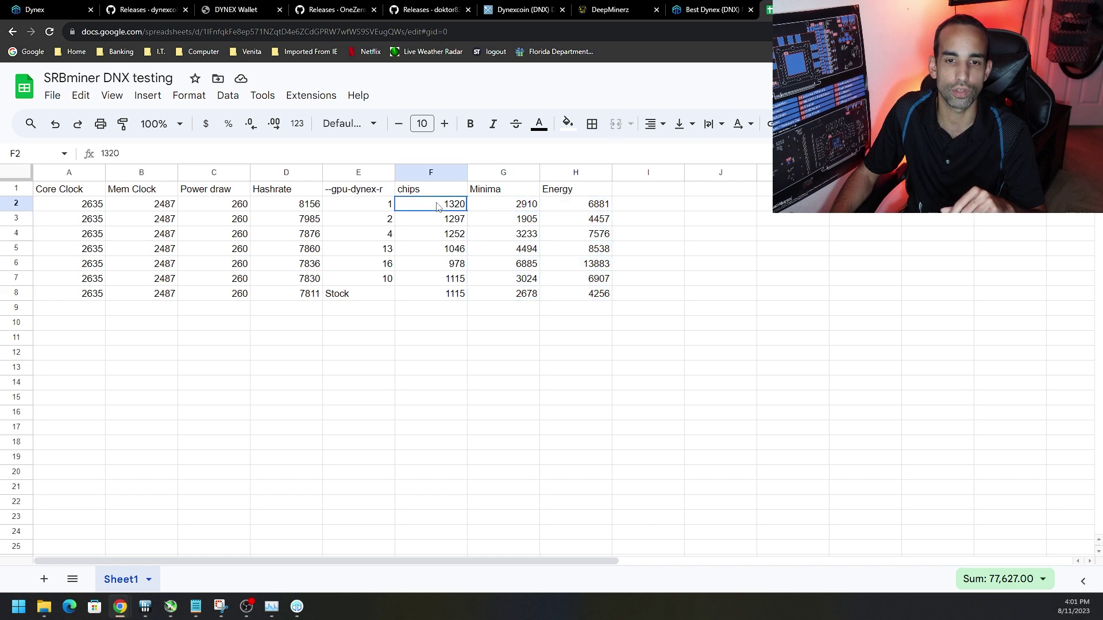
drag(372, 206, 382, 294)
drag(301, 208, 305, 294)
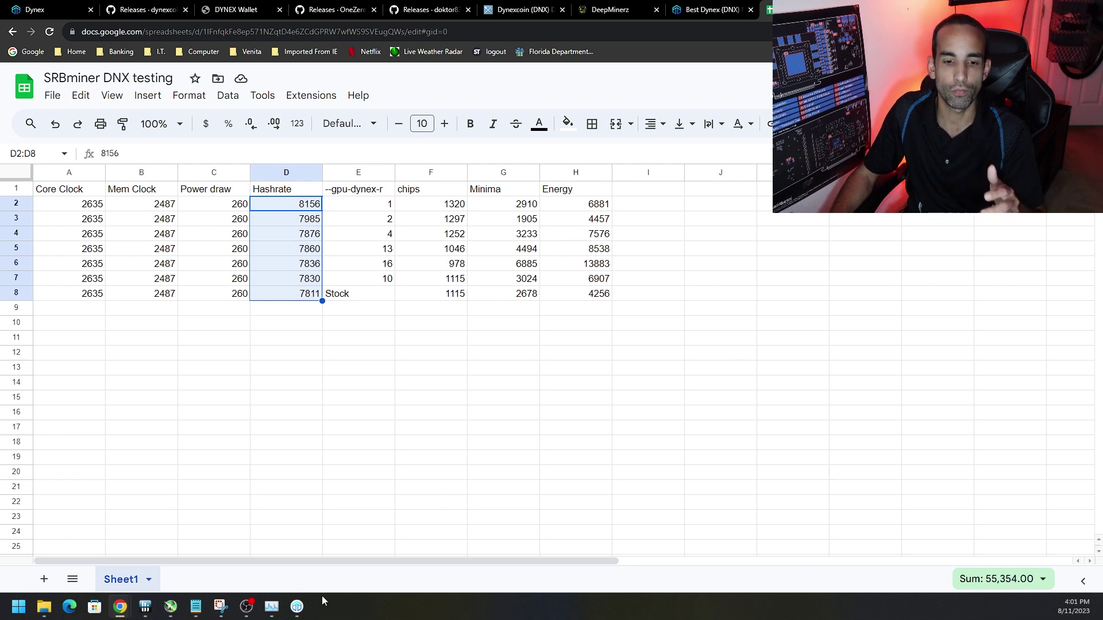
mouse_move(44, 607)
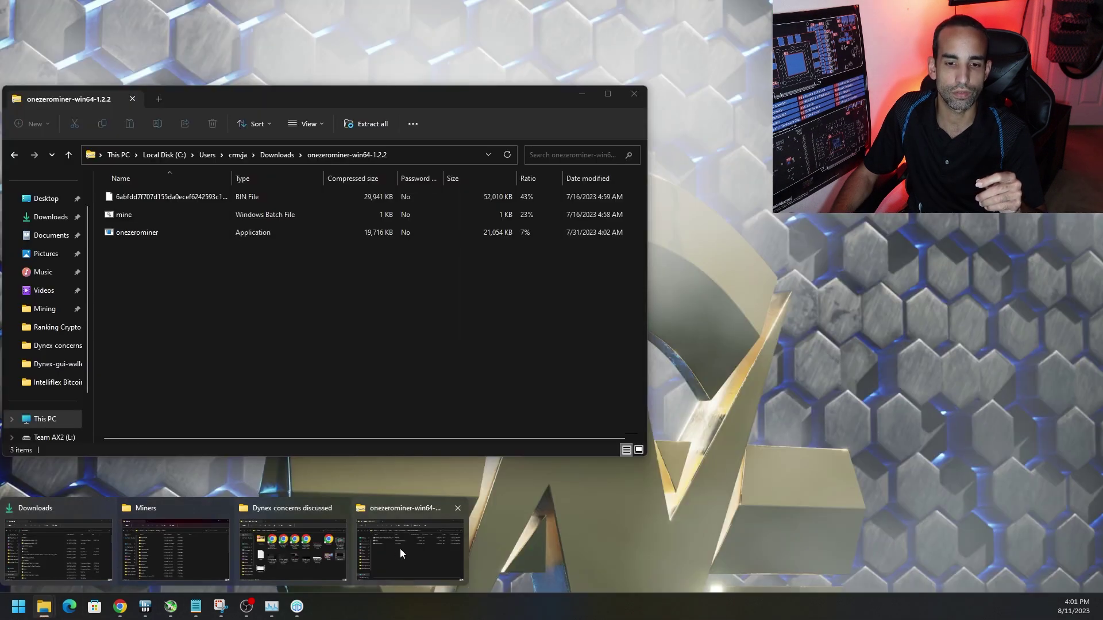
Step: Bring up the mine script in Notepad and open File > Save as
click(399, 549)
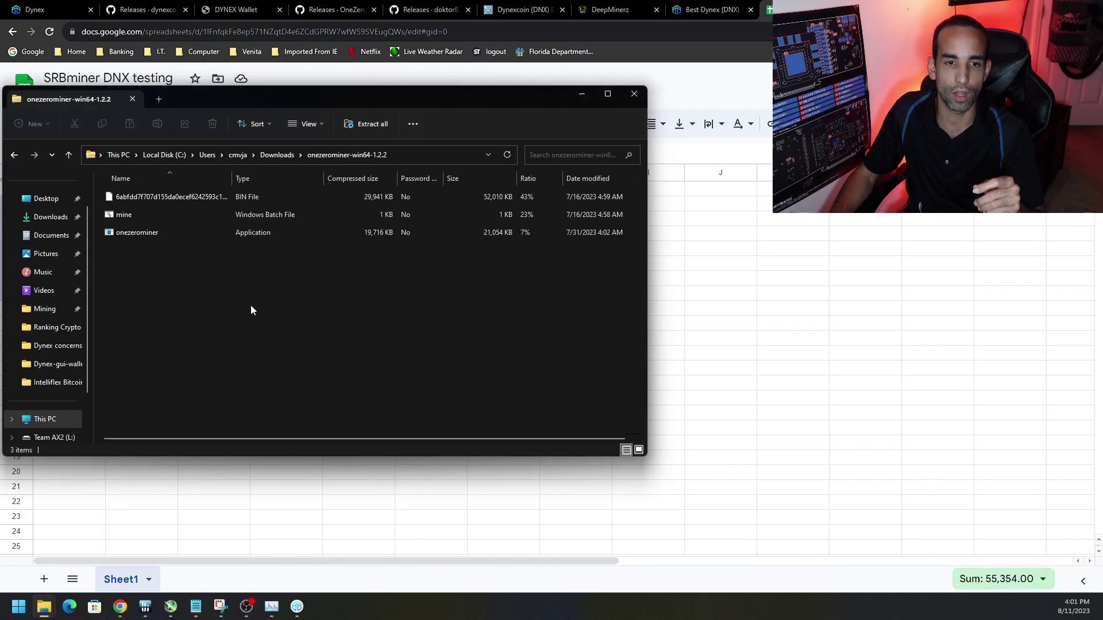
mouse_move(196, 606)
click(239, 539)
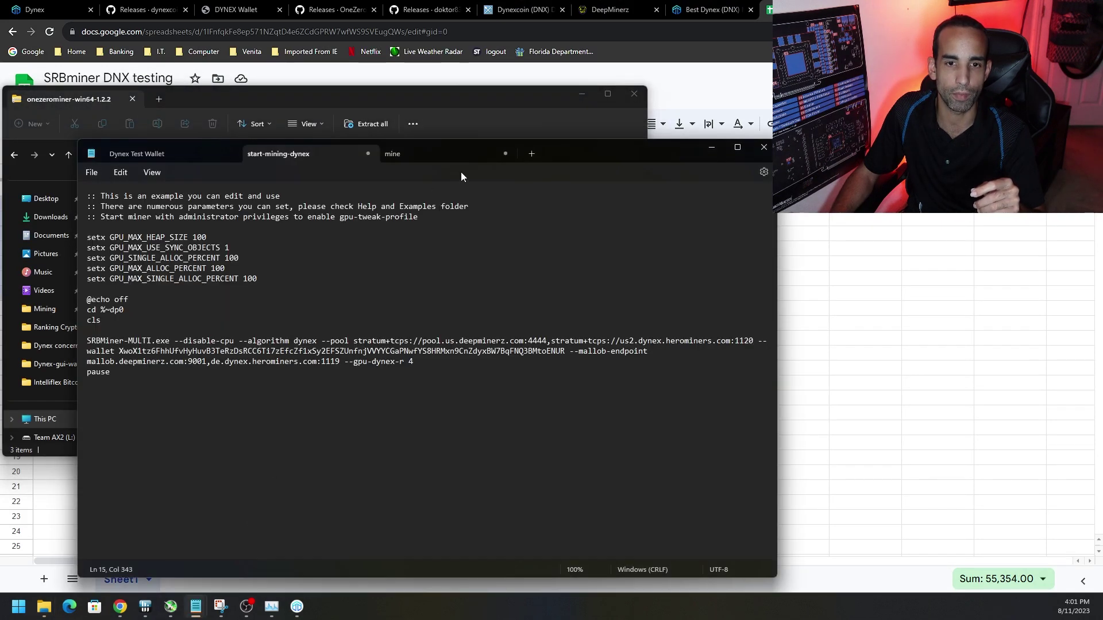
click(454, 156)
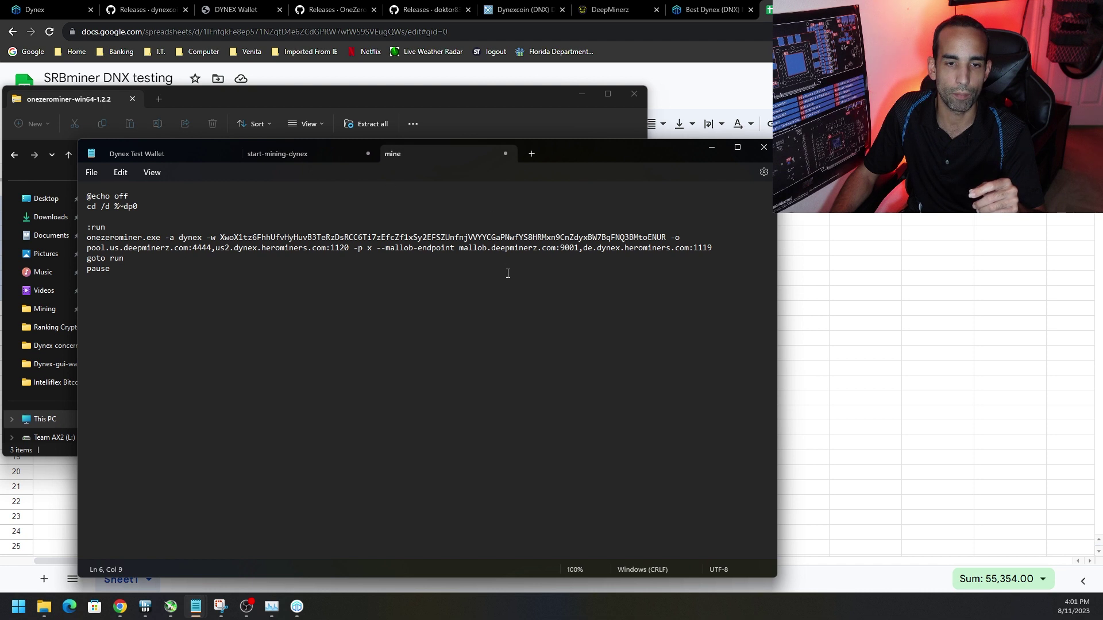
click(88, 174)
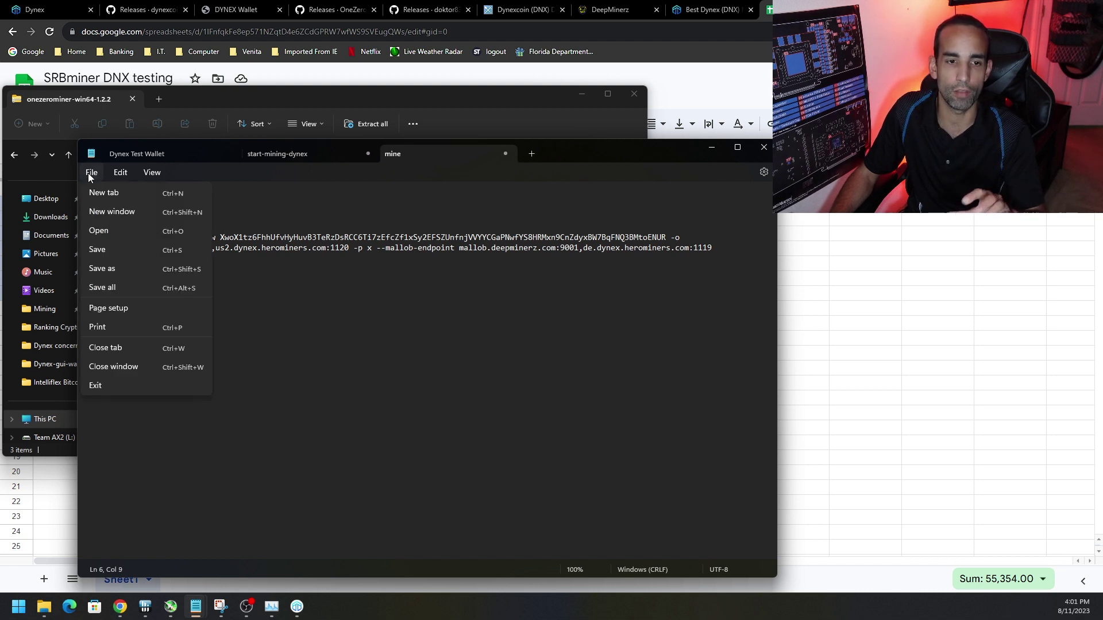
click(136, 267)
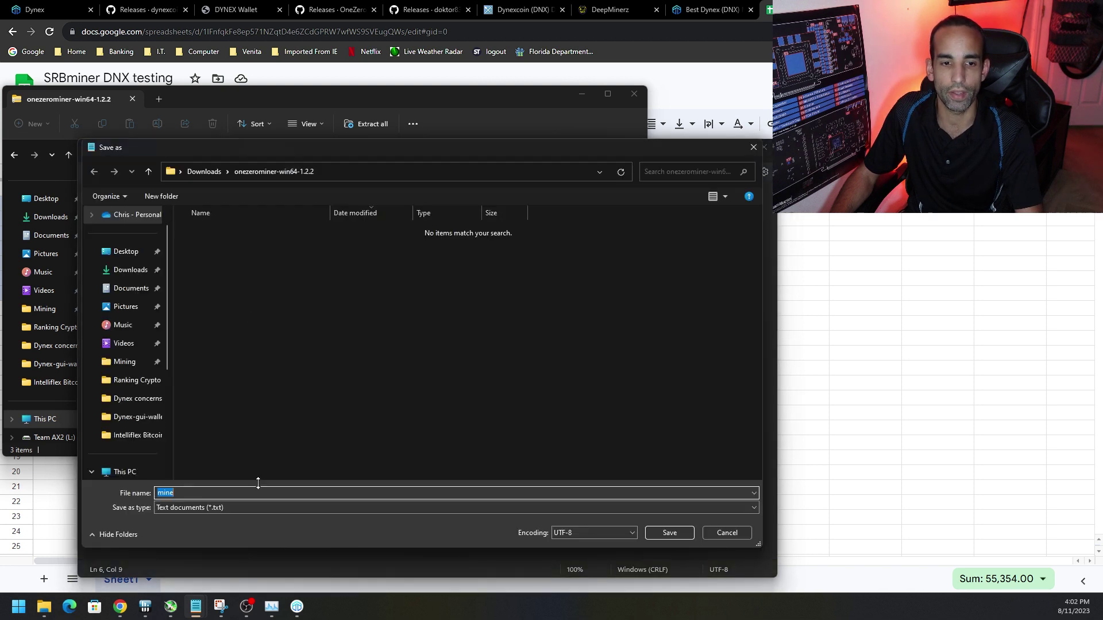
Step: Save the script as 'Dynex Test.bat' with the All files type
click(240, 507)
click(231, 529)
double_click(224, 490)
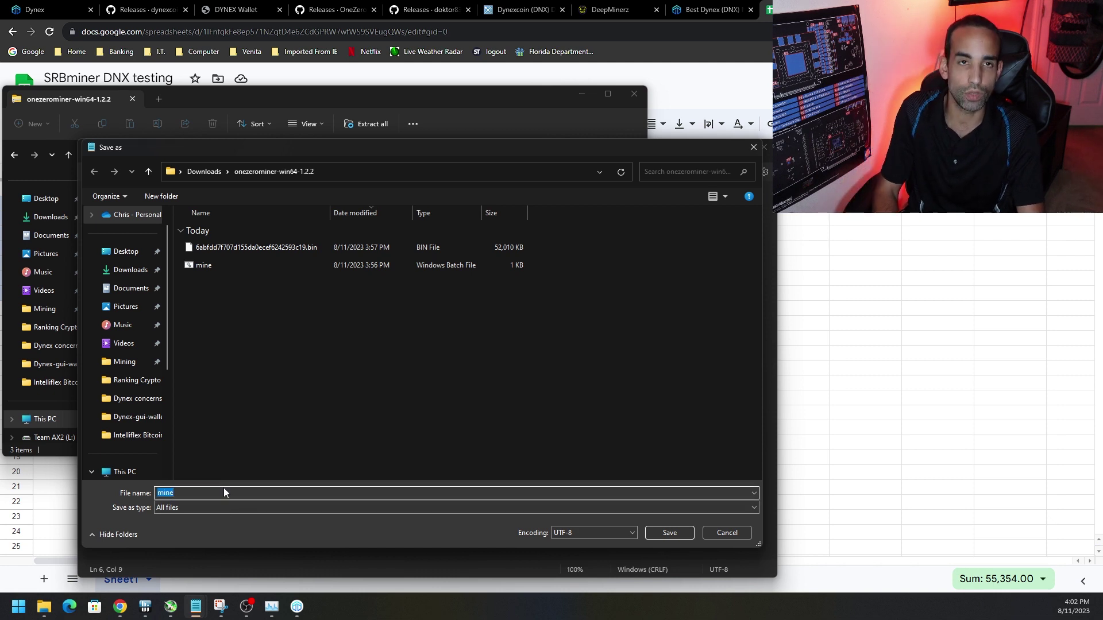
text(Dynex Te)
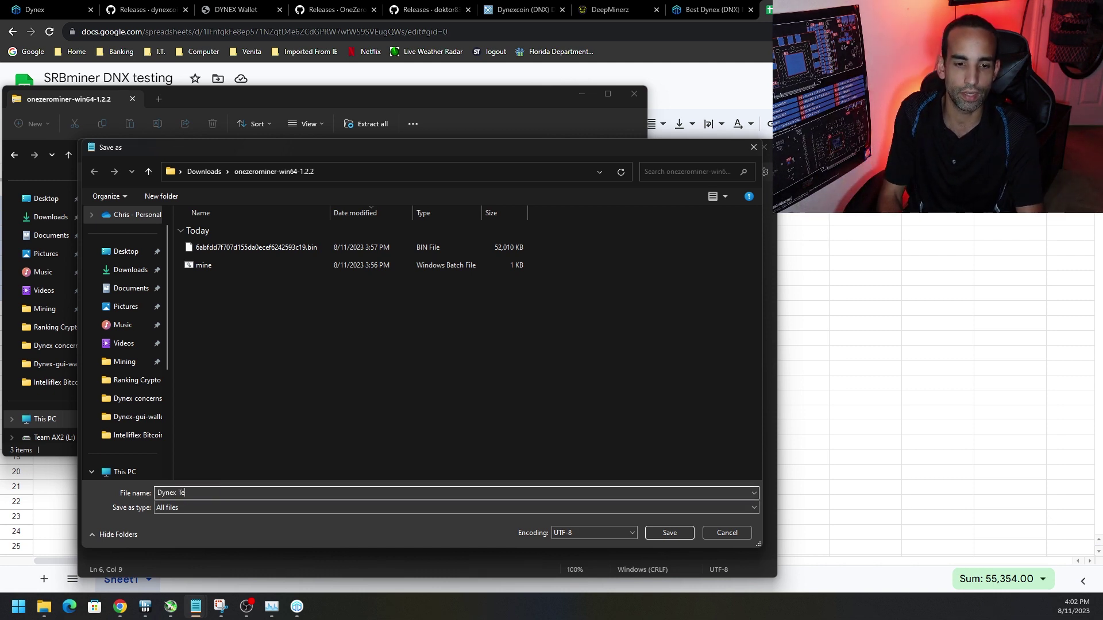
text(st.bat)
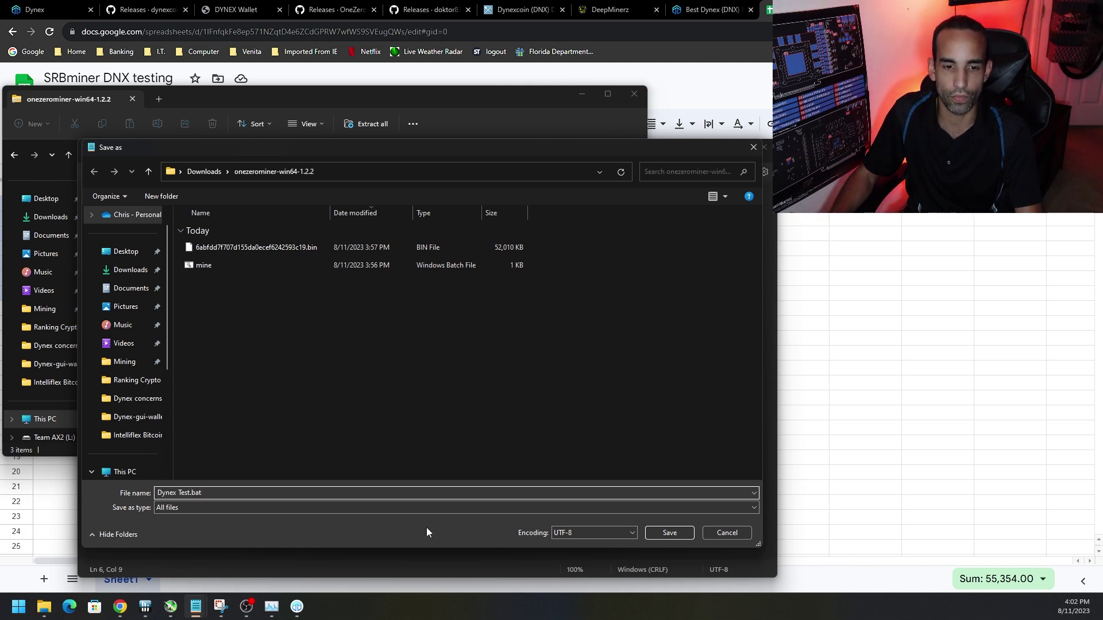
click(294, 507)
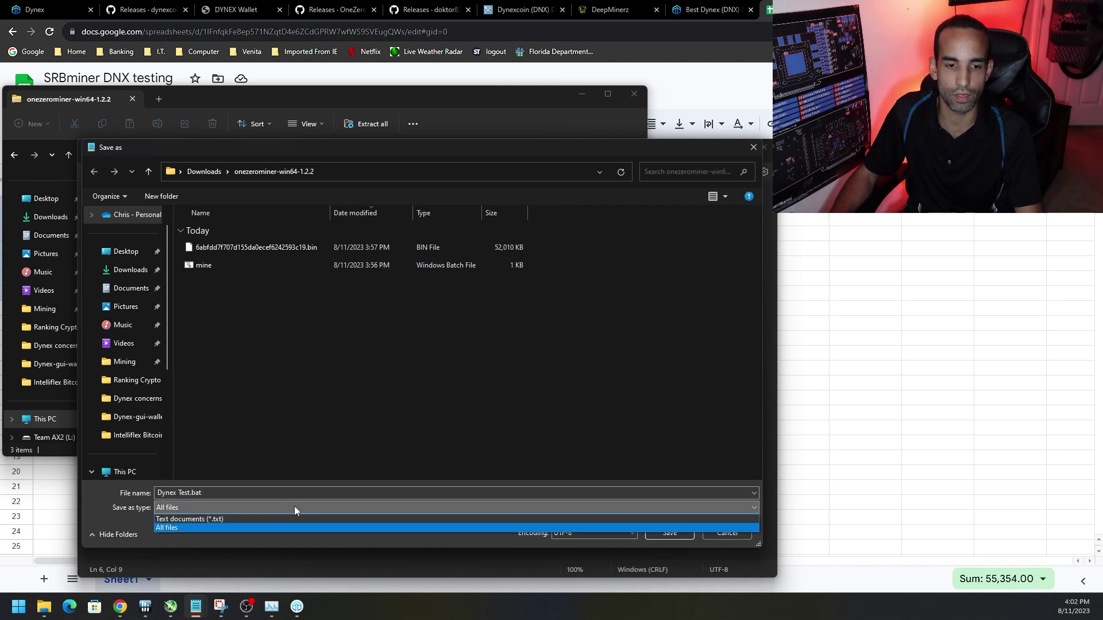
click(261, 542)
click(667, 532)
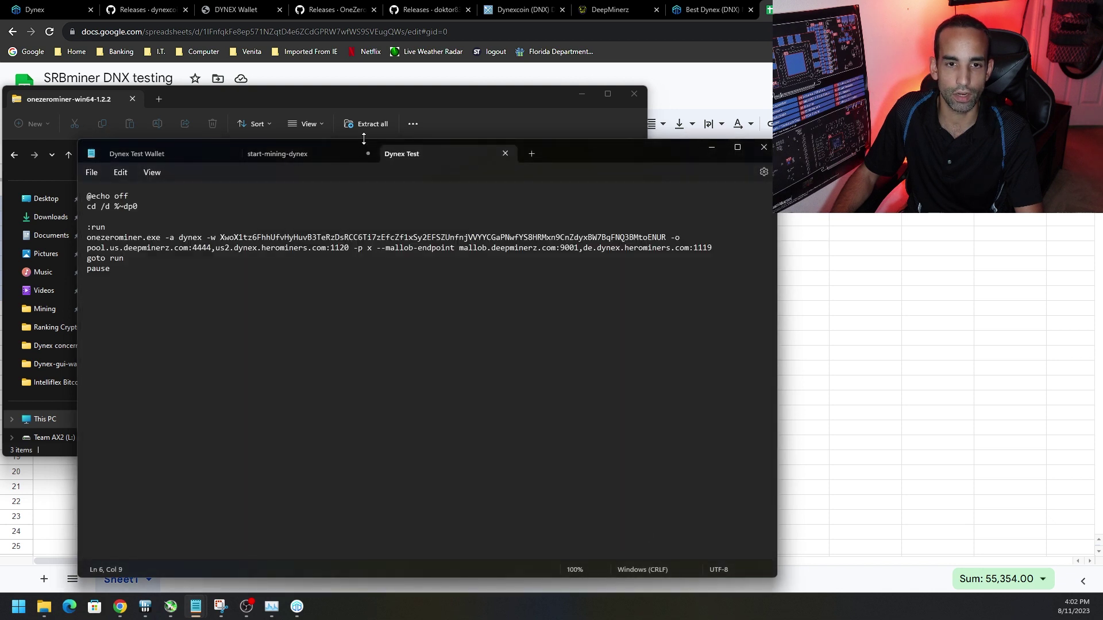
click(413, 92)
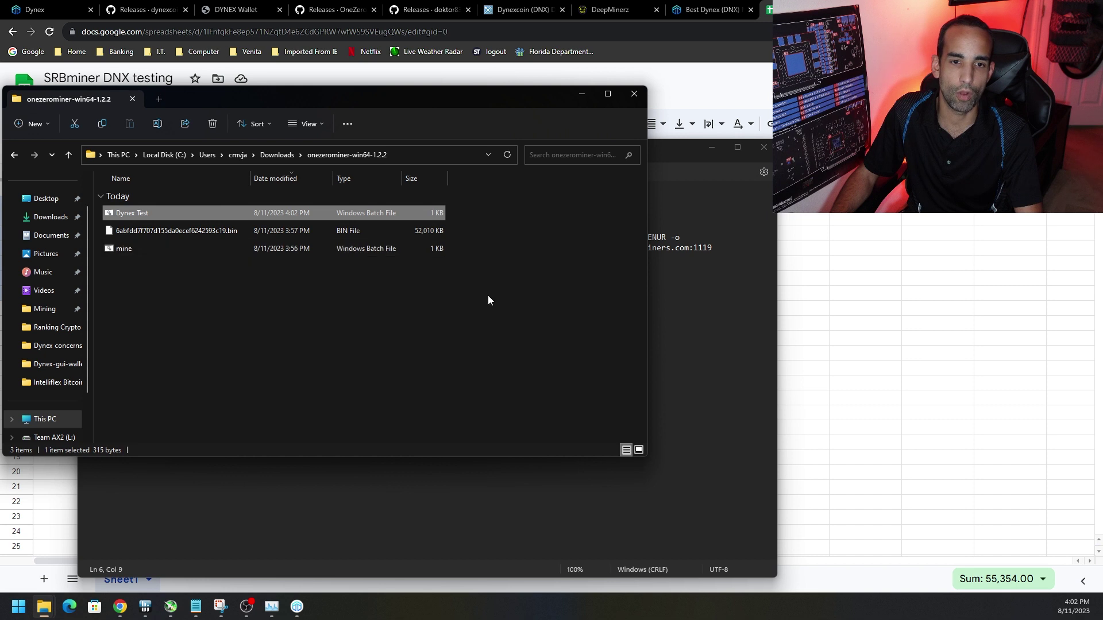
right_click(172, 250)
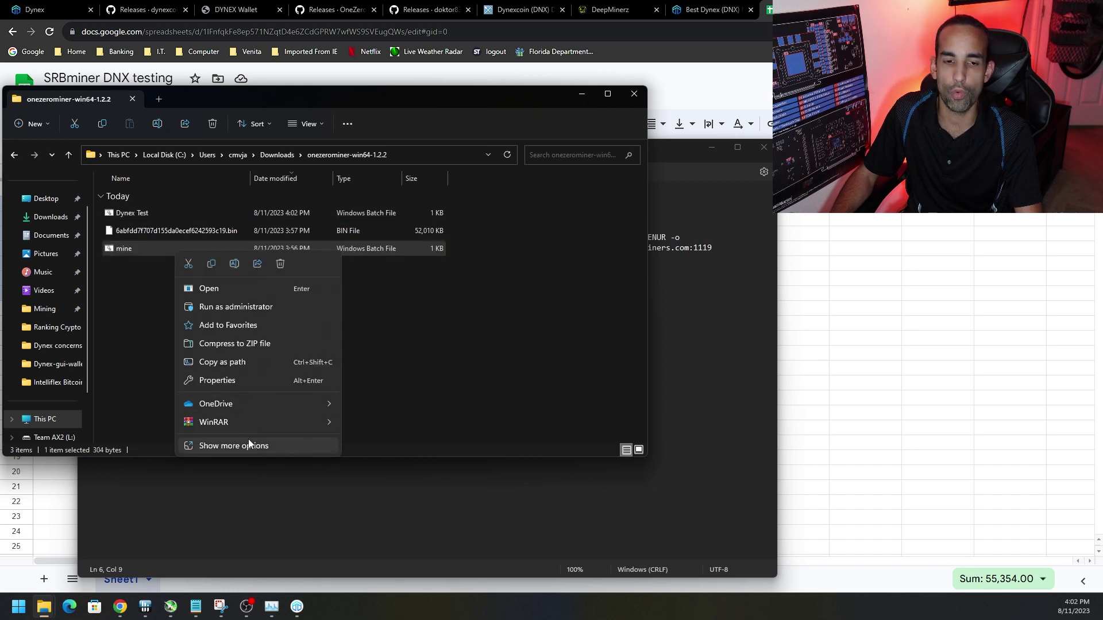
click(458, 388)
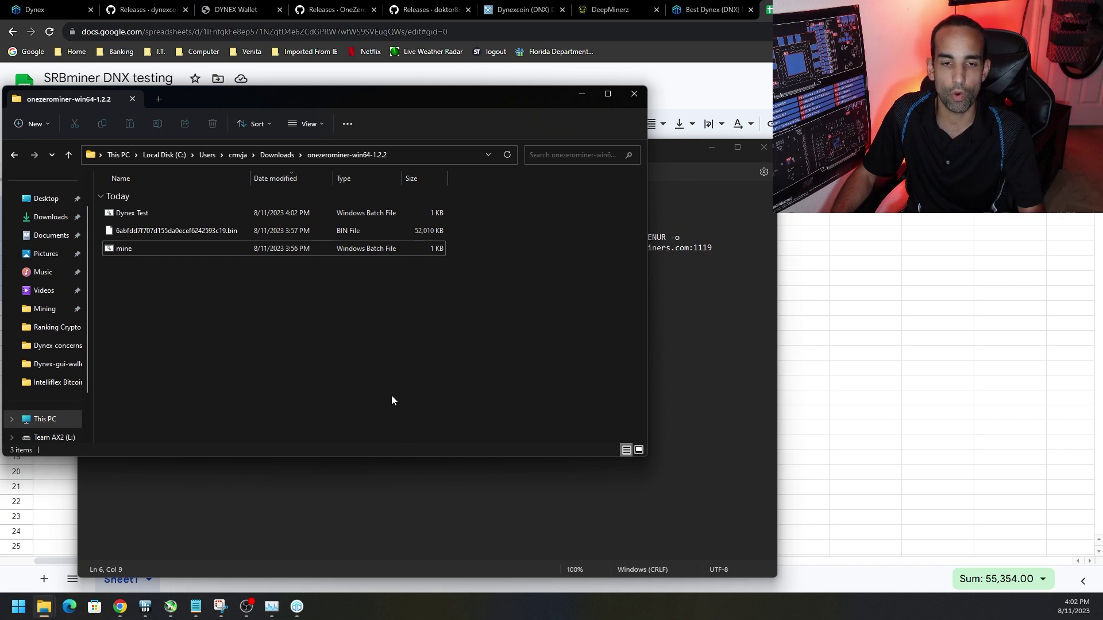
click(151, 254)
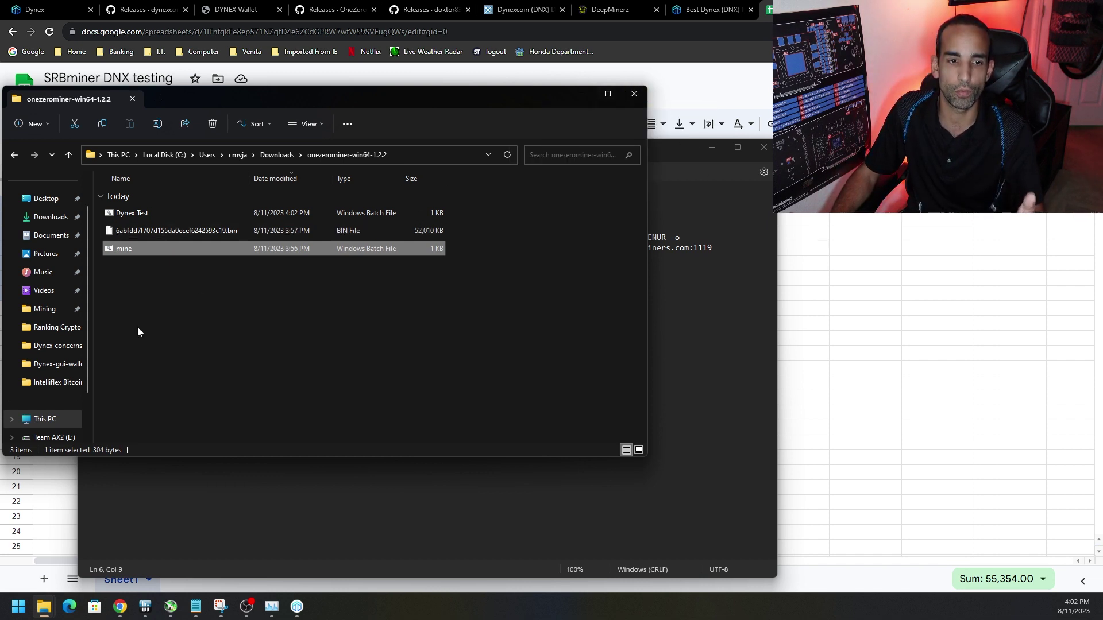
click(26, 316)
Step: Navigate through Miners and SRBminer into the SRBMiner-Multi-2-3-2 folder
scroll(177, 330, down, 5)
scroll(177, 334, down, 1)
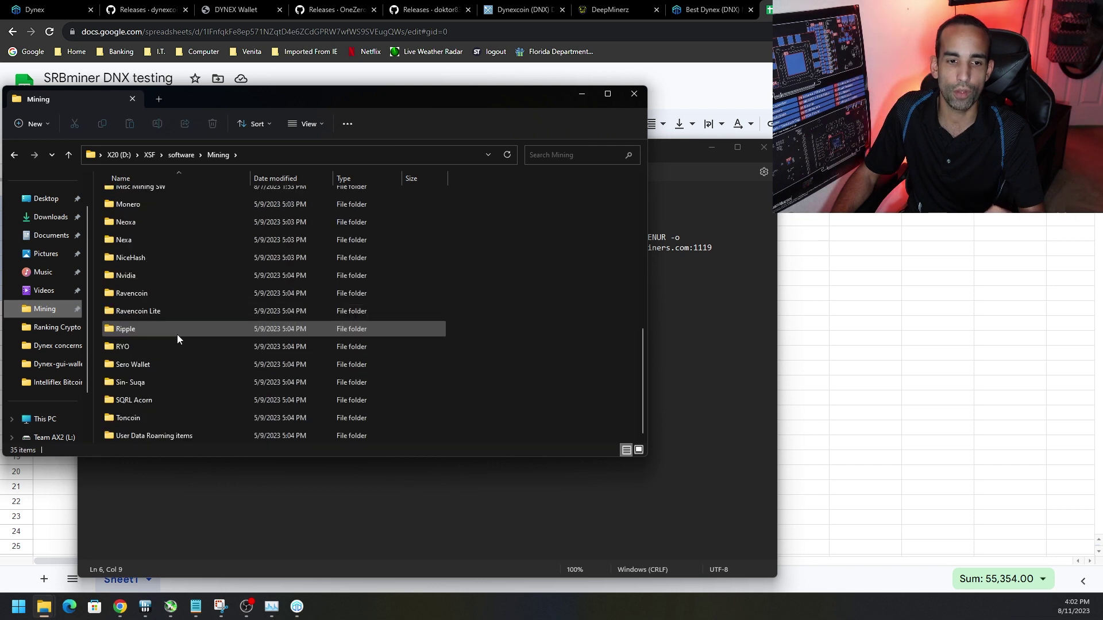
scroll(167, 322, up, 2)
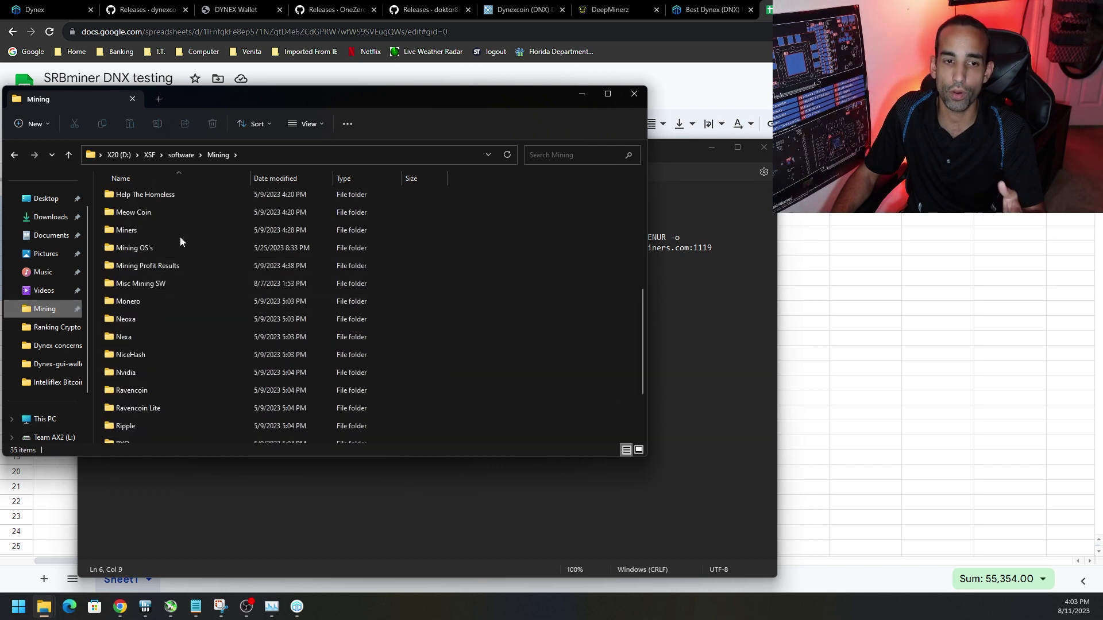
double_click(181, 235)
scroll(202, 371, down, 3)
scroll(202, 371, down, 2)
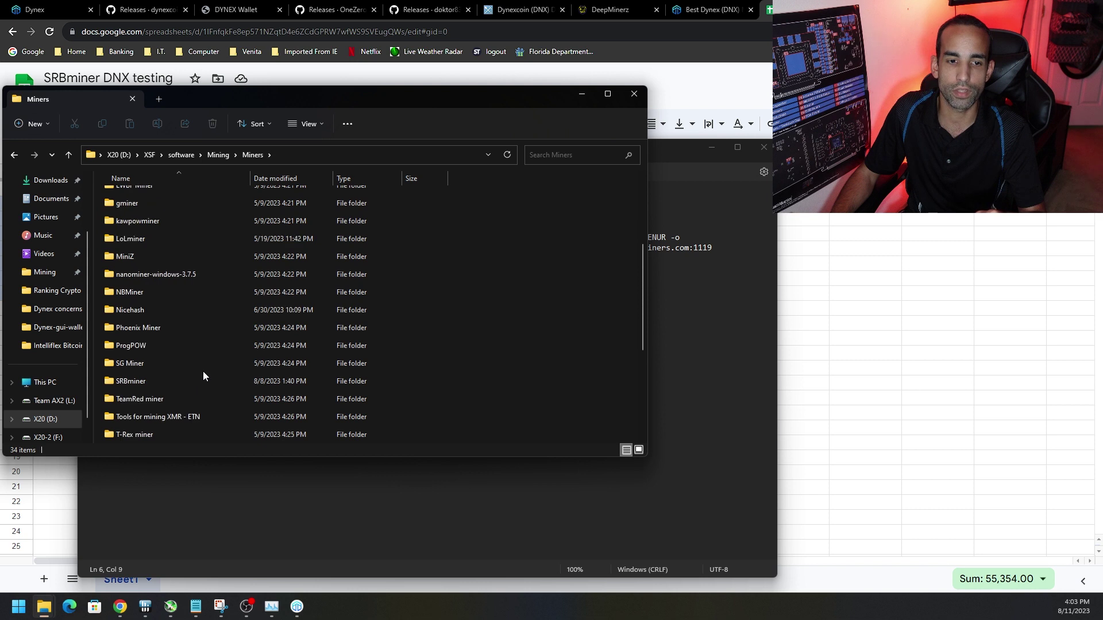
double_click(188, 326)
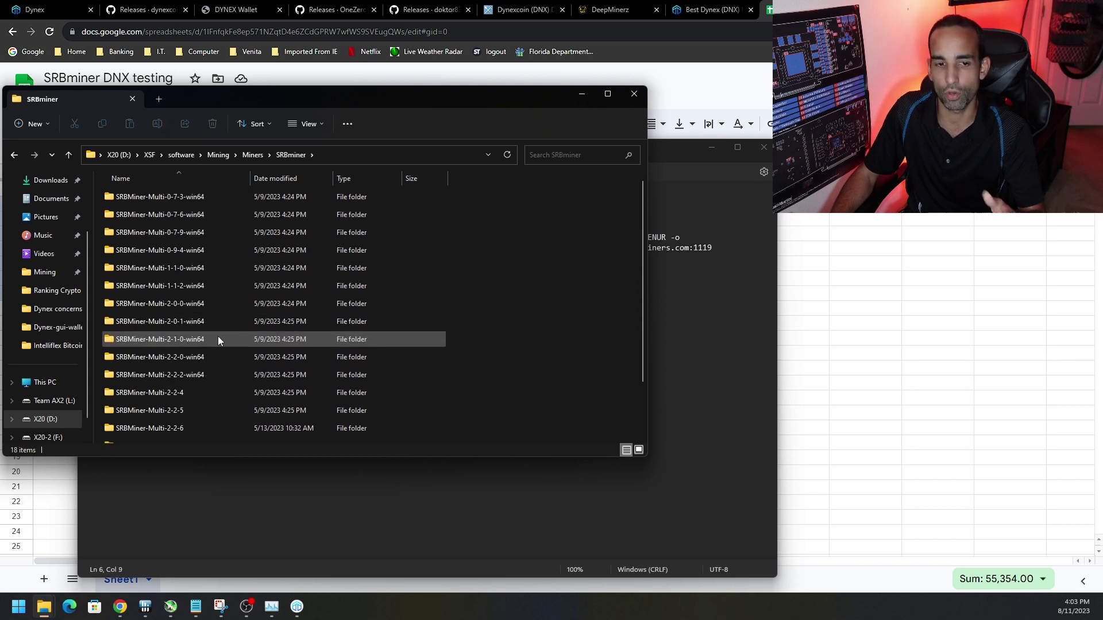
scroll(218, 336, down, 2)
double_click(186, 433)
Step: Browse the folder's XSF batch files, from ETHash NH to Dynex DeepMinerz Pool
scroll(204, 410, down, 10)
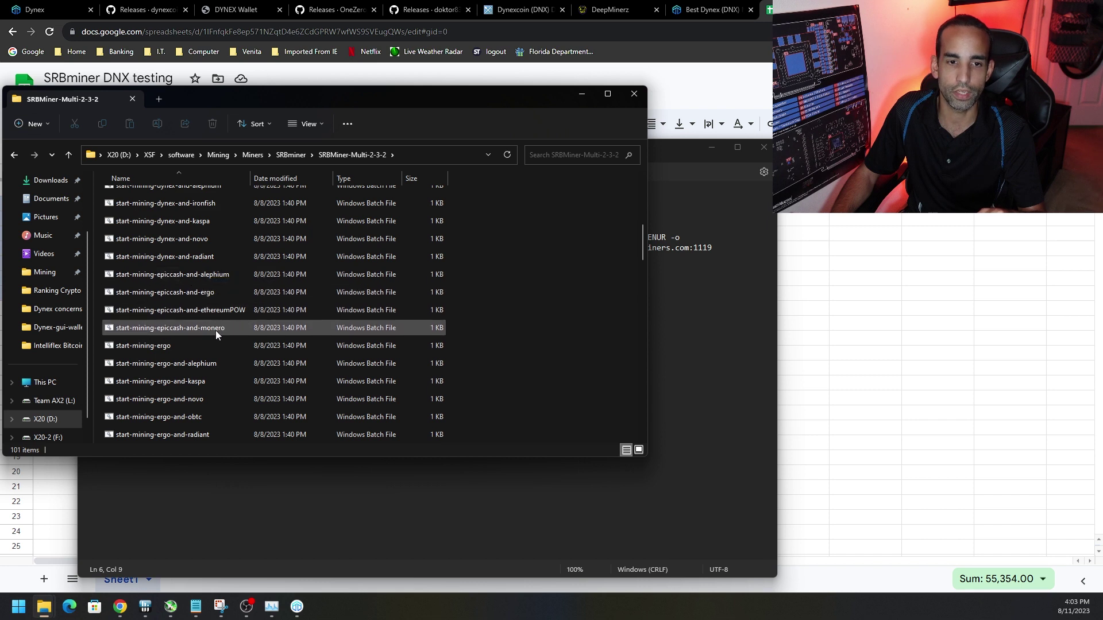
scroll(281, 336, down, 3)
scroll(281, 344, down, 3)
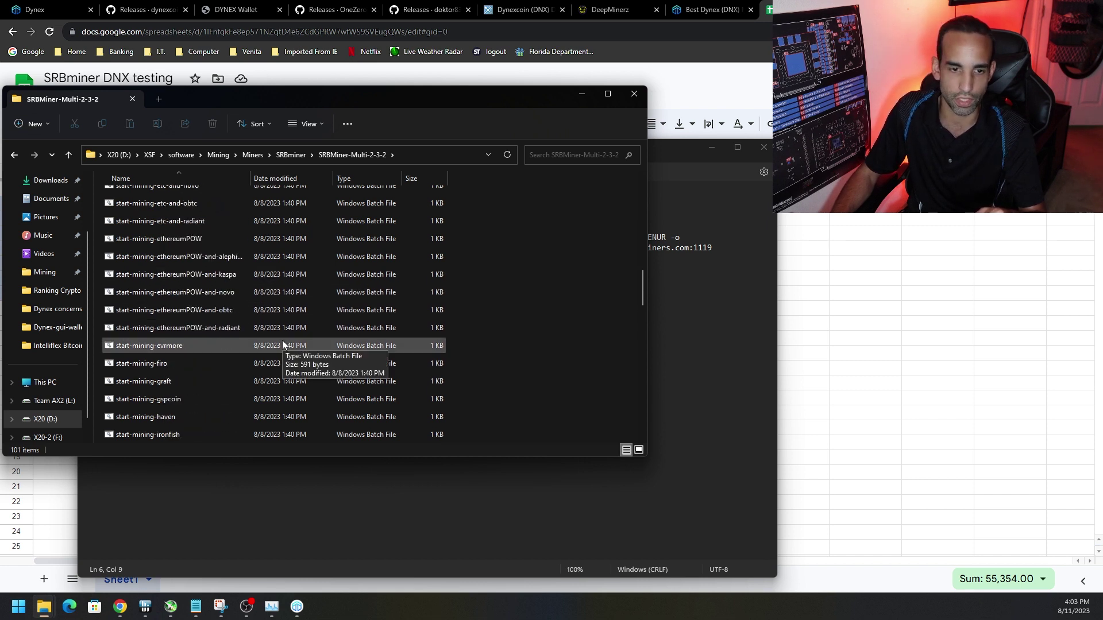
scroll(281, 343, down, 4)
scroll(283, 341, down, 4)
scroll(284, 343, down, 6)
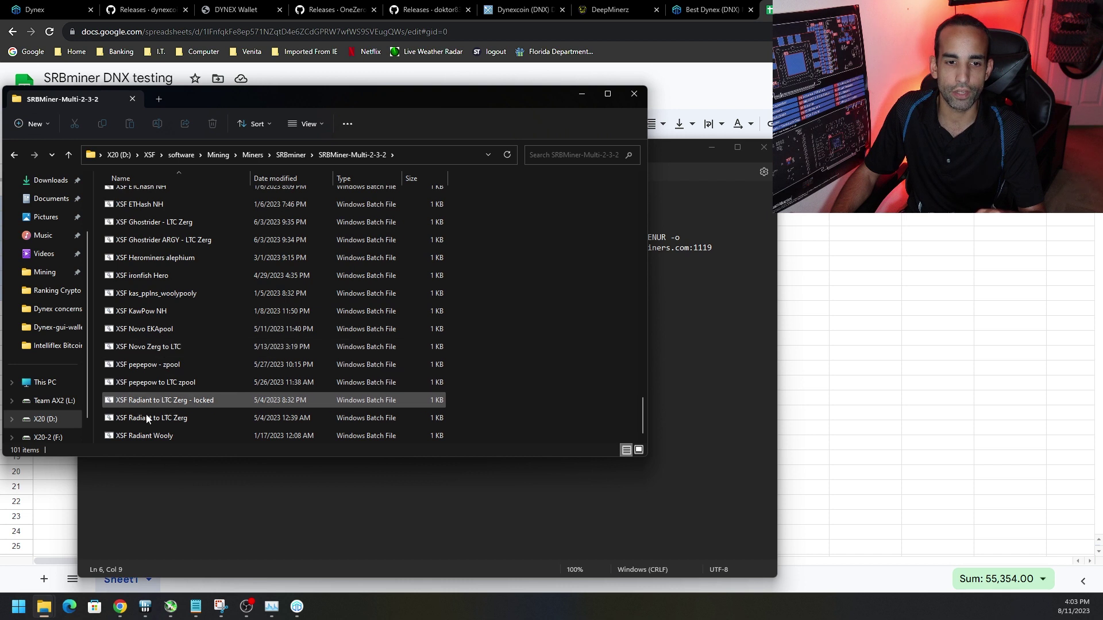
click(176, 205)
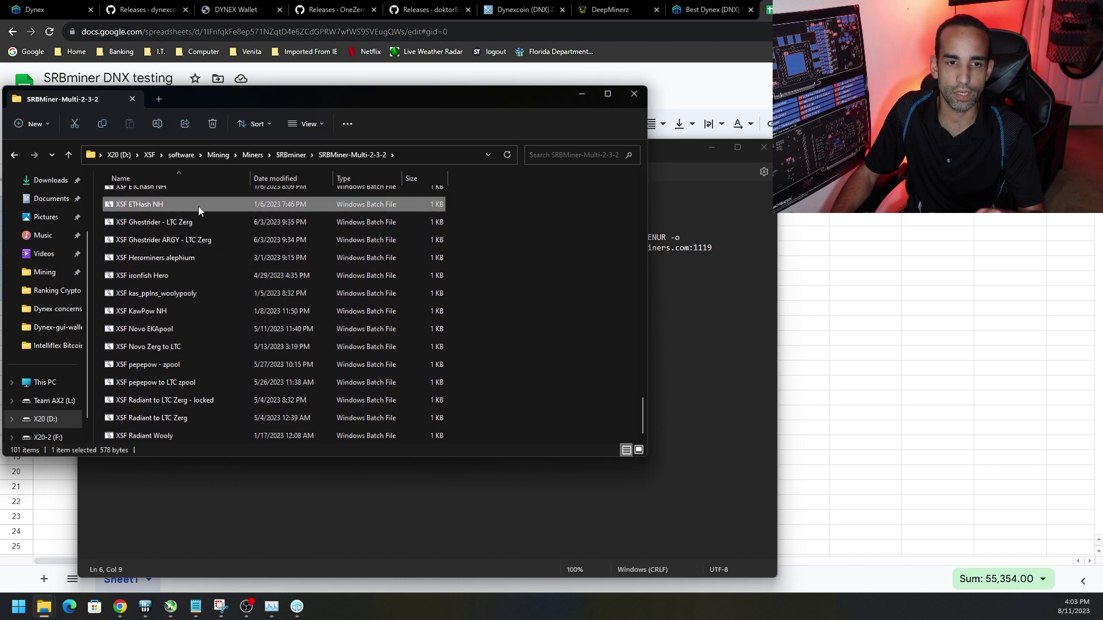
drag(544, 211, 202, 431)
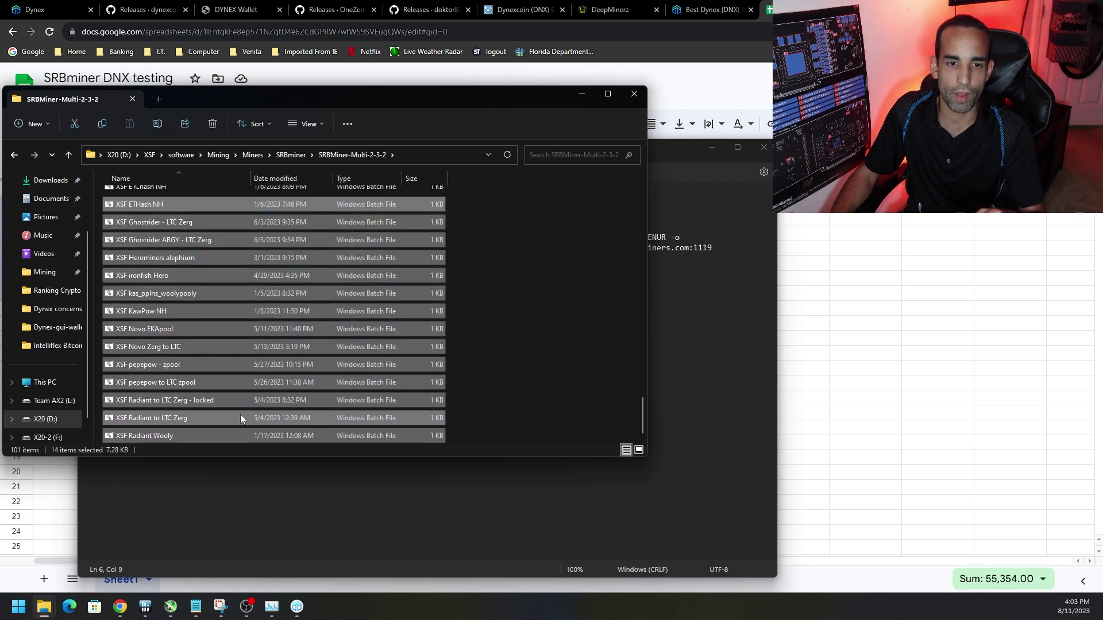
click(543, 341)
scroll(232, 282, up, 3)
click(197, 268)
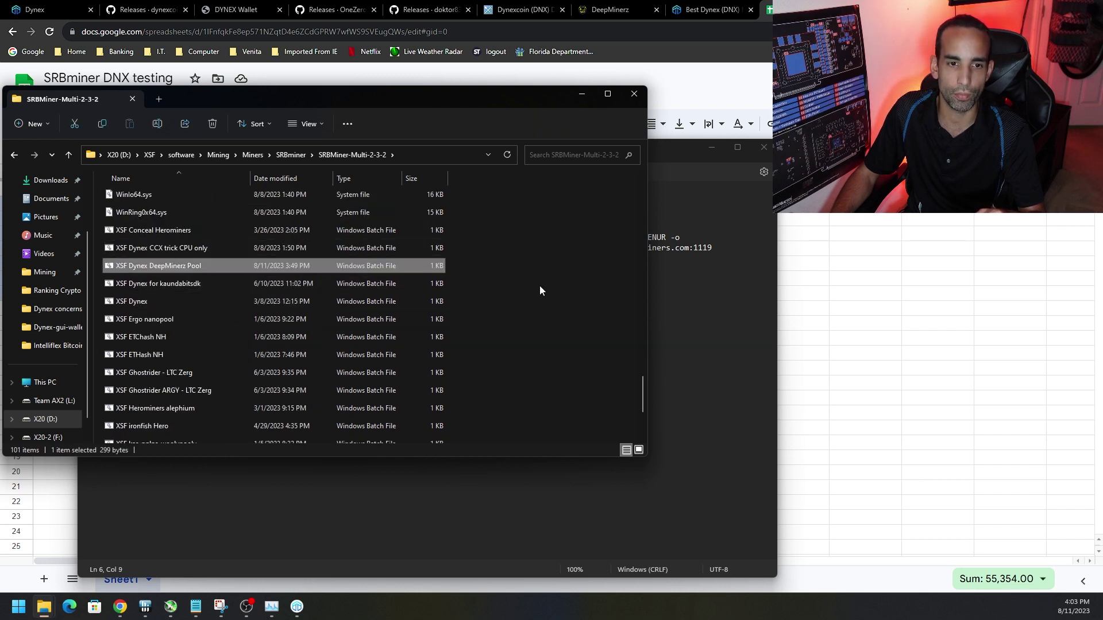
Step: Review the --gpu-dynex-r 4 option in the start-mining-dynex script
scroll(573, 359, up, 12)
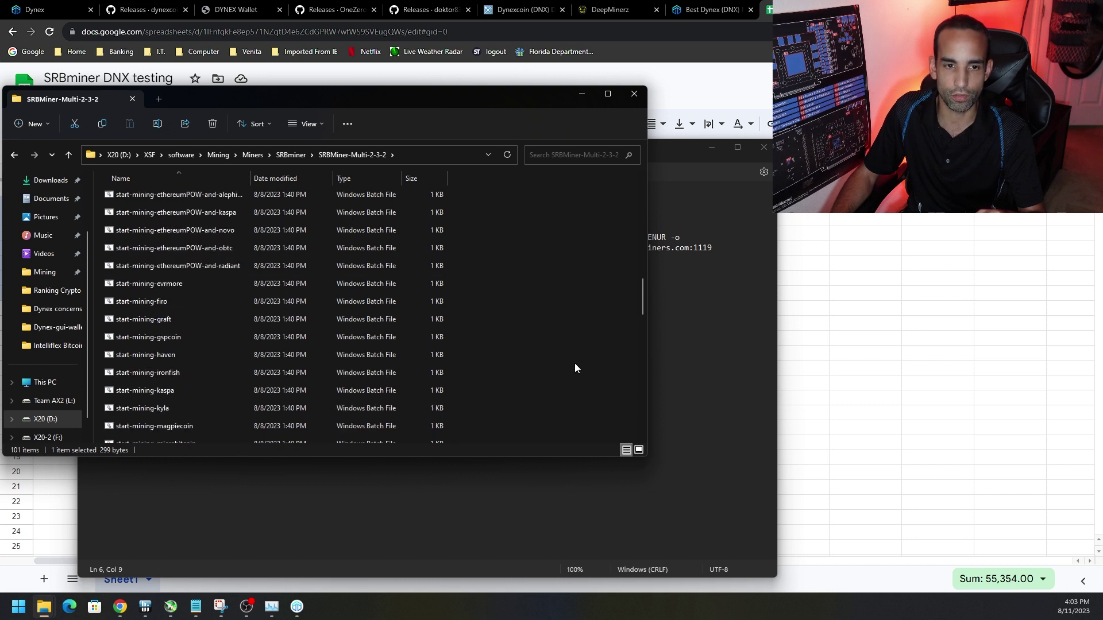
scroll(530, 362, up, 8)
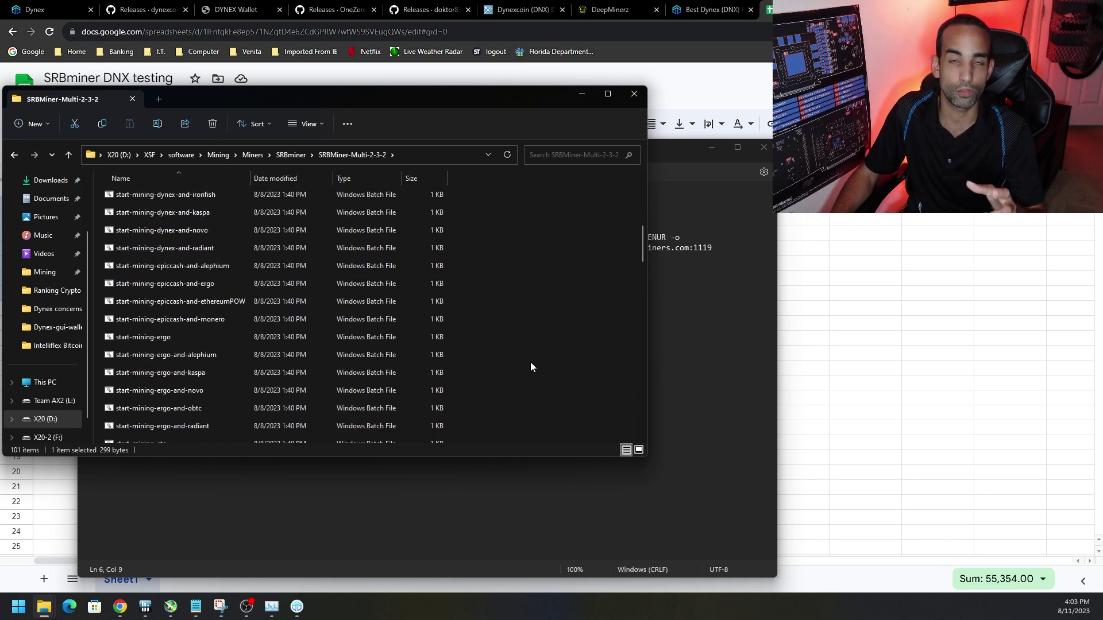
click(177, 269)
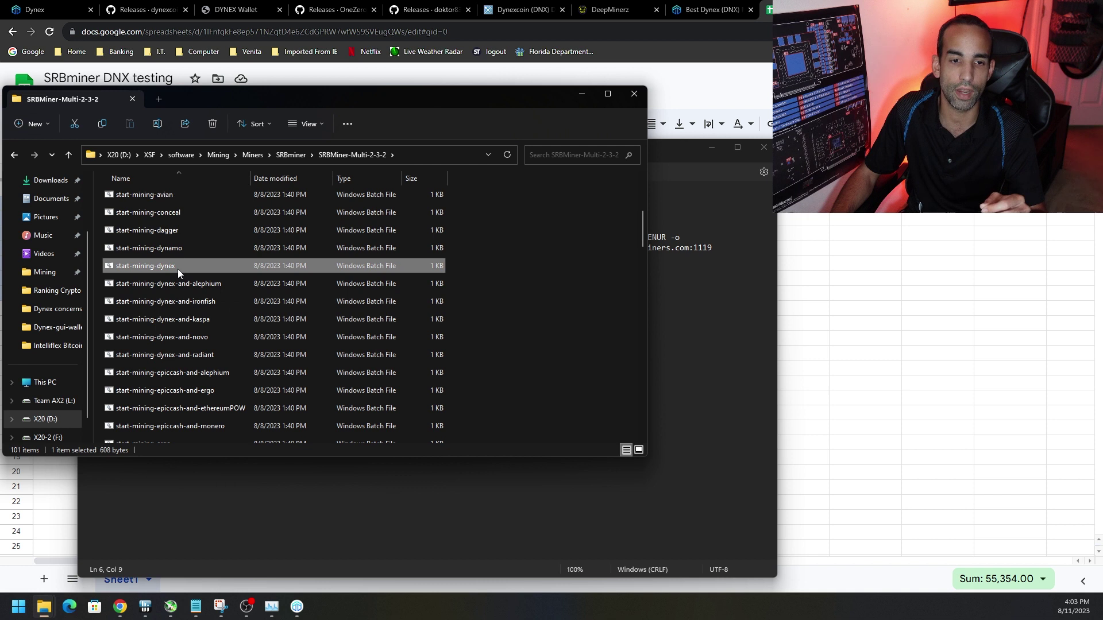
right_click(177, 269)
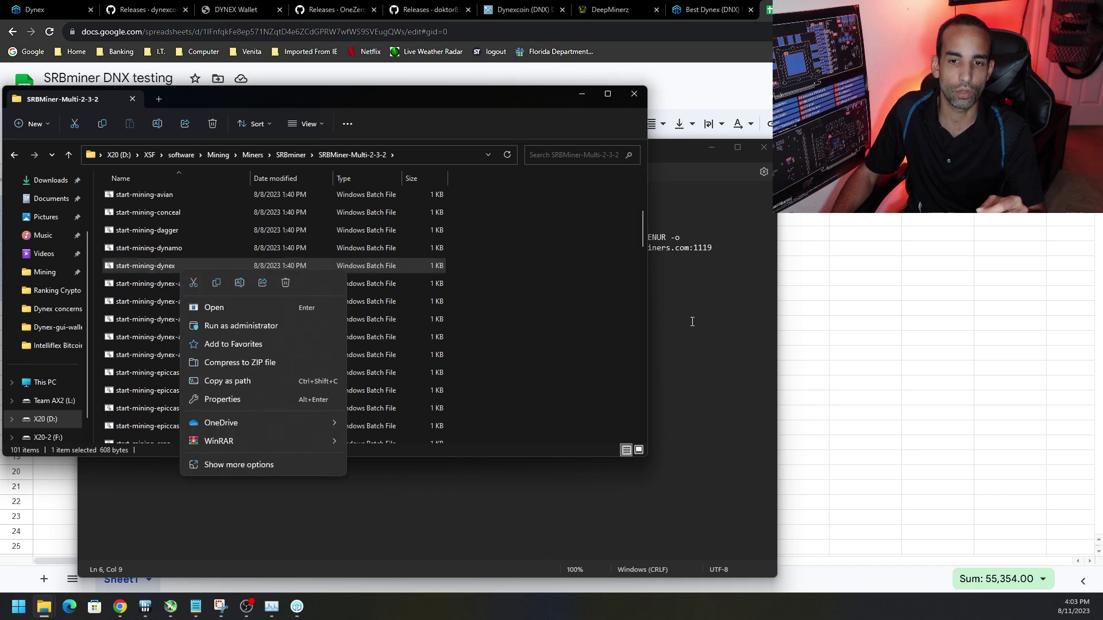
click(687, 318)
click(333, 156)
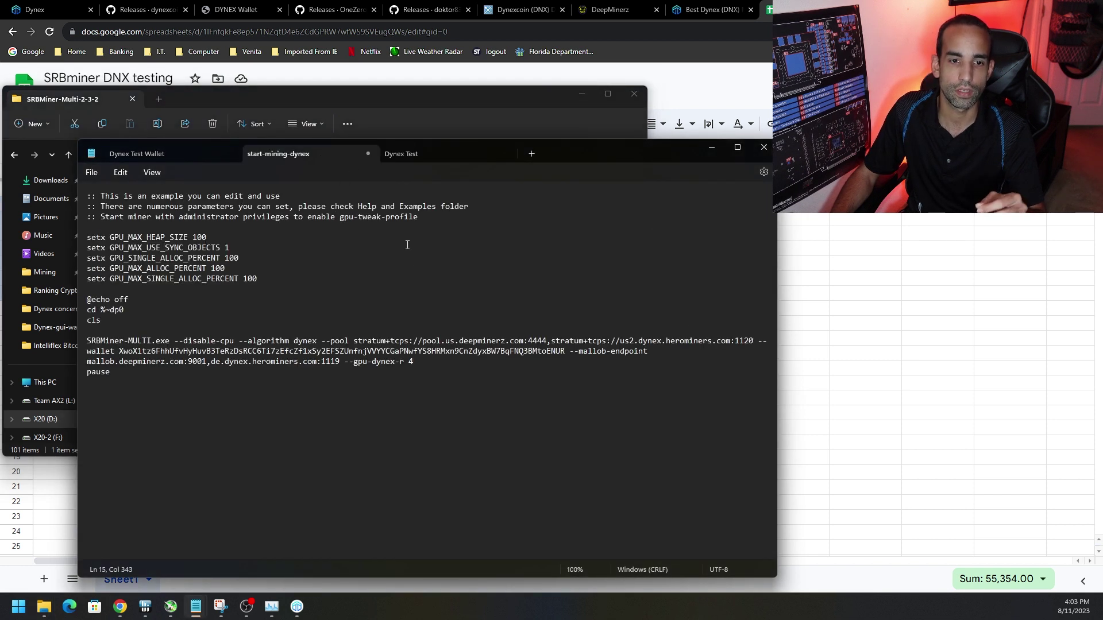
click(403, 98)
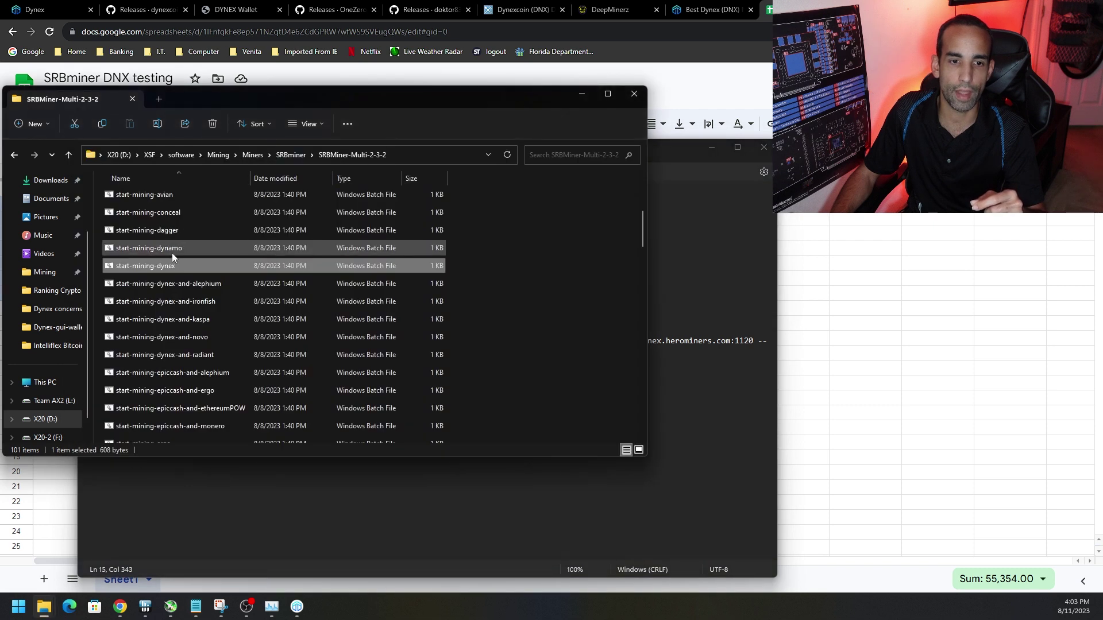
click(712, 410)
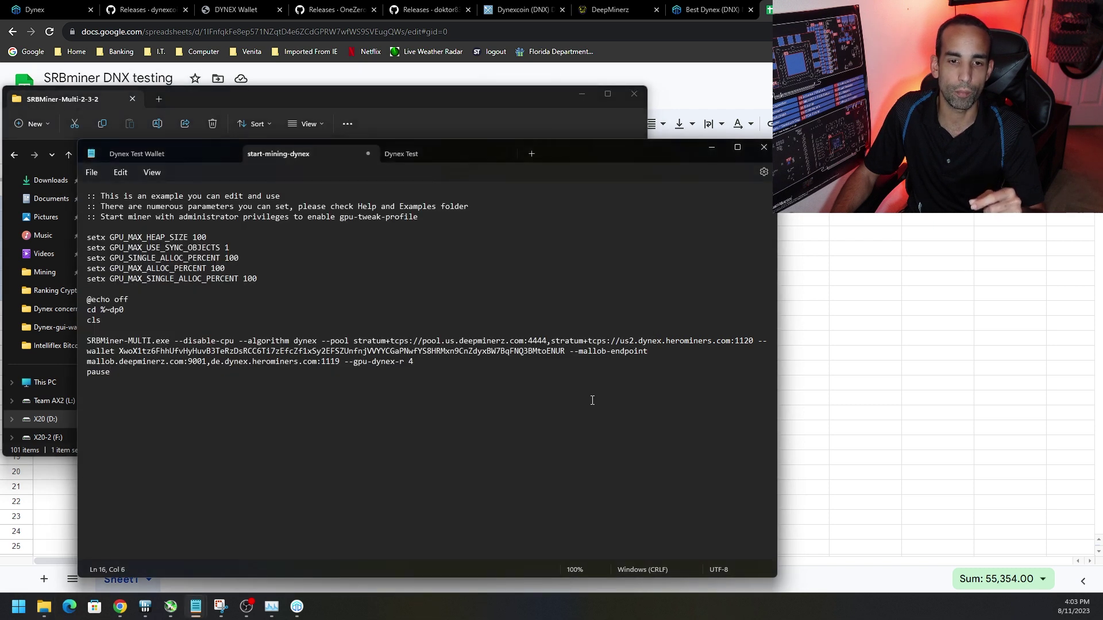
drag(413, 363, 348, 366)
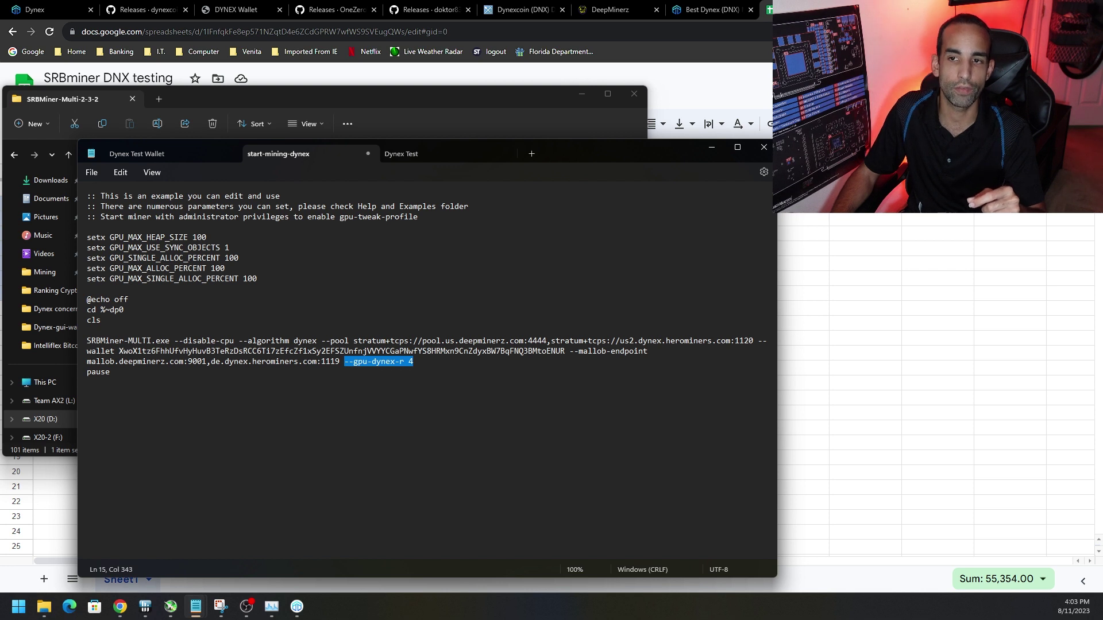
click(1037, 9)
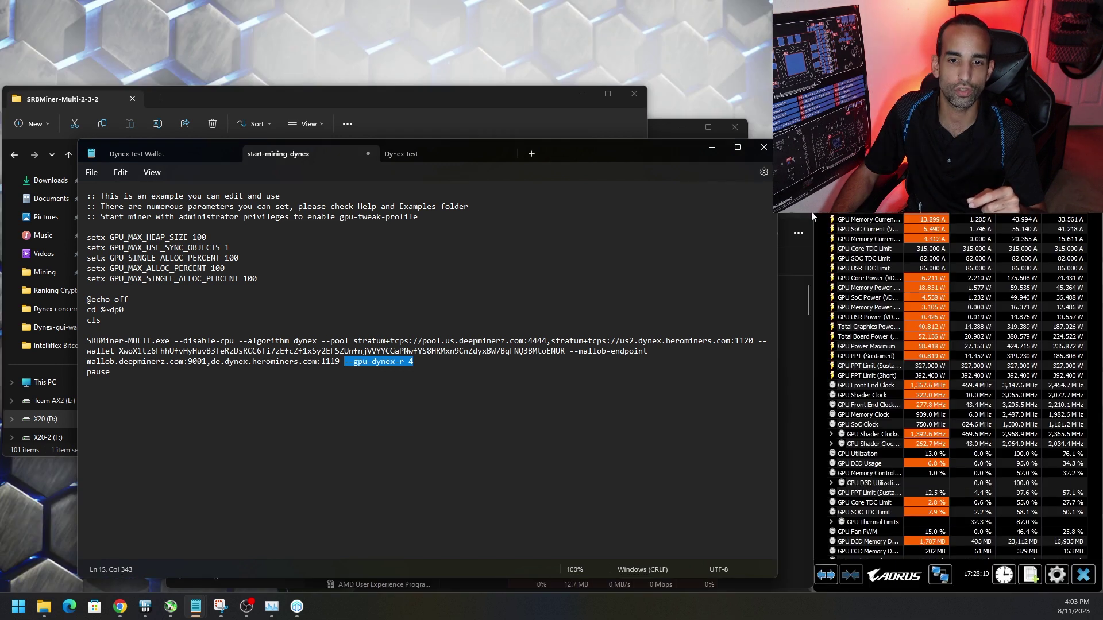
Step: Close start-mining-dynex unsaved, both Explorer windows and Task Manager, leaving MSI Afterburner in front
click(763, 148)
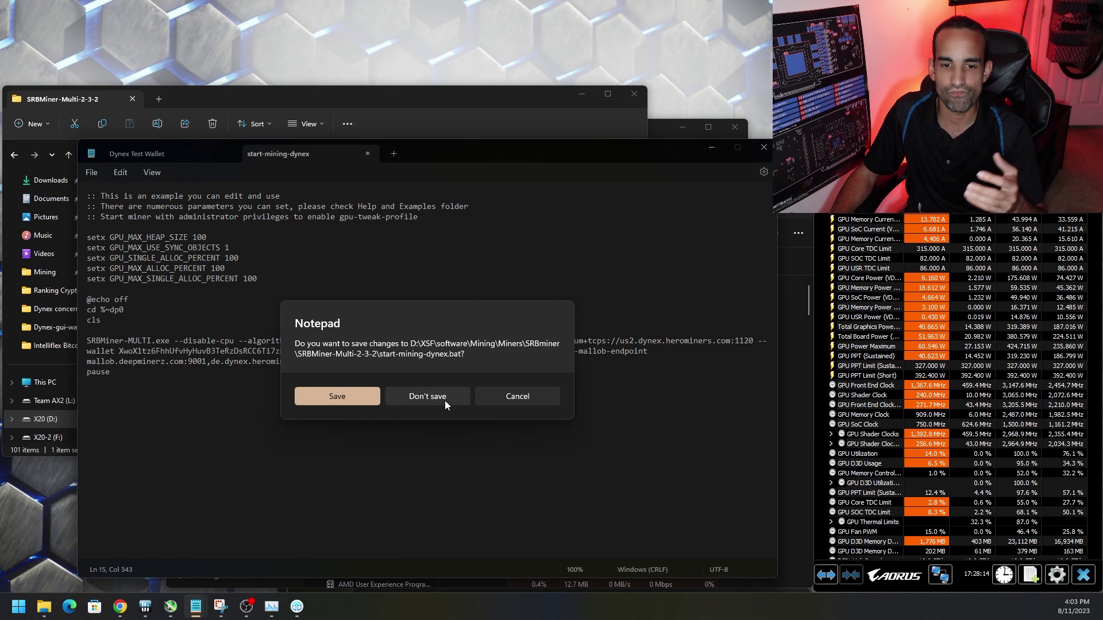
click(494, 395)
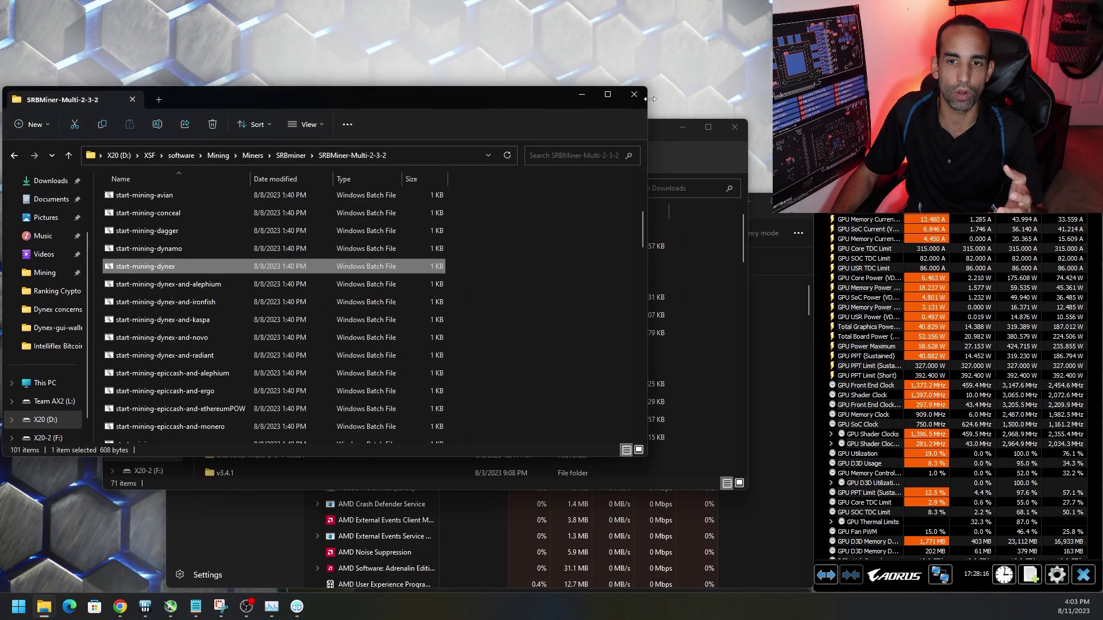
click(634, 95)
click(734, 127)
click(799, 198)
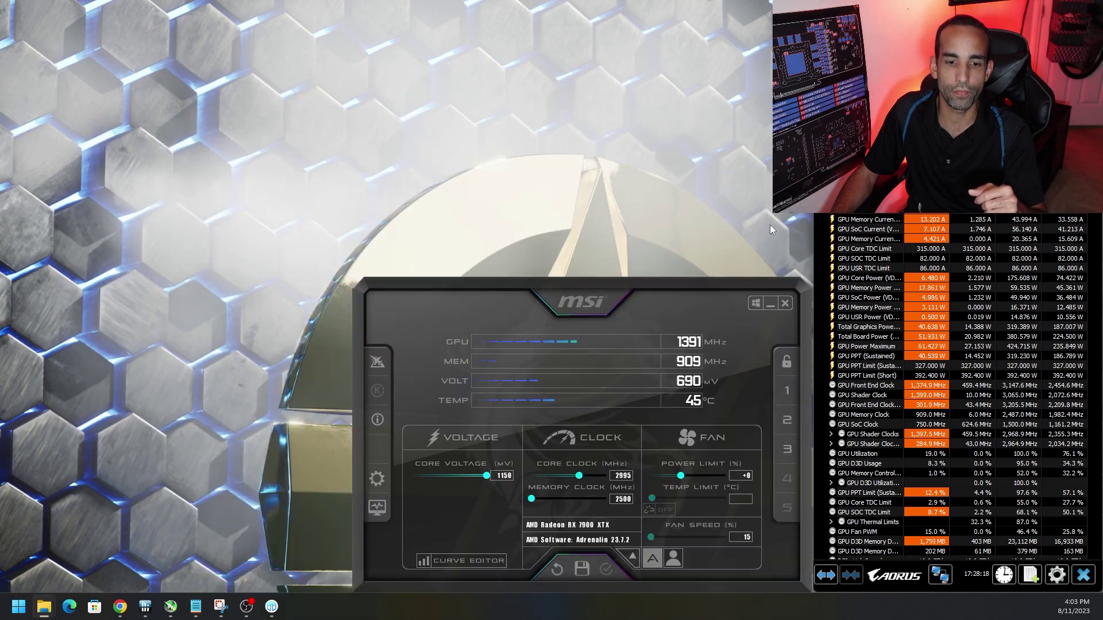
click(599, 290)
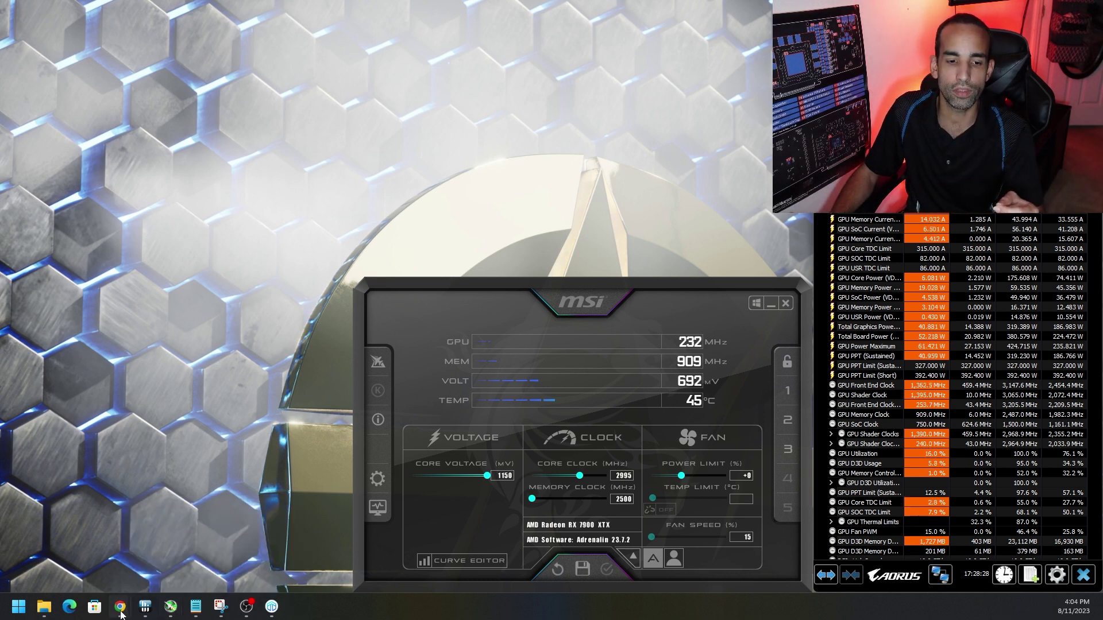
Step: Glance at whattomine.com in a new tab, then return to hashrate.no's Dynex benchmarks
mouse_move(119, 606)
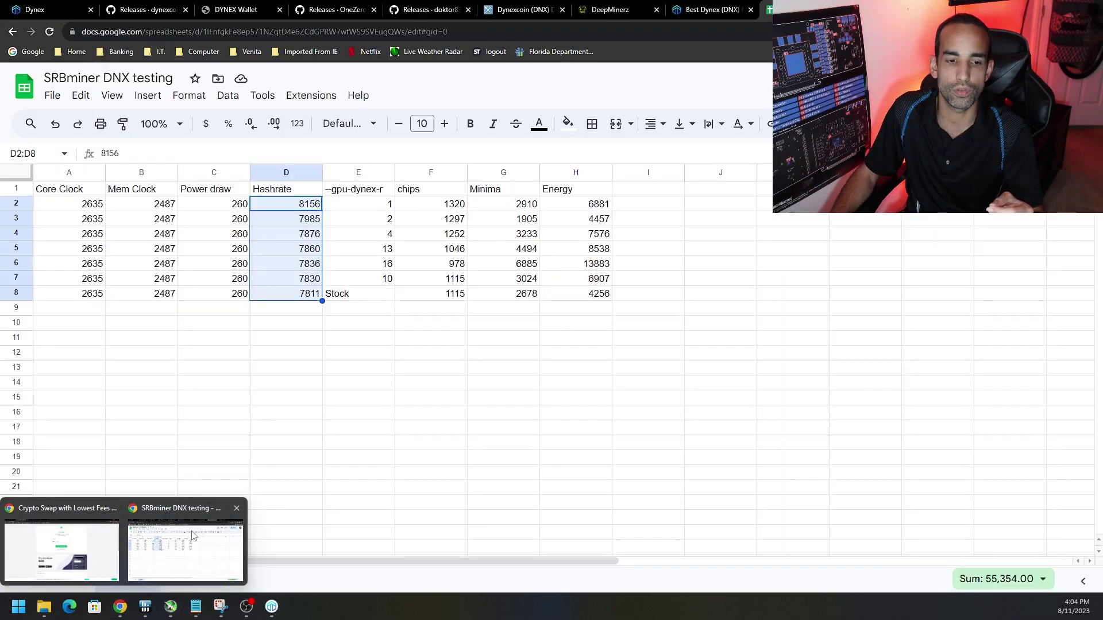
click(89, 543)
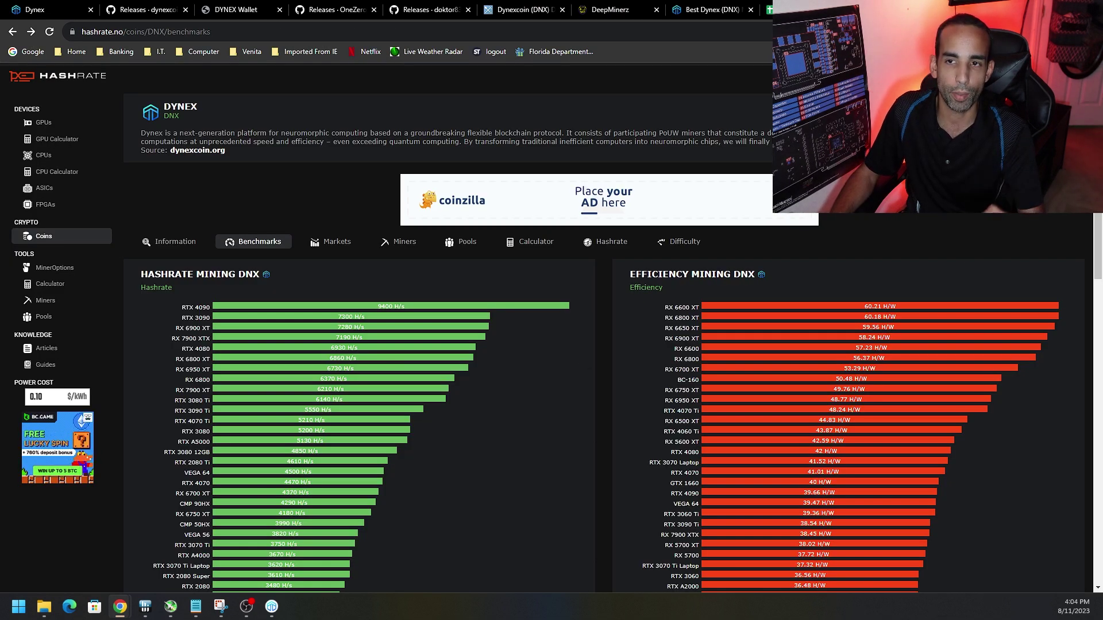
key(ctrl+t)
click(518, 290)
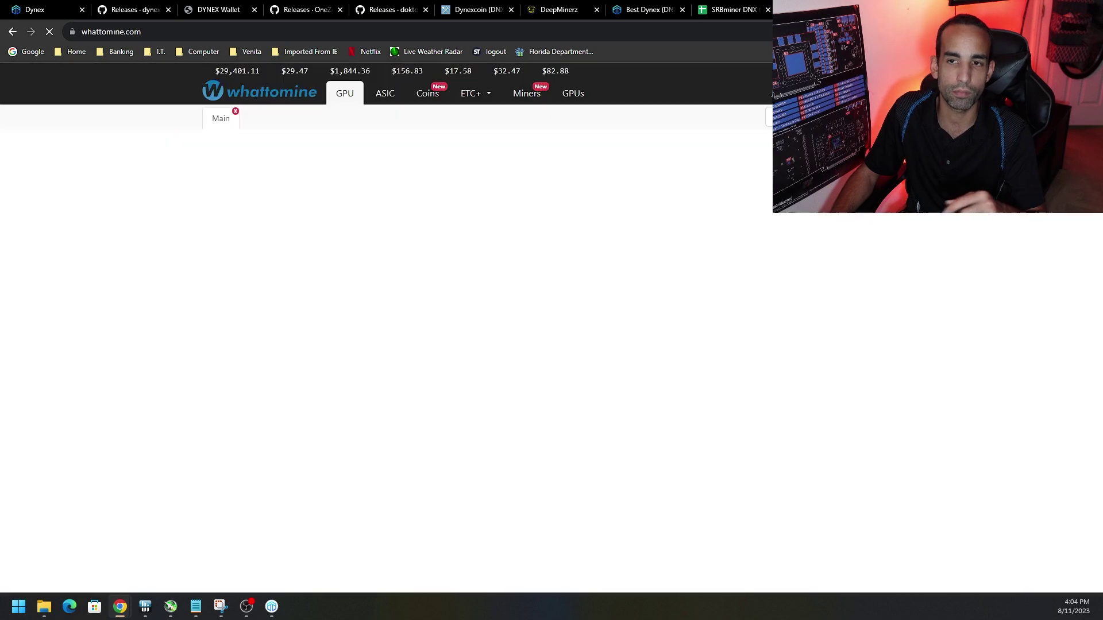
scroll(923, 249, down, 5)
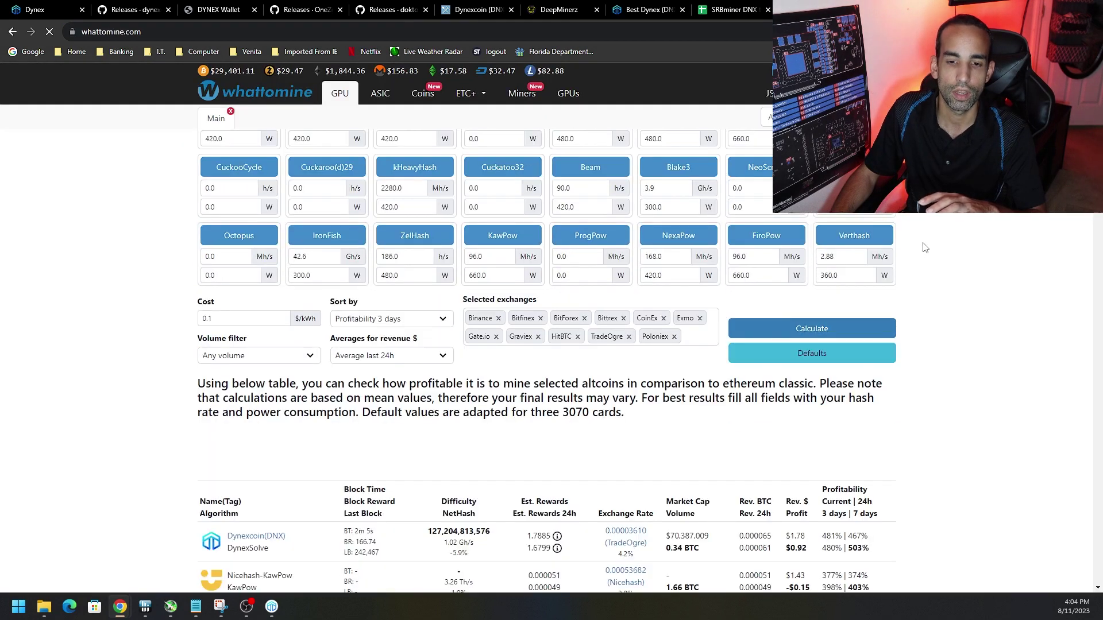
key(ctrl+w)
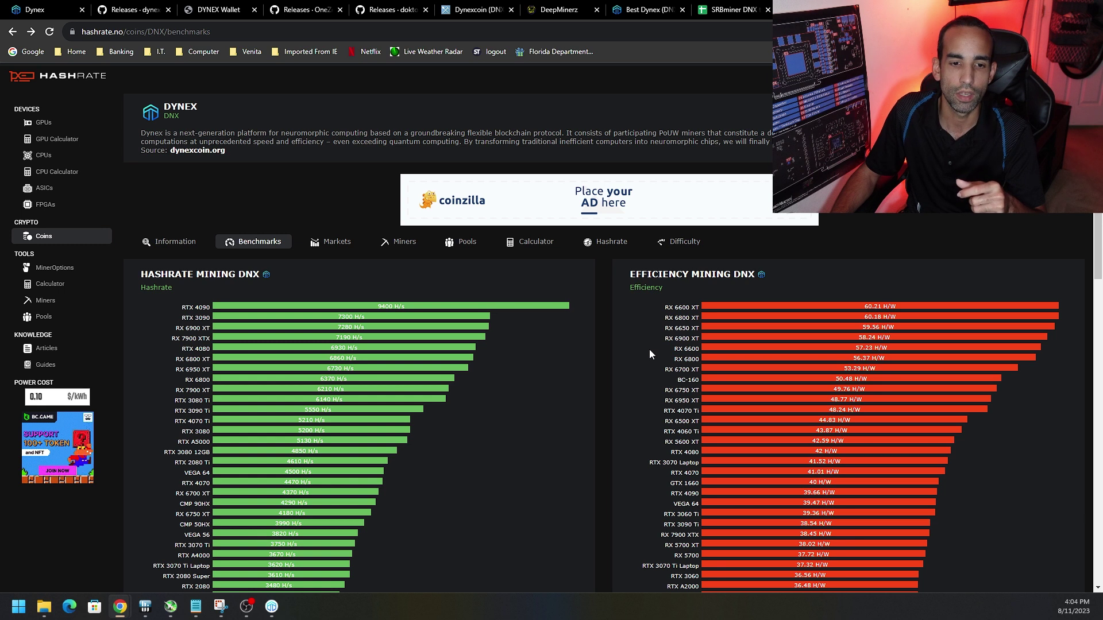
scroll(649, 349, down, 2)
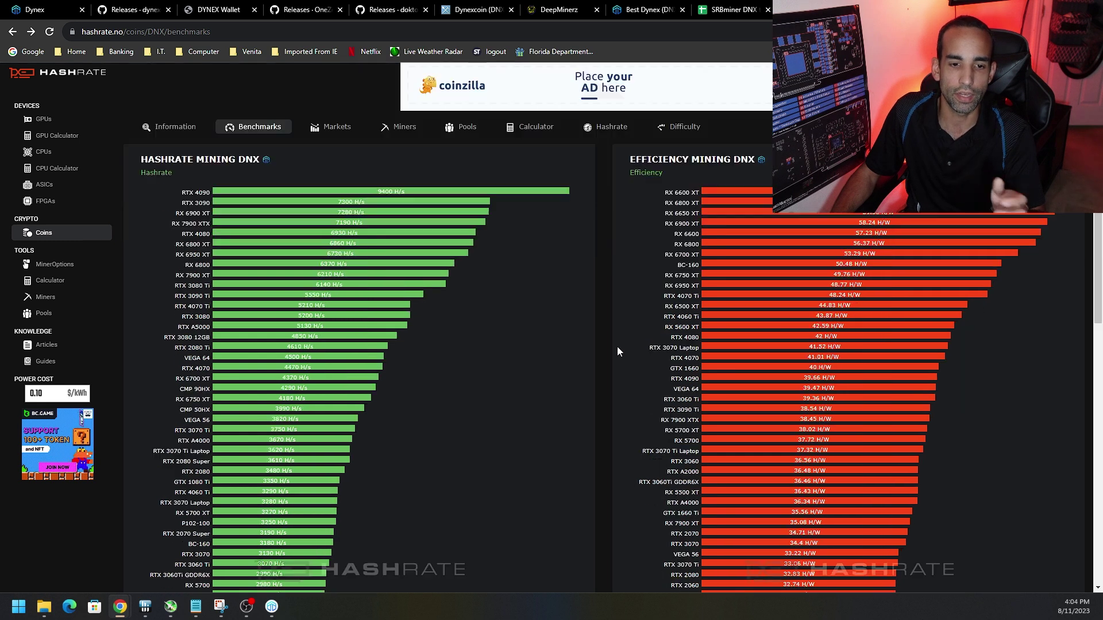
click(186, 228)
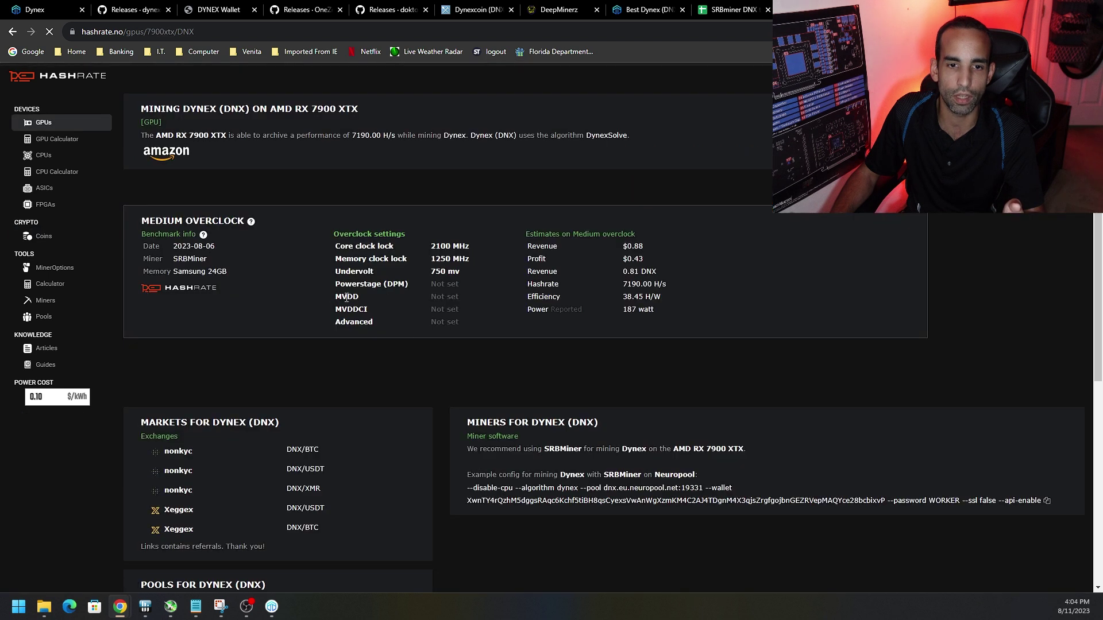
drag(470, 246, 406, 248)
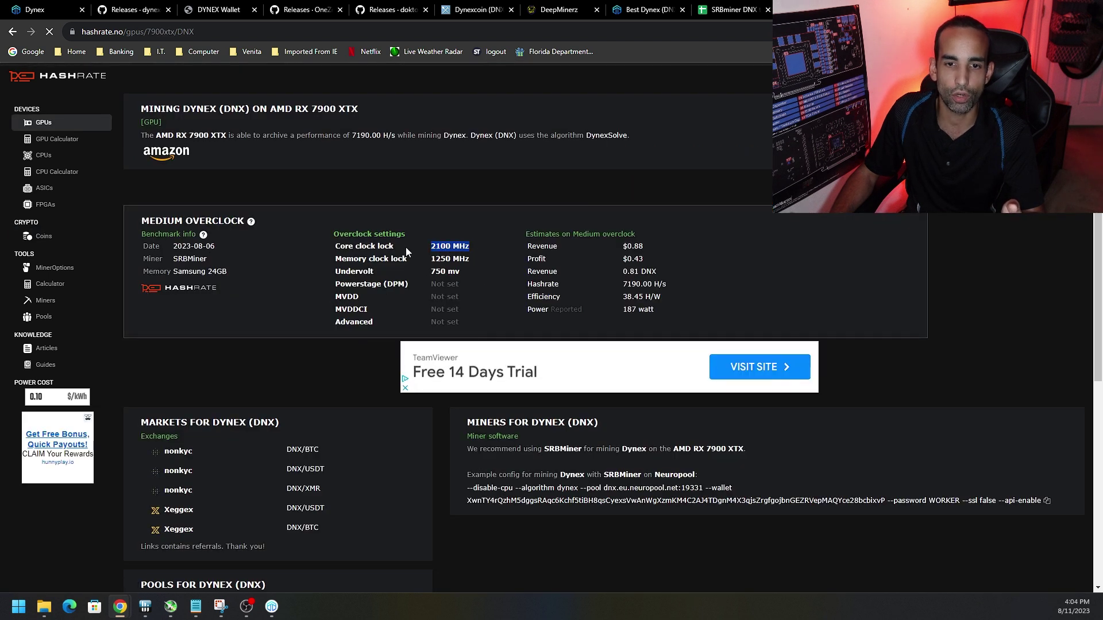
drag(471, 258, 424, 262)
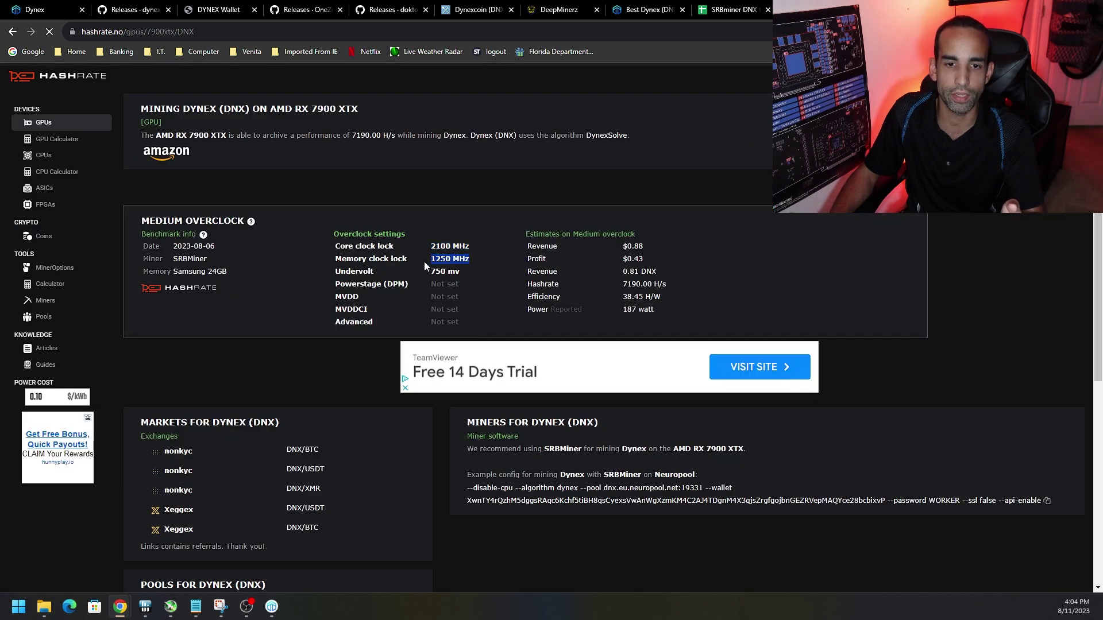
click(488, 281)
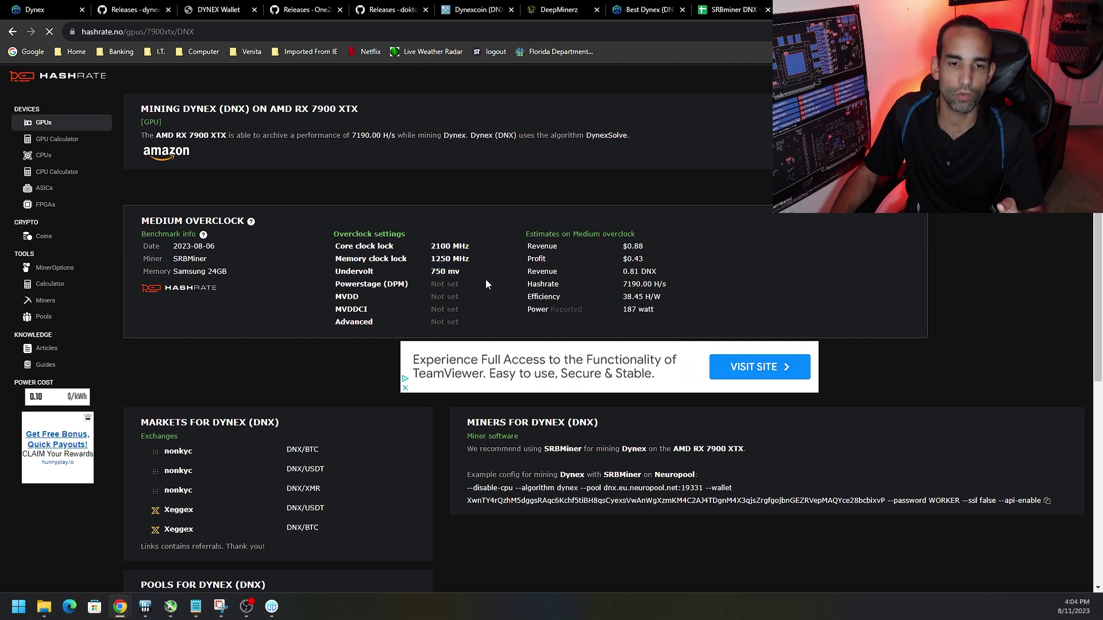
key(alt+Left)
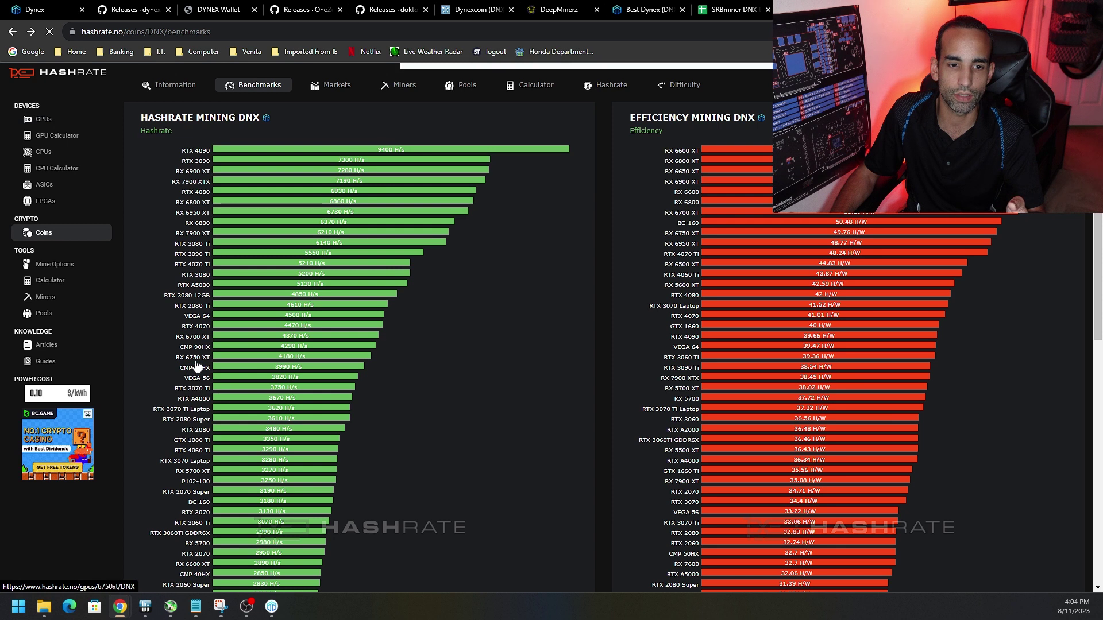
click(200, 392)
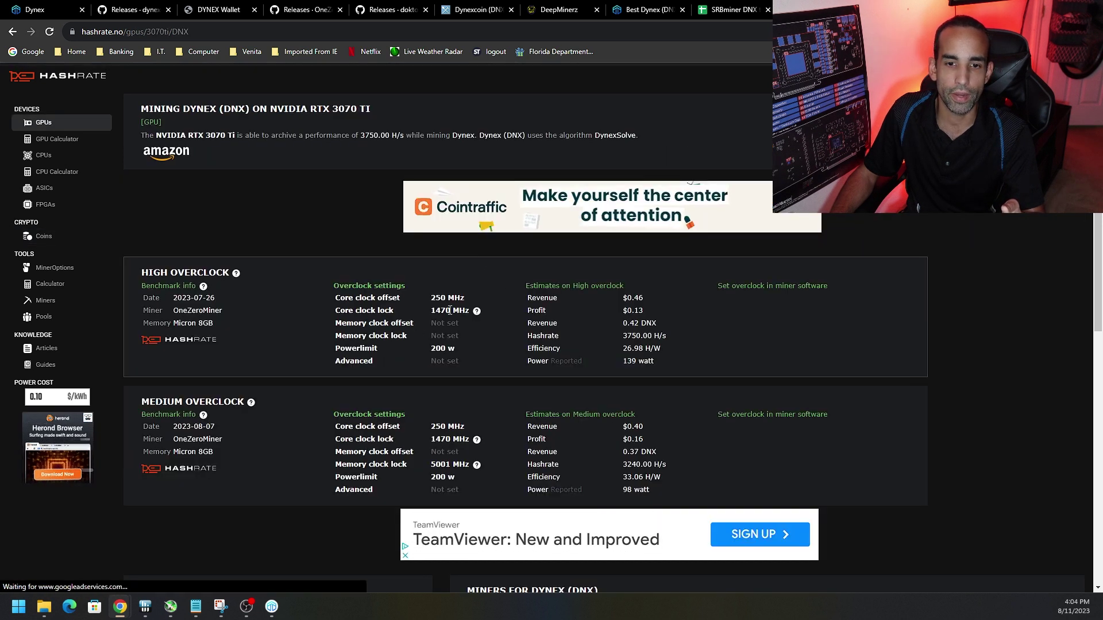
drag(427, 322, 457, 324)
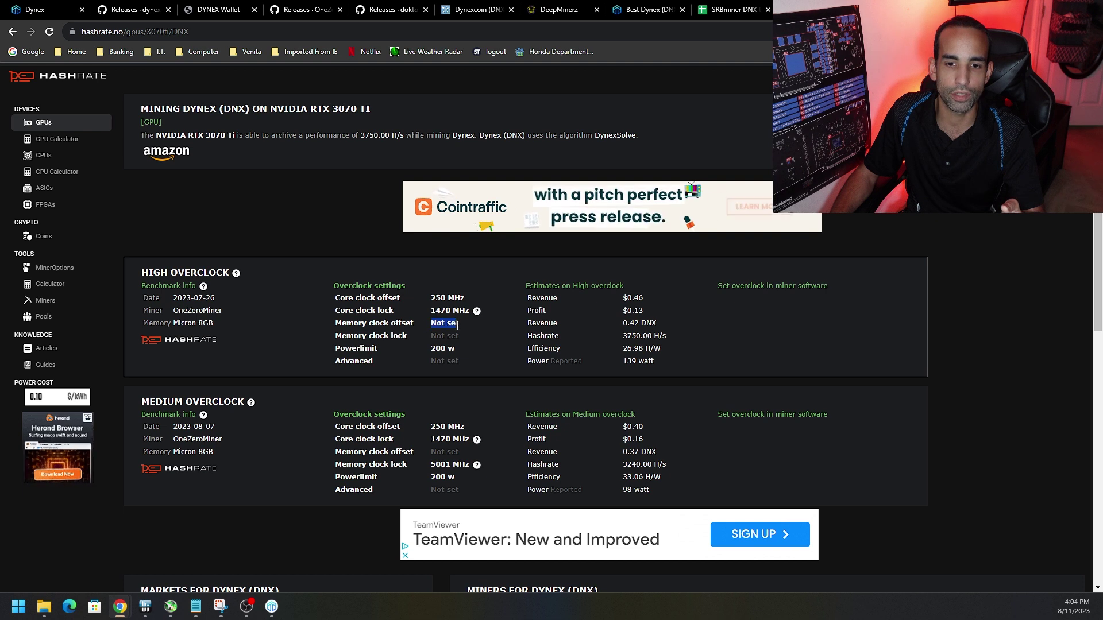
mouse_move(477, 314)
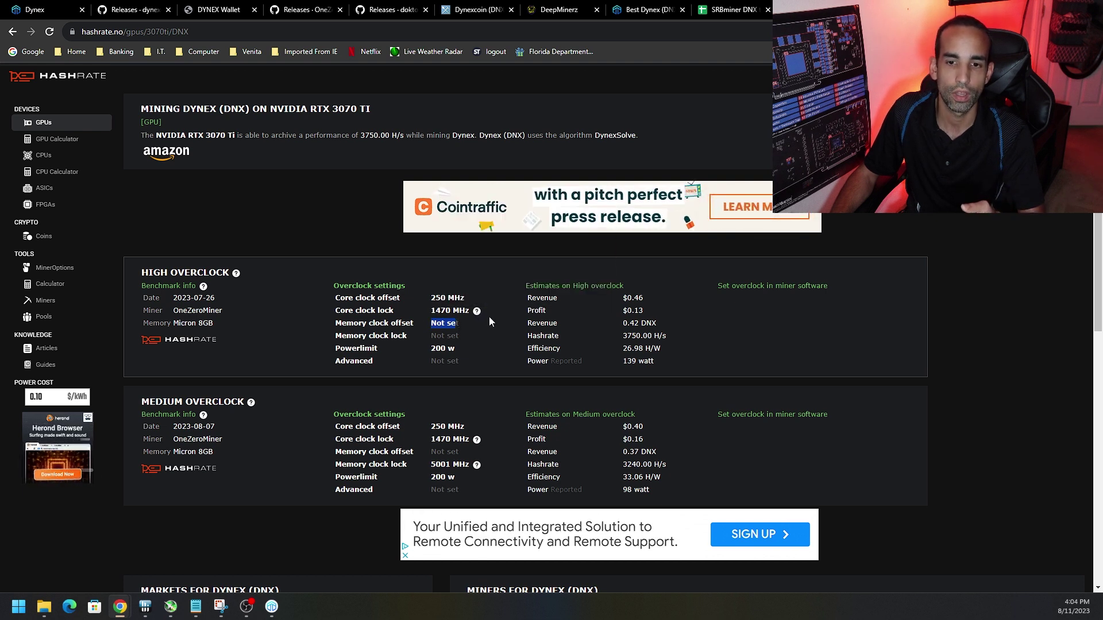
click(490, 321)
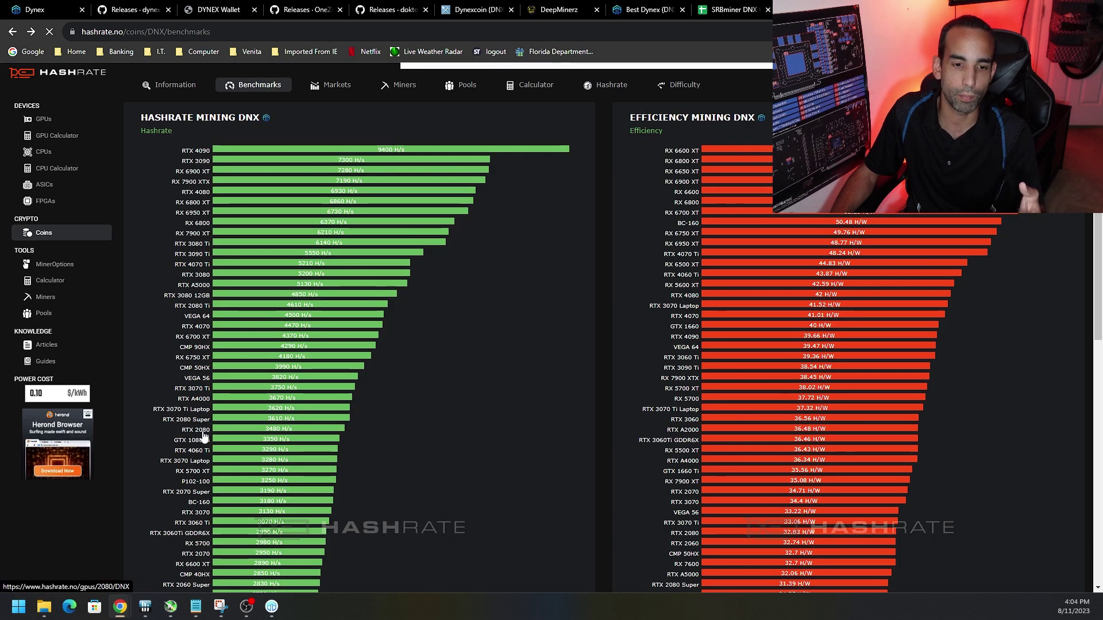
Step: Check the RX 5700 XT Dynex memory clocks, 1500 MHz and 750 MHz lock
click(194, 472)
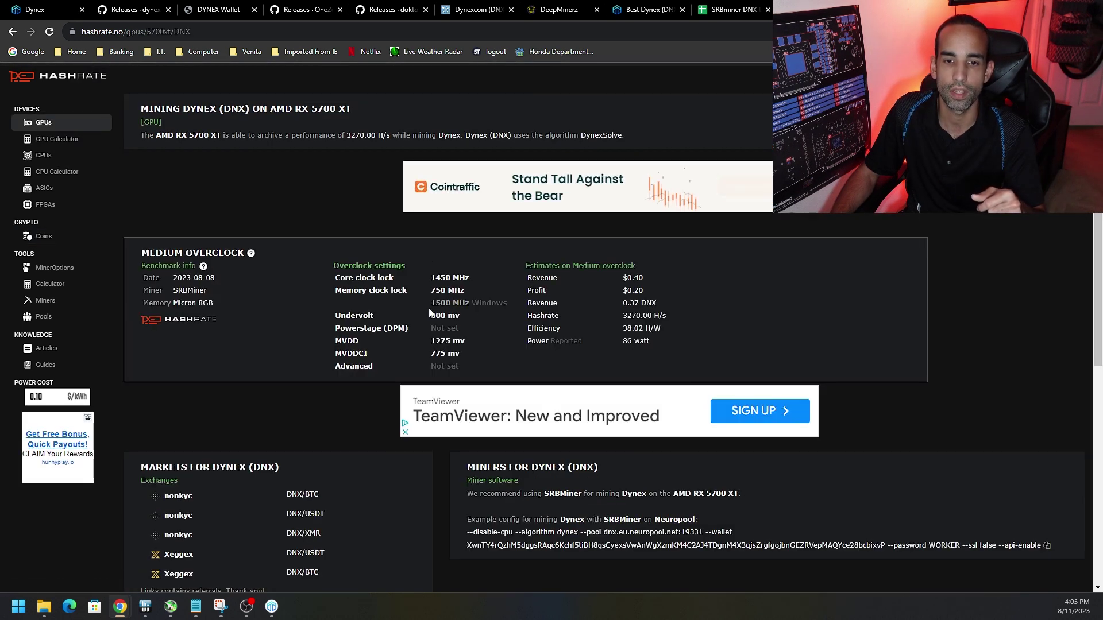
drag(431, 303, 443, 306)
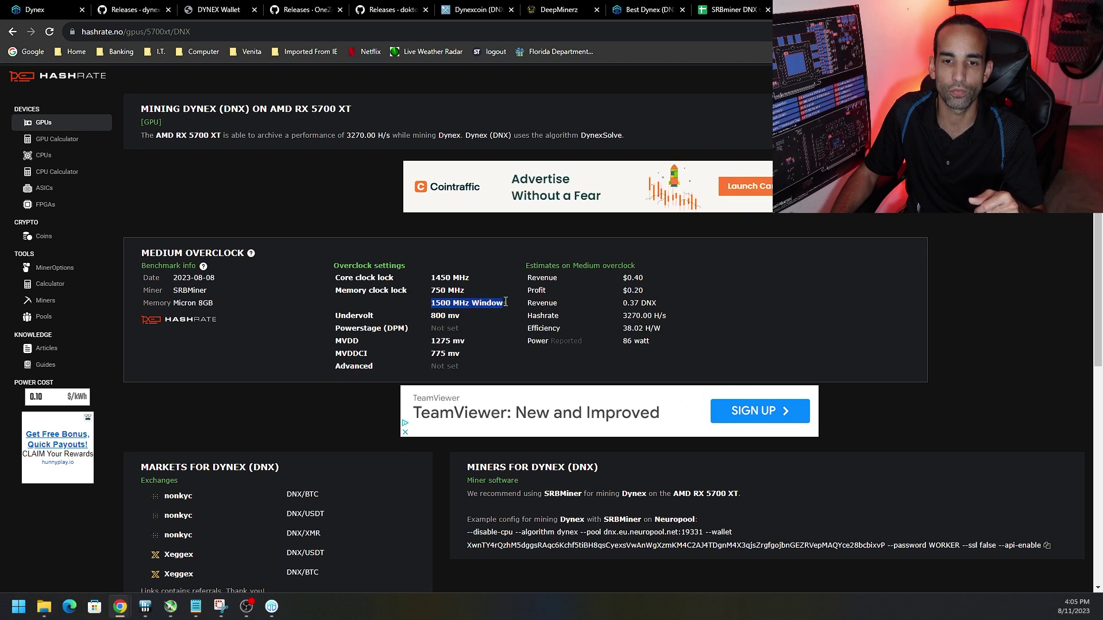
click(484, 290)
drag(470, 290, 427, 293)
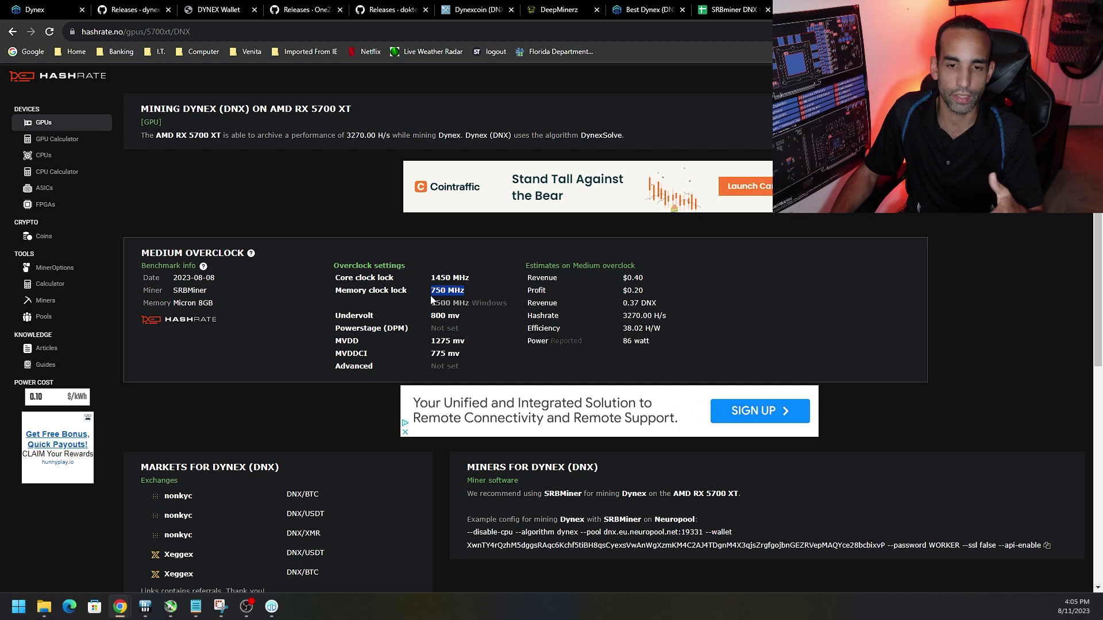
click(427, 296)
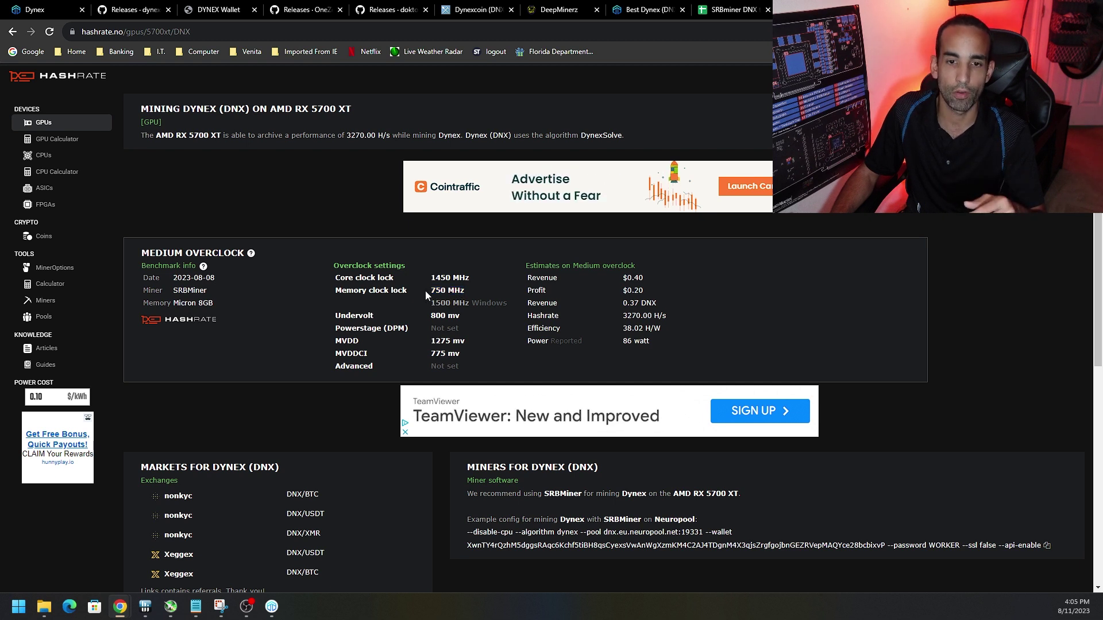
click(500, 301)
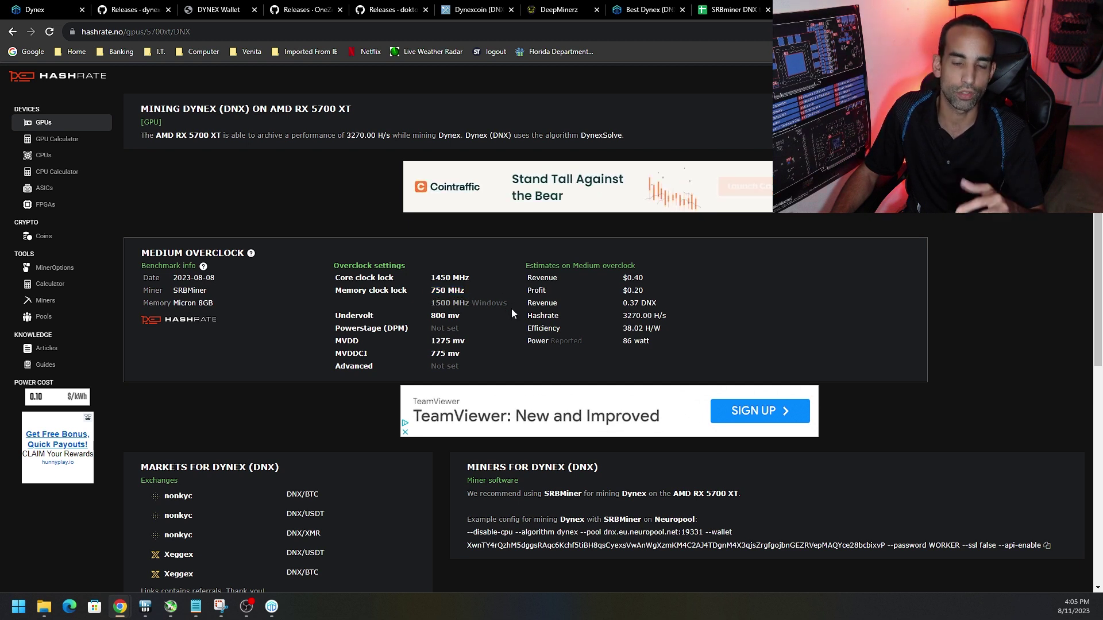
key(alt+Left)
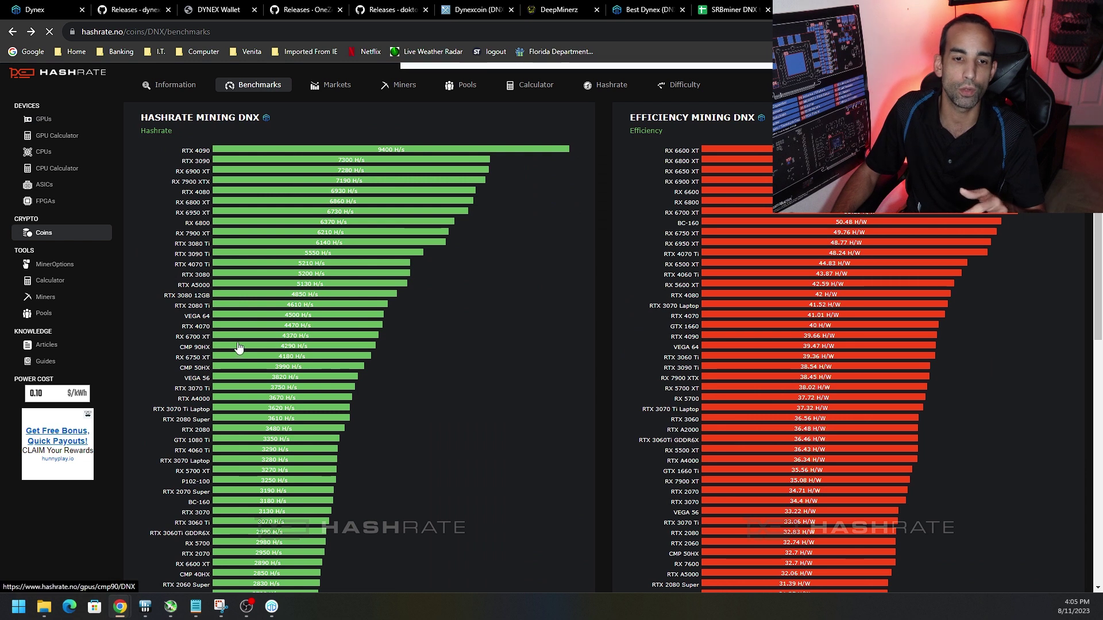
Step: View the RTX 3080 12GB page, the wallet's receive address, then Dynexcoin pool statistics
click(186, 298)
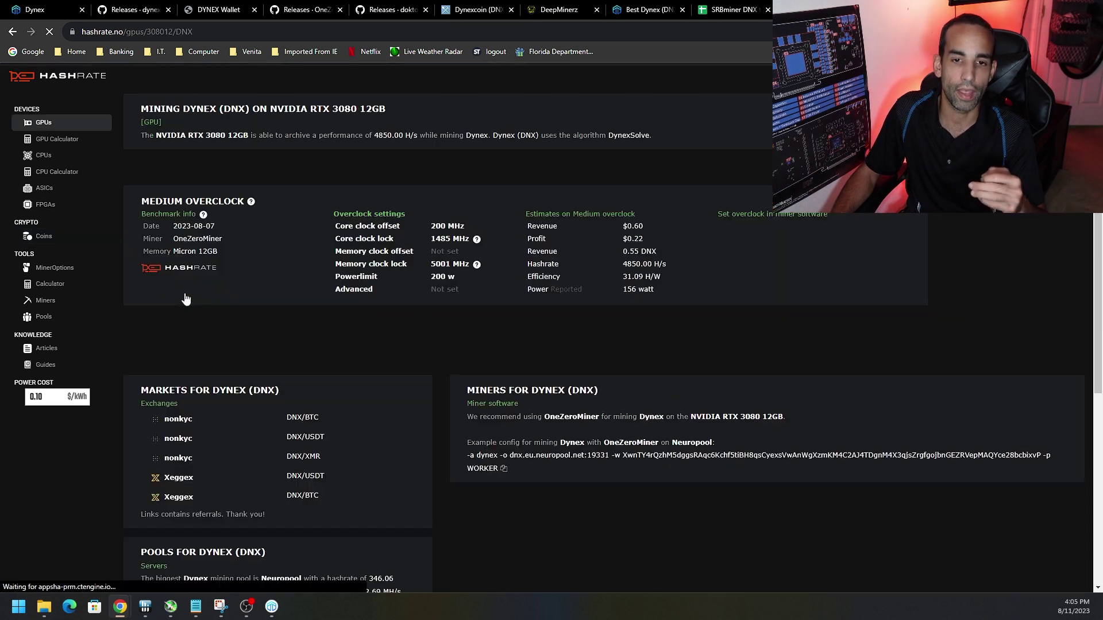
click(271, 612)
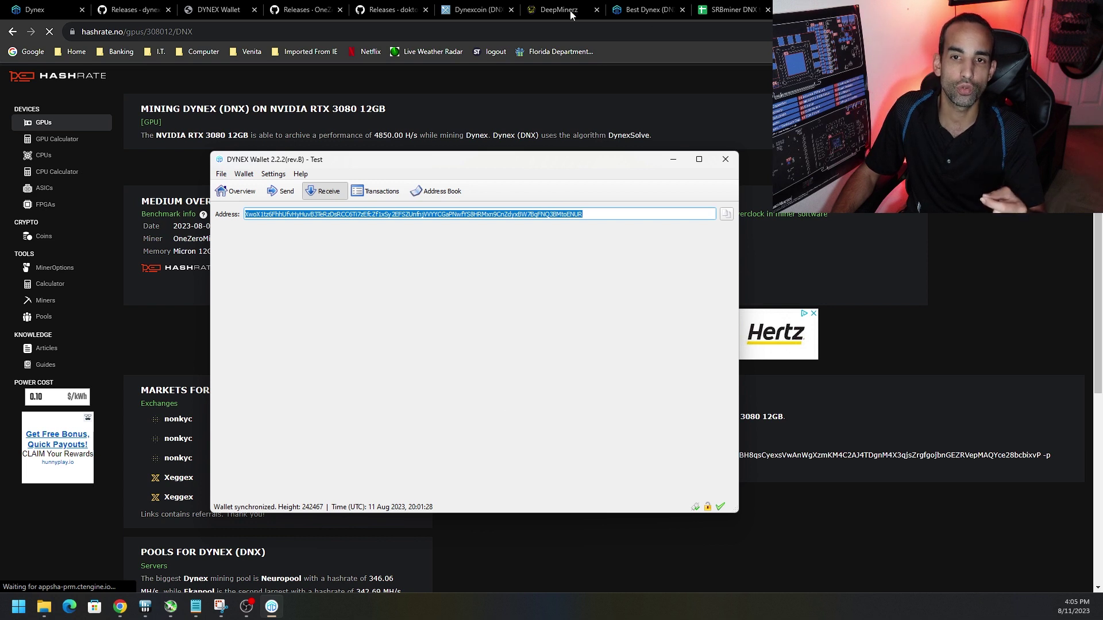
click(480, 9)
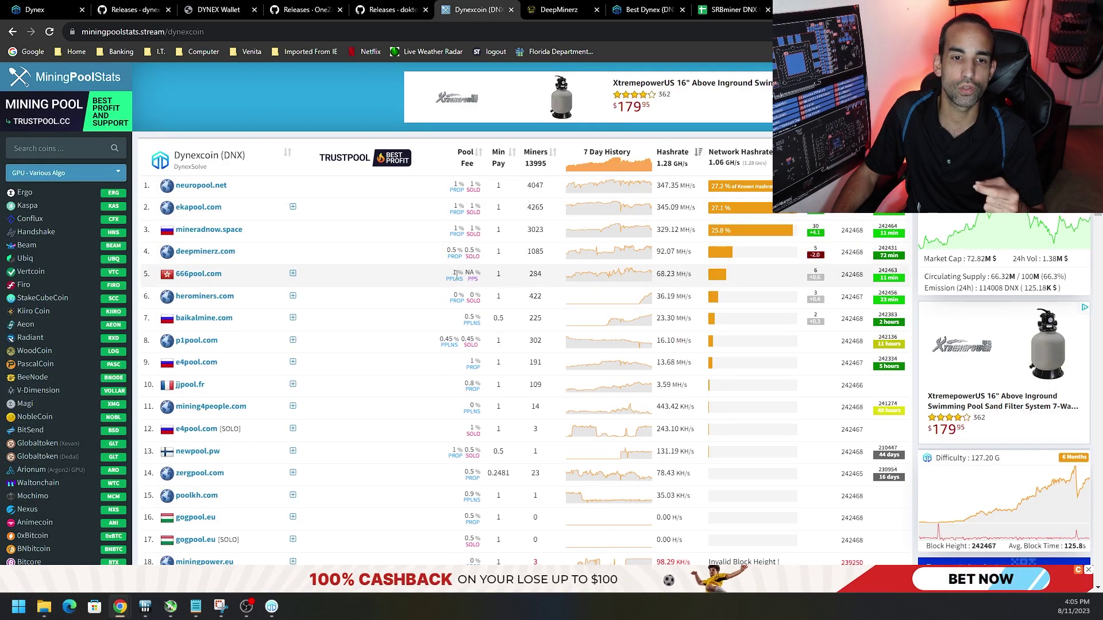